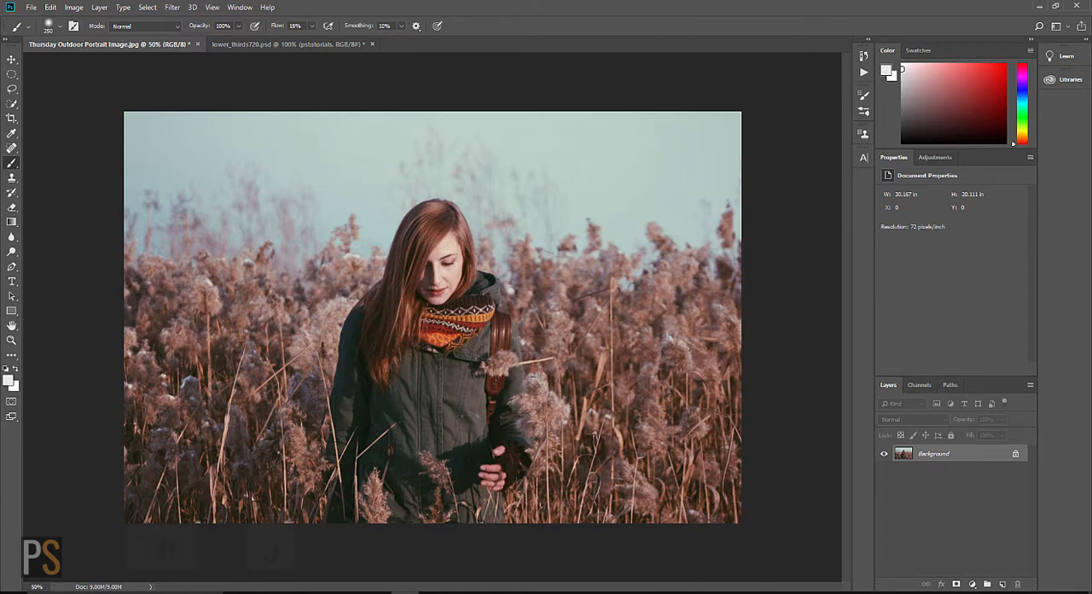
Step: Duplicate the Background layer and activate the Quick Selection tool
key(ctrl+j)
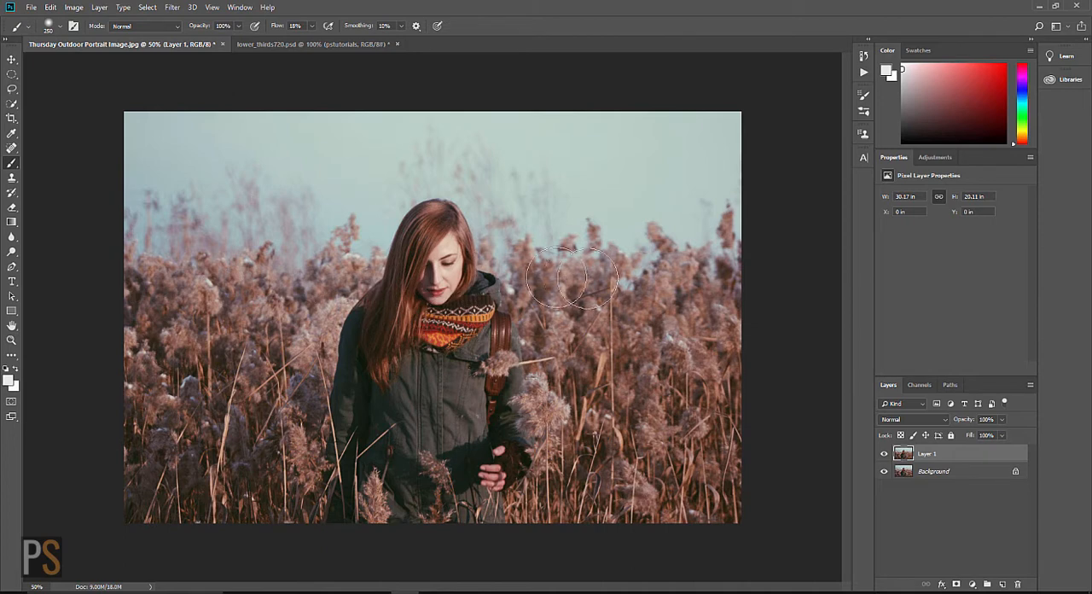
key(v)
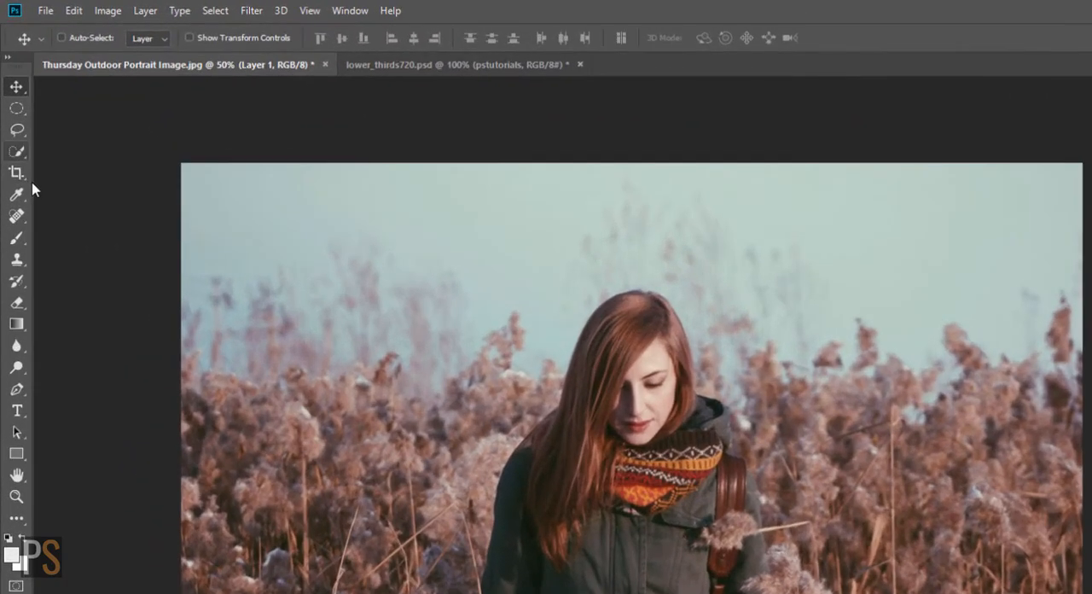
click(16, 151)
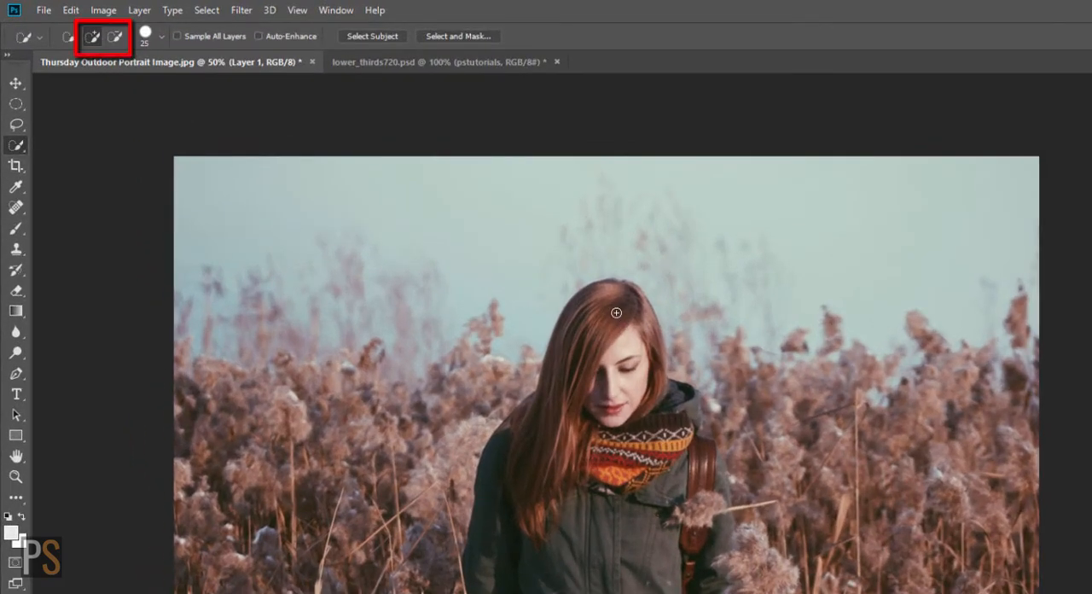
mouse_move(618, 313)
mouse_down()
mouse_move(571, 432)
mouse_move(581, 447)
mouse_move(625, 456)
mouse_move(623, 475)
mouse_move(578, 461)
mouse_move(558, 439)
mouse_move(554, 421)
mouse_move(585, 406)
mouse_move(660, 452)
mouse_up()
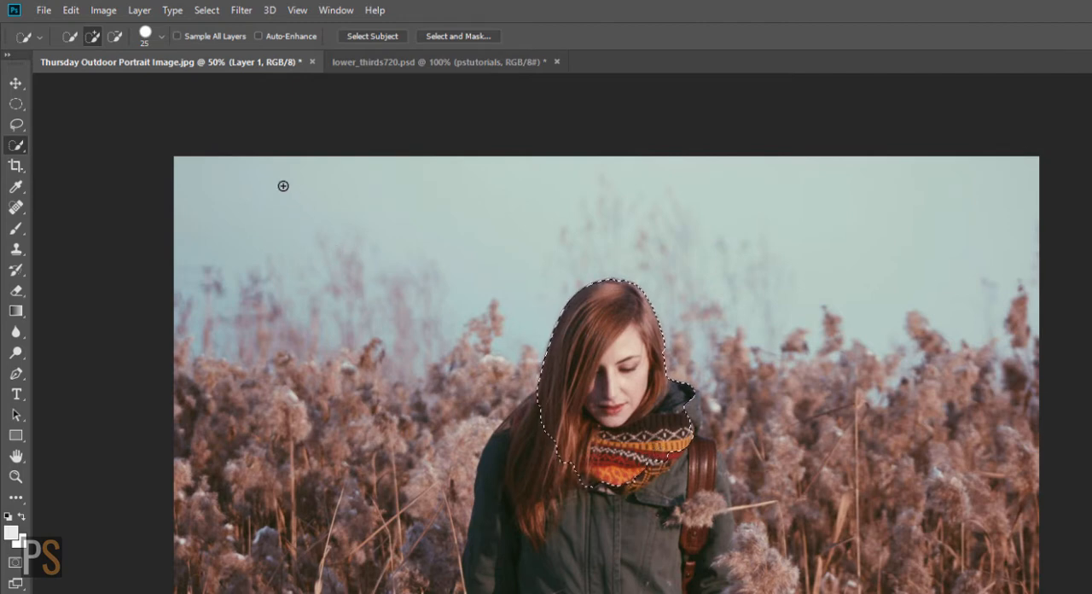
click(116, 36)
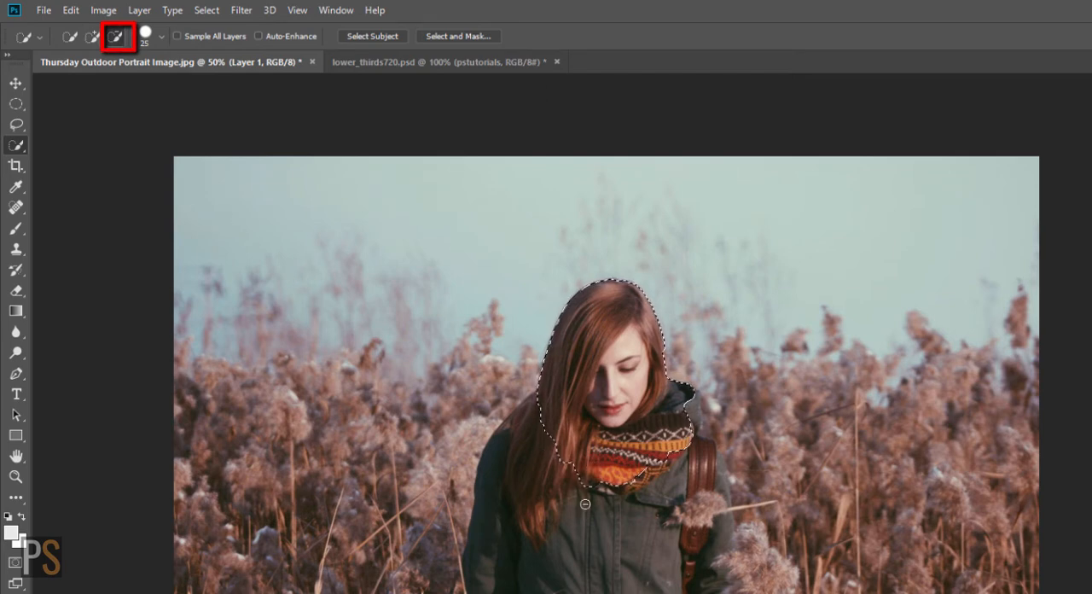
mouse_move(588, 426)
mouse_down()
mouse_move(615, 474)
mouse_move(565, 445)
mouse_up()
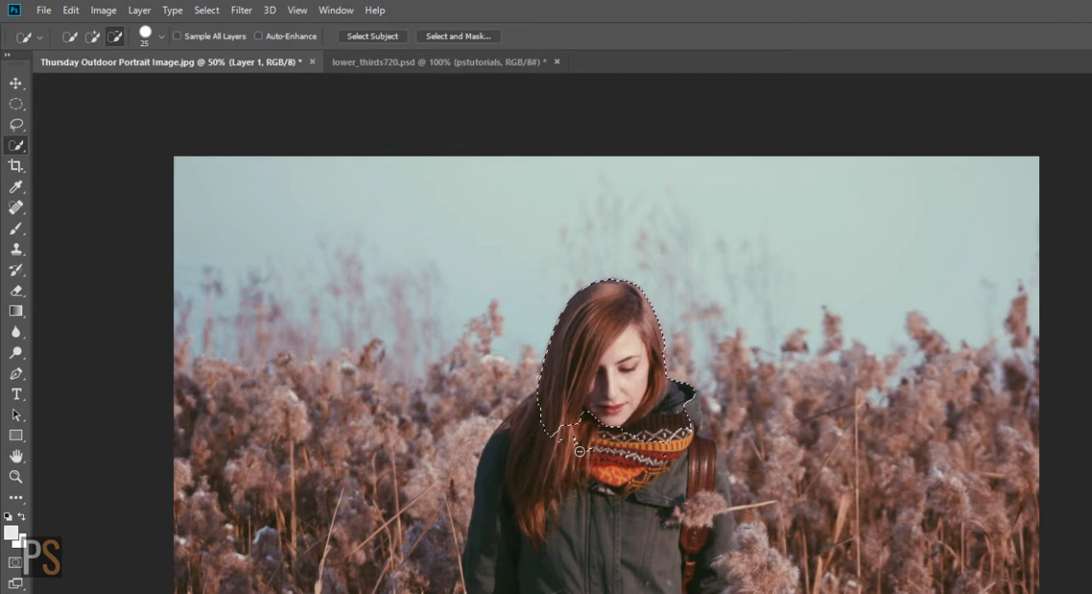
key(ctrl+d)
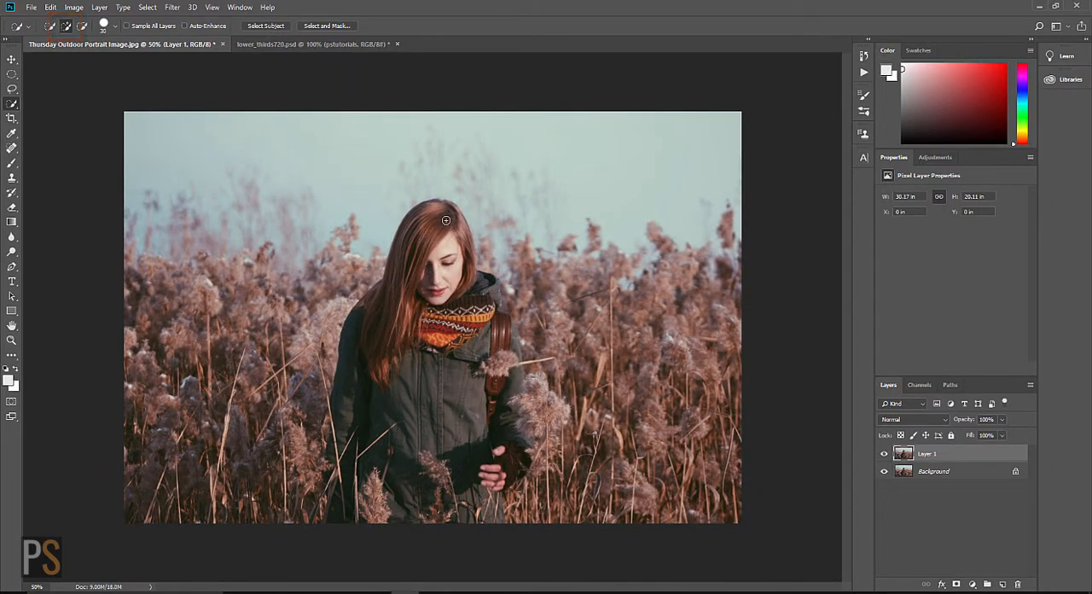
Step: Quick-select the woman from head to jacket hem, then subtract the excess reeds beside her bag-side arm with a 15 px brush
mouse_move(431, 223)
mouse_down()
mouse_move(403, 327)
mouse_move(358, 353)
mouse_move(355, 400)
mouse_move(407, 381)
mouse_move(467, 304)
mouse_move(502, 337)
mouse_move(467, 421)
mouse_move(426, 460)
mouse_move(420, 495)
mouse_move(470, 512)
mouse_move(473, 461)
mouse_move(503, 470)
mouse_move(505, 446)
mouse_move(442, 462)
mouse_move(365, 461)
mouse_move(353, 498)
mouse_move(471, 433)
mouse_up()
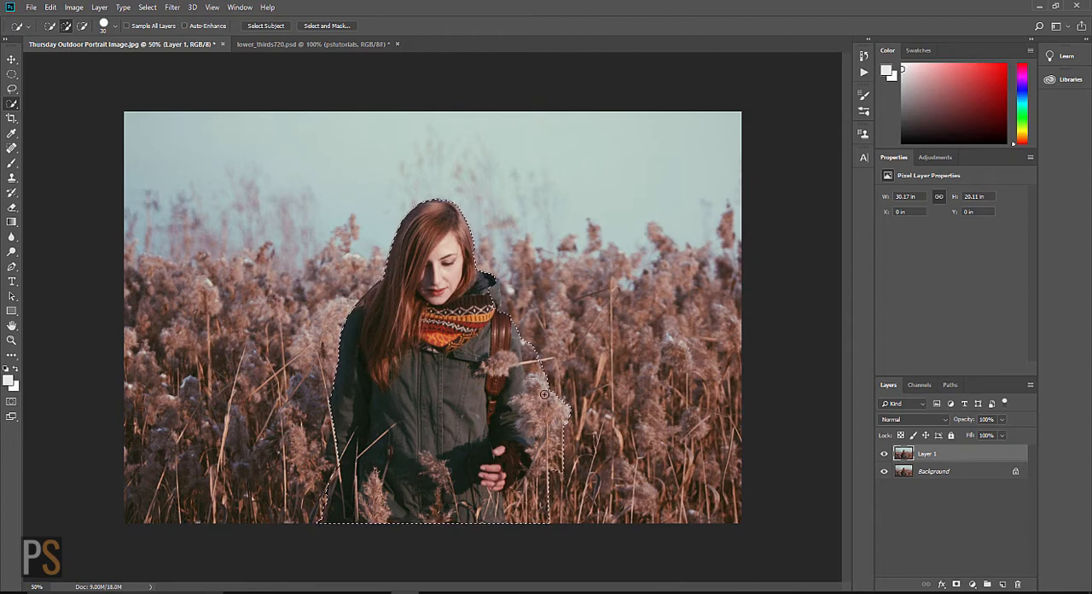
key(ctrl+plus)
key(ctrl+plus)
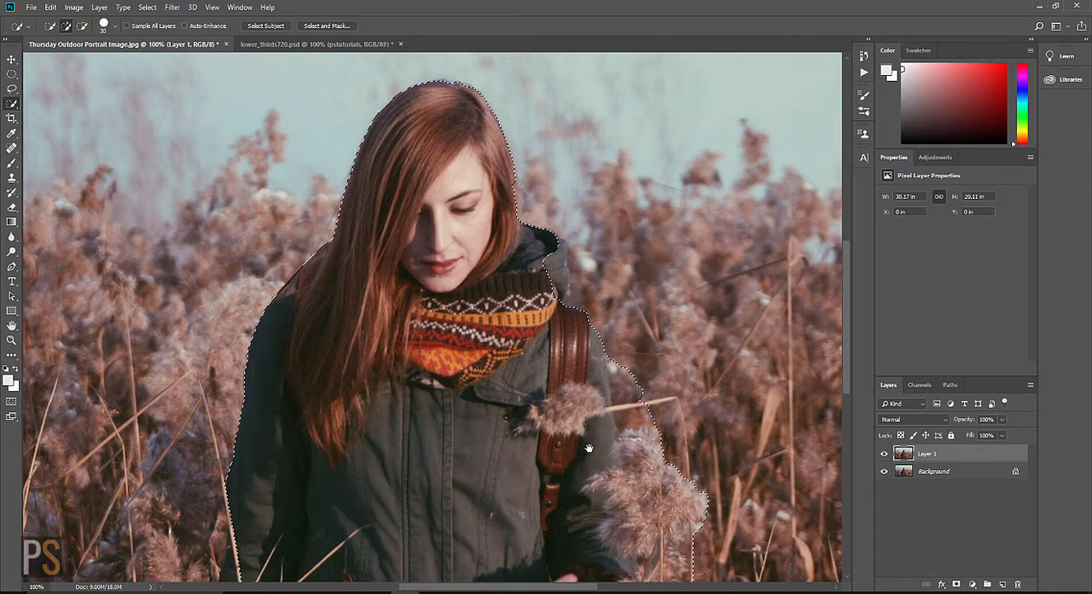
drag(568, 456, 450, 235)
key(alt)
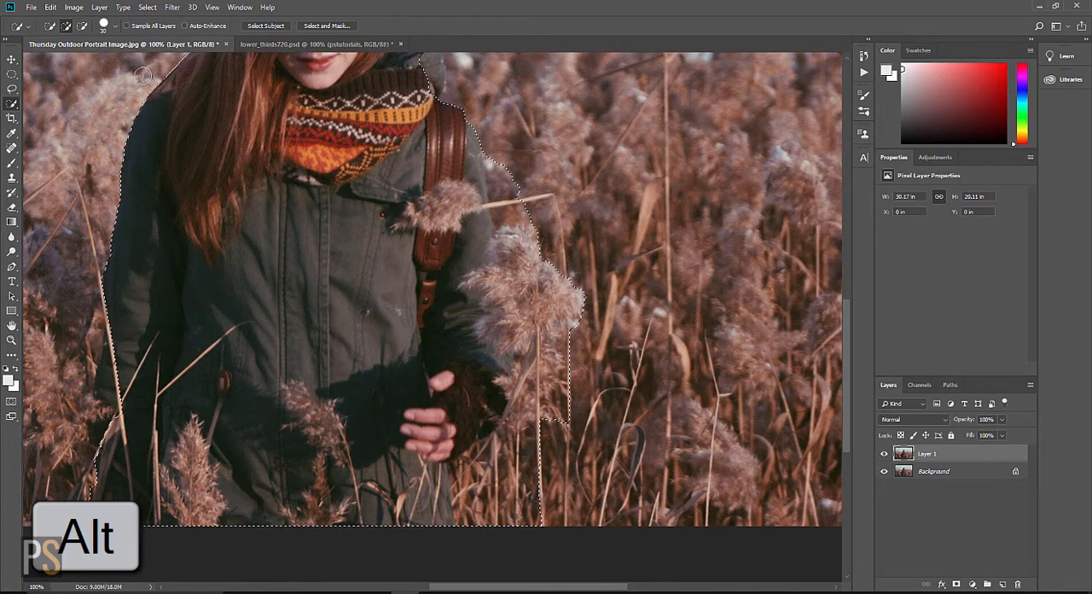
click(82, 25)
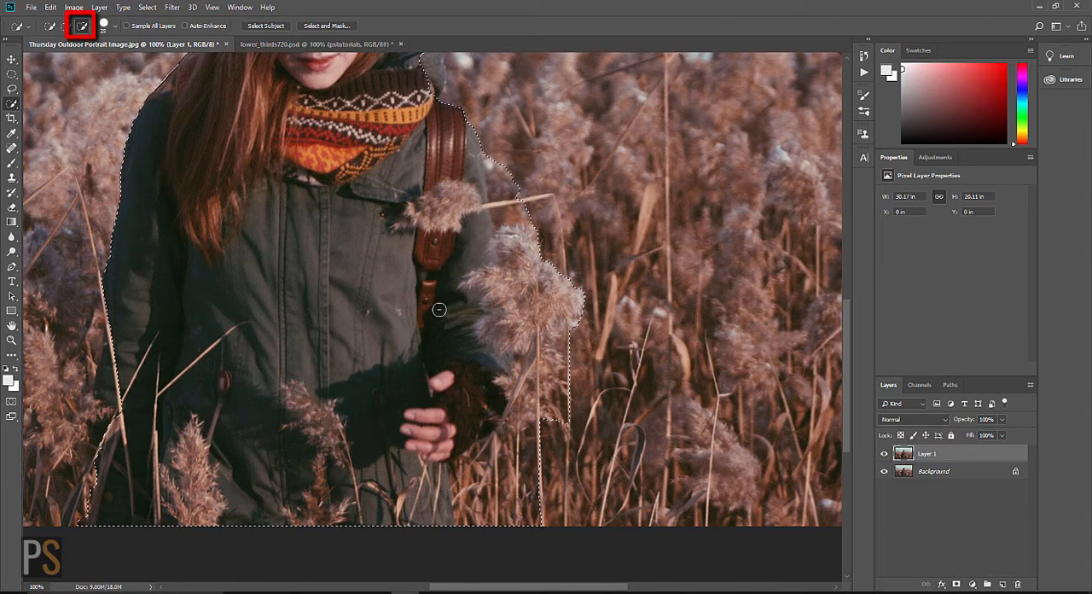
key(bracketleft)
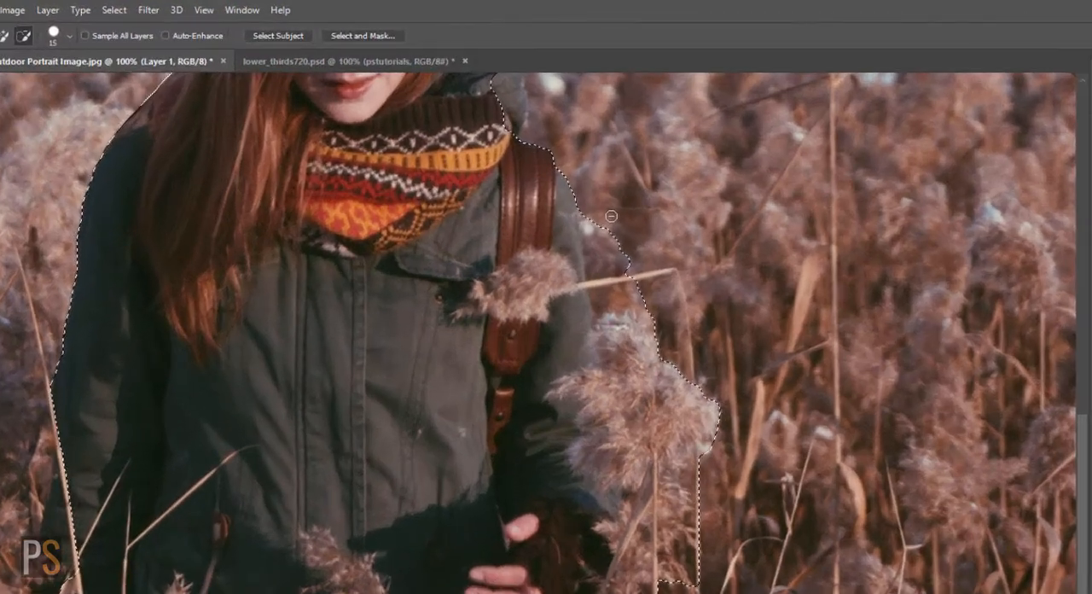
mouse_move(596, 230)
mouse_down()
mouse_move(614, 291)
mouse_move(642, 297)
mouse_move(628, 262)
mouse_up()
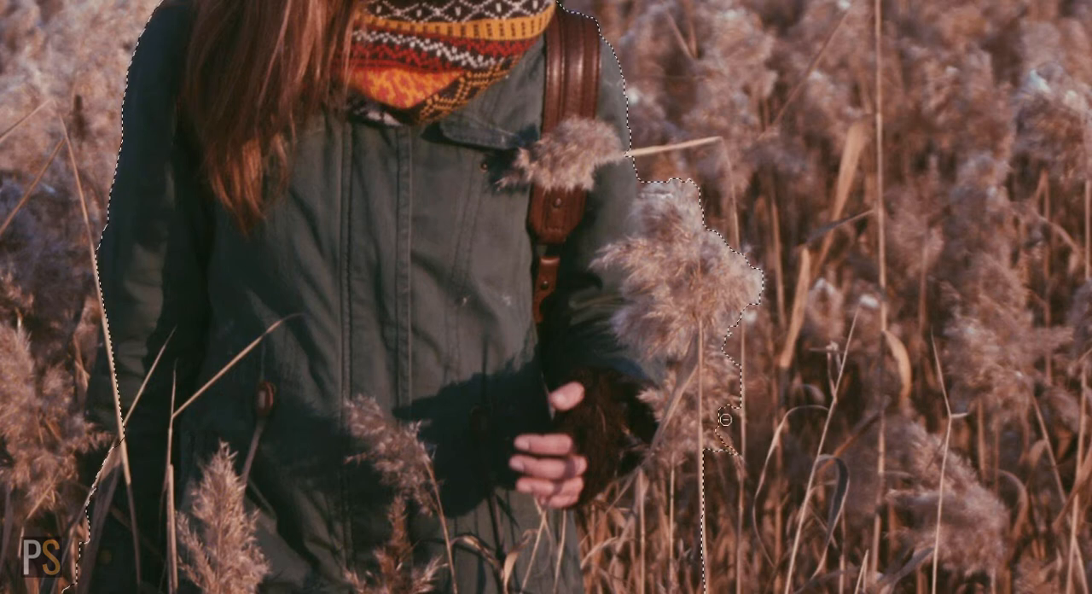
mouse_move(738, 454)
mouse_down()
mouse_move(717, 483)
mouse_move(640, 490)
mouse_move(592, 523)
mouse_move(595, 561)
mouse_move(639, 585)
mouse_move(610, 579)
mouse_move(582, 522)
mouse_move(592, 567)
mouse_move(586, 532)
mouse_up()
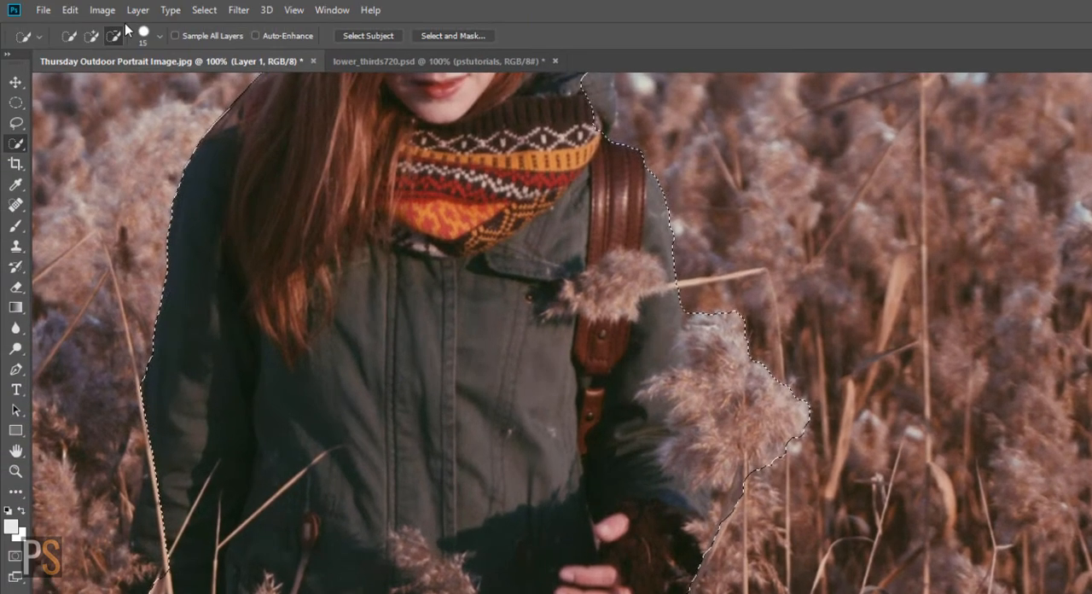
Step: Add the missed parts of the woman's jacket to the selection, including the lower hem, both sleeve edges and the hood
click(91, 35)
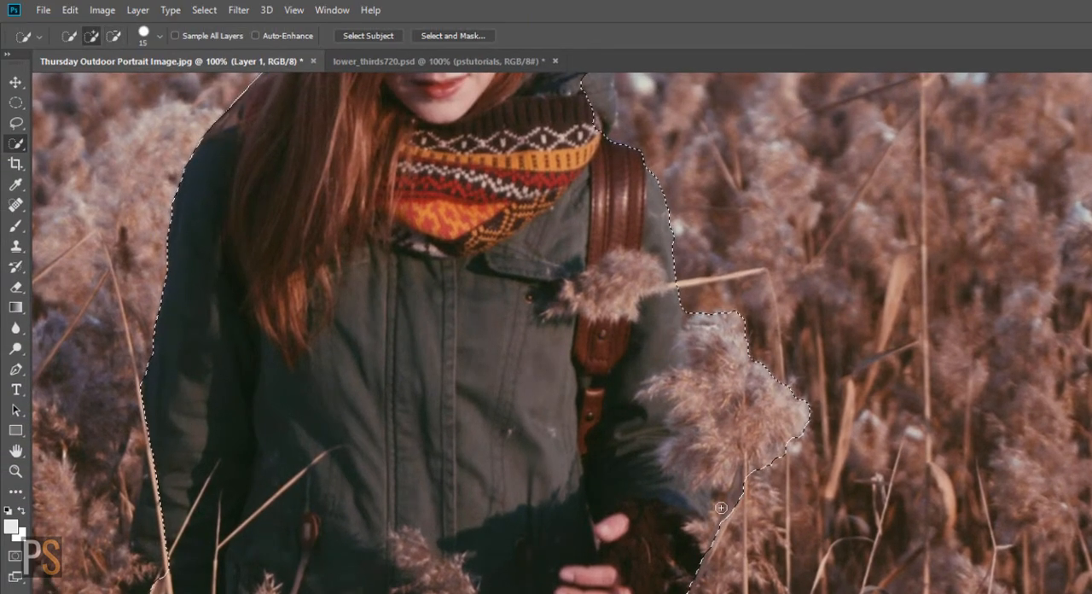
mouse_move(733, 514)
mouse_down()
mouse_move(741, 528)
mouse_move(728, 575)
mouse_up()
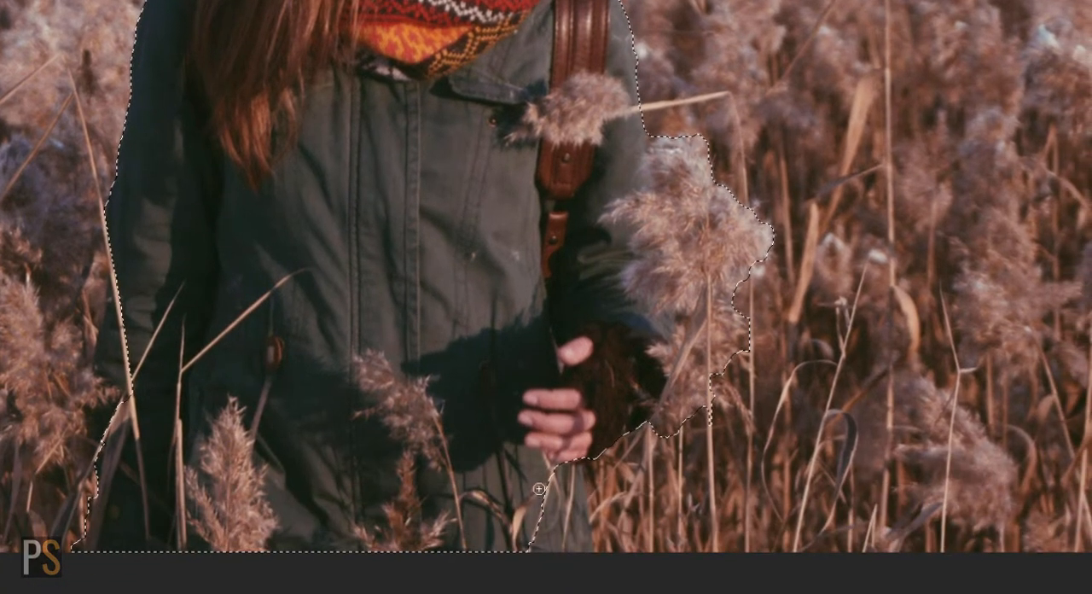
mouse_move(539, 488)
mouse_down()
mouse_move(560, 529)
mouse_move(573, 481)
mouse_up()
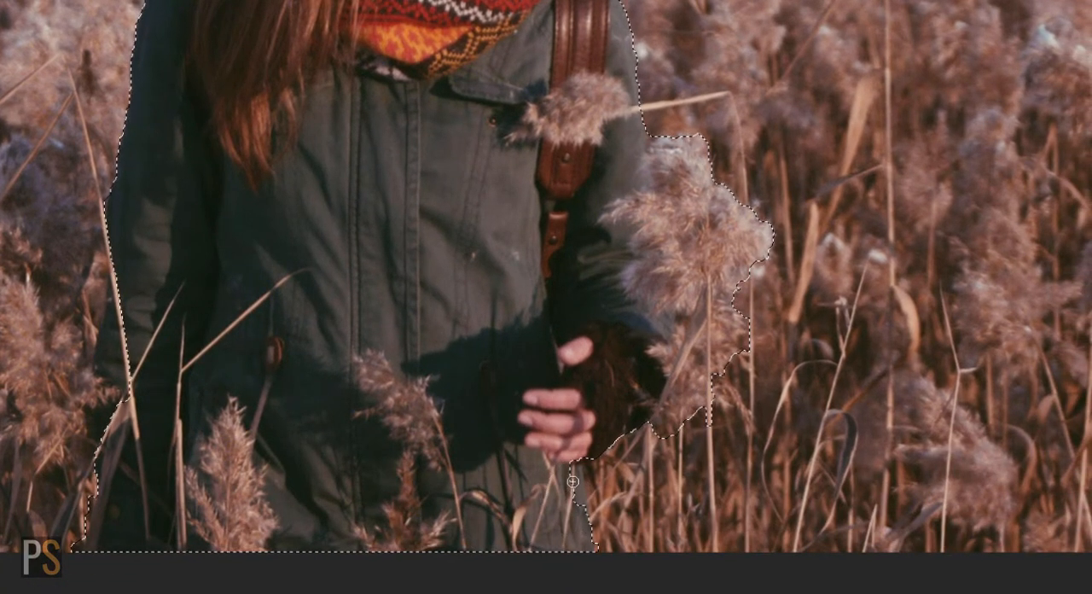
key(space)
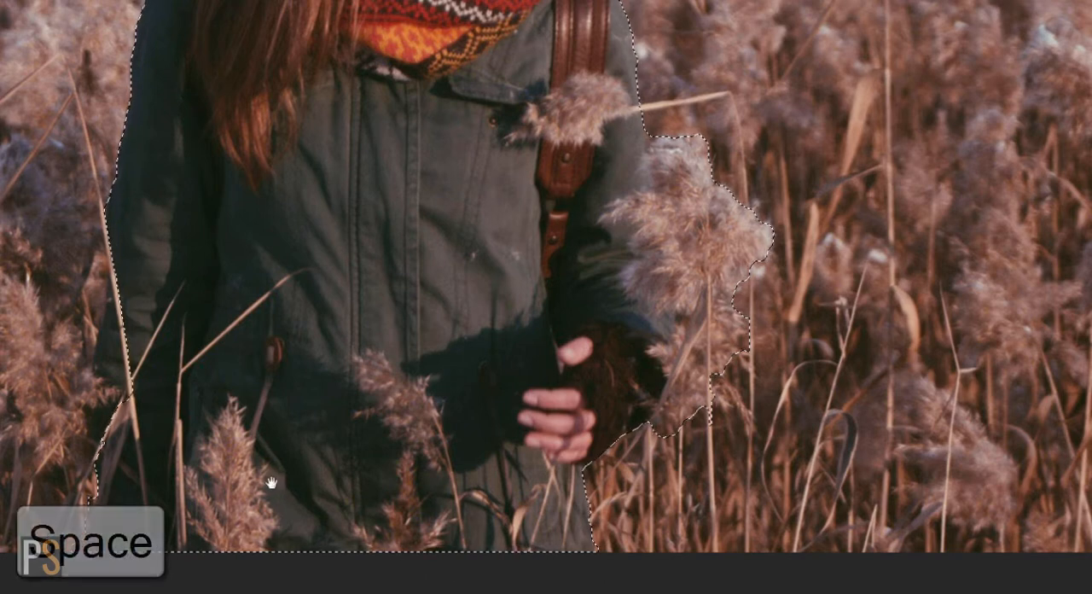
drag(271, 483, 519, 518)
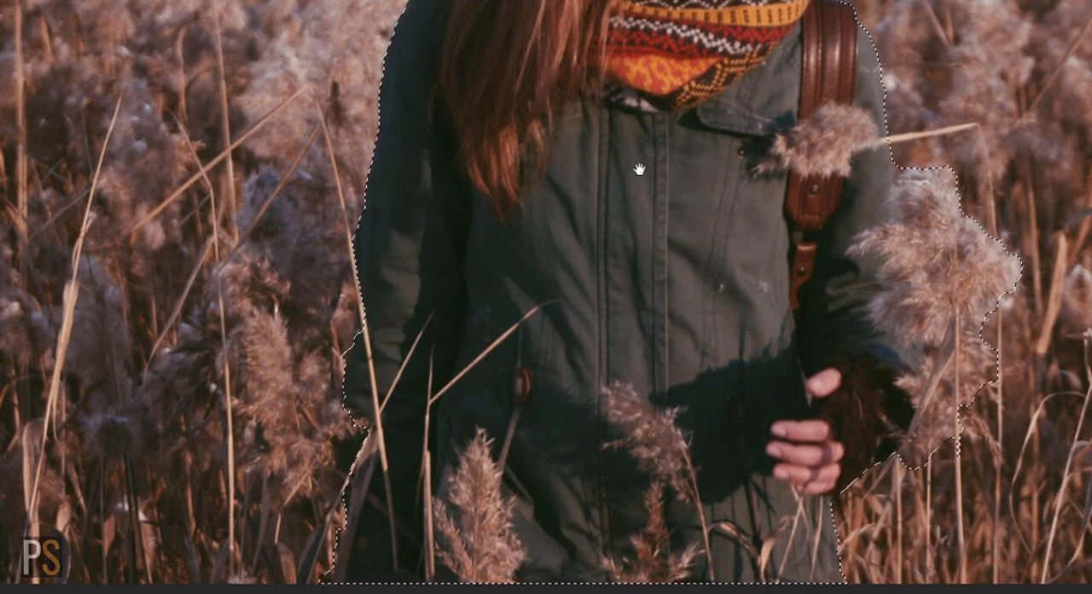
drag(640, 173, 584, 420)
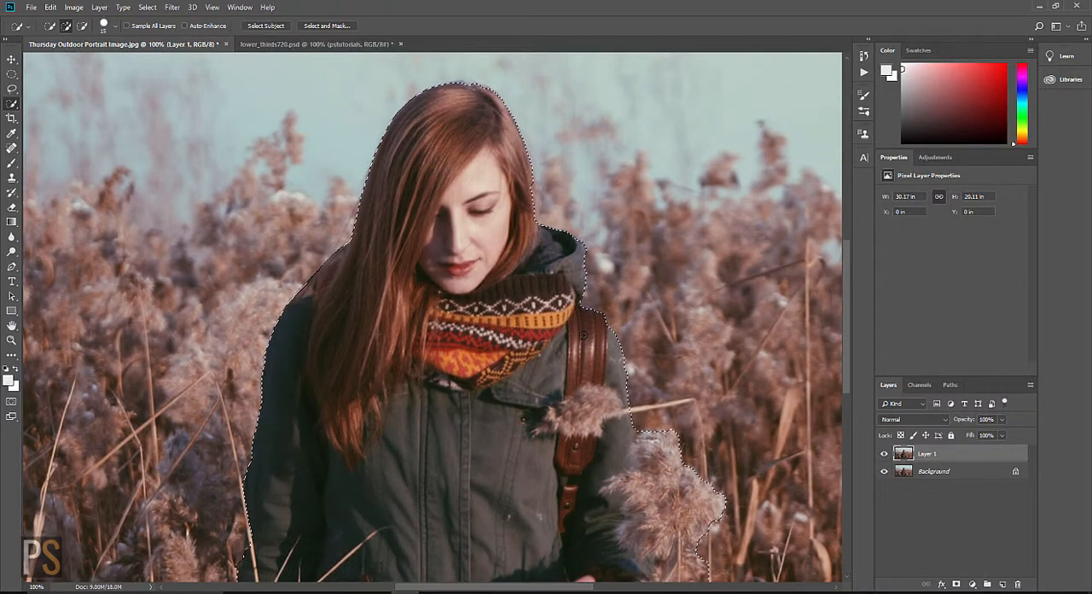
key(ctrl+minus)
key(ctrl+minus)
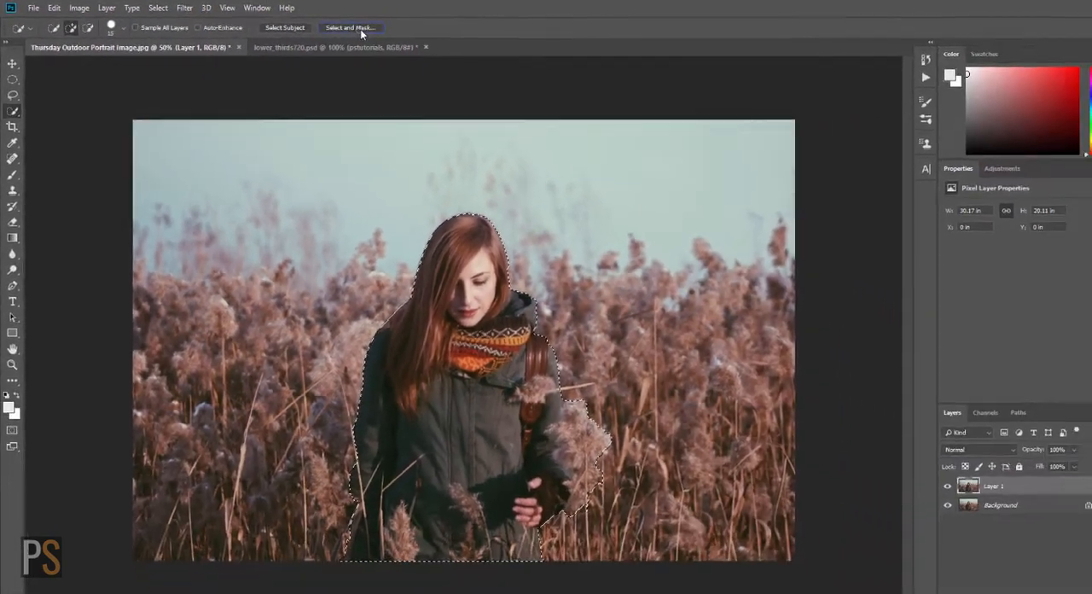
Step: Open the woman's selection in Select and Mask with the Overlay view and choose the Refine Edge Brush
click(360, 29)
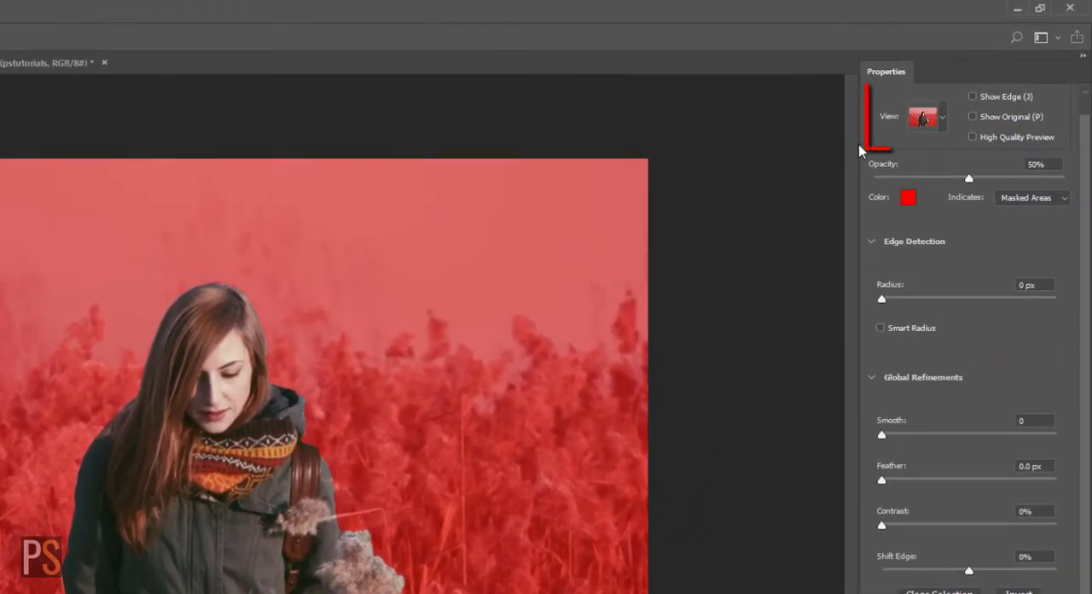
click(943, 119)
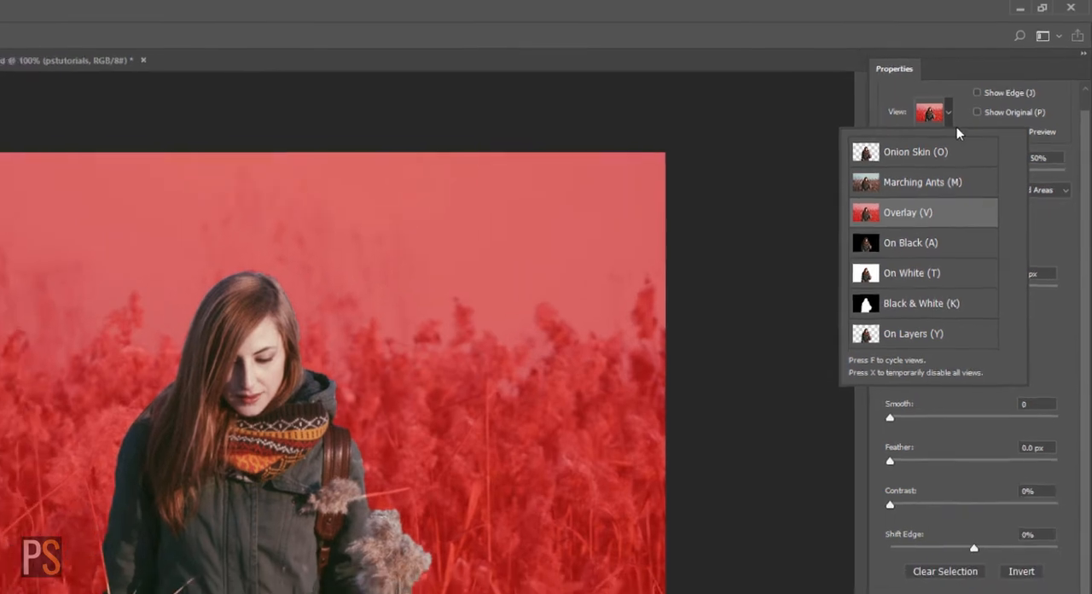
click(956, 126)
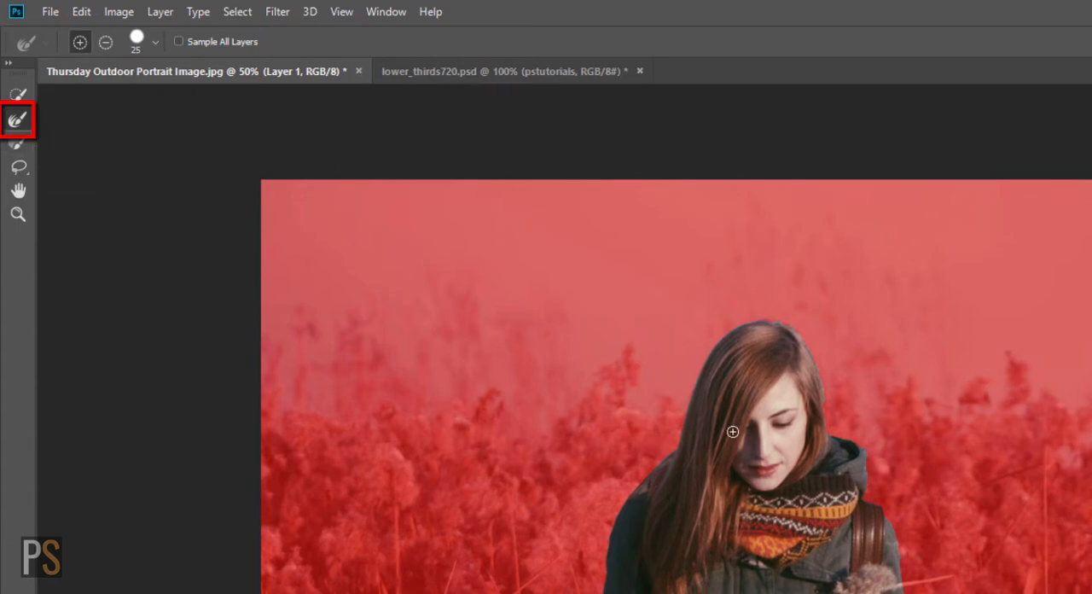
key(ctrl+plus)
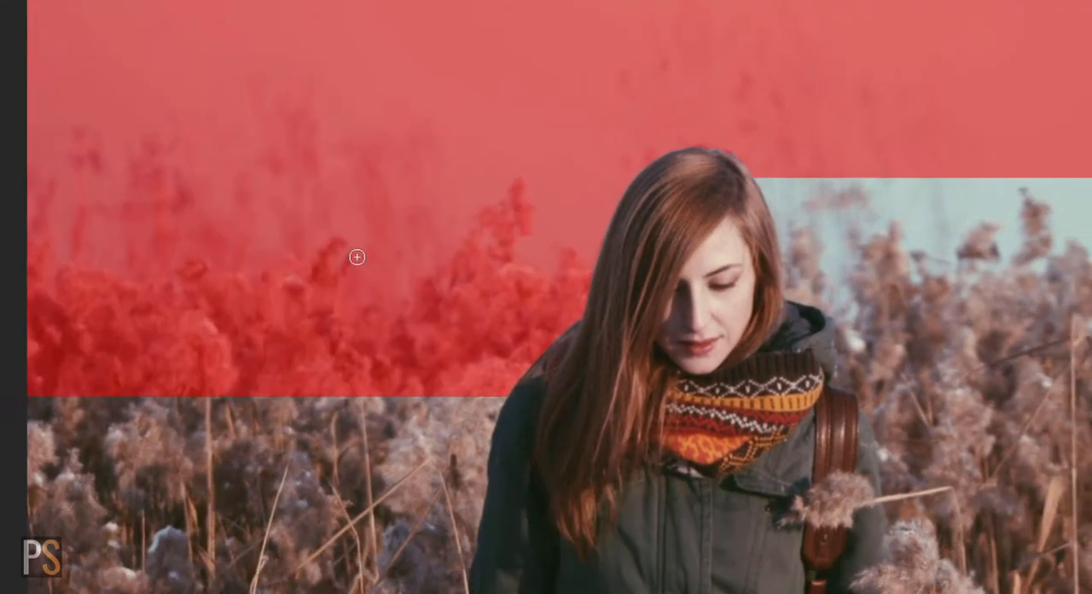
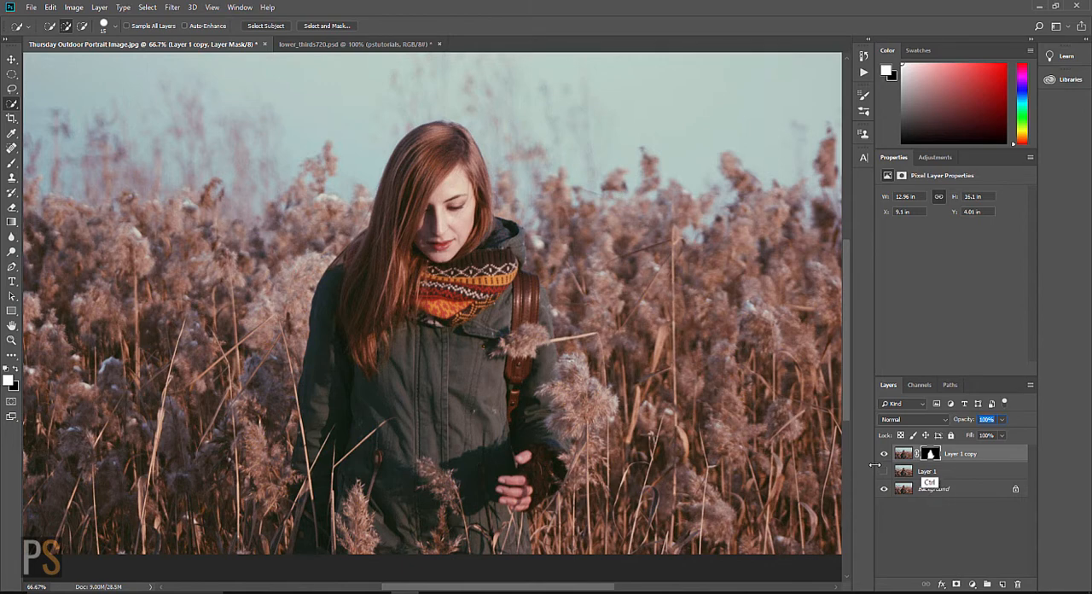
Step: Load the woman's layer mask as a selection, then activate Layer 1 and make it visible
ctrl+click(931, 454)
key(ctrl)
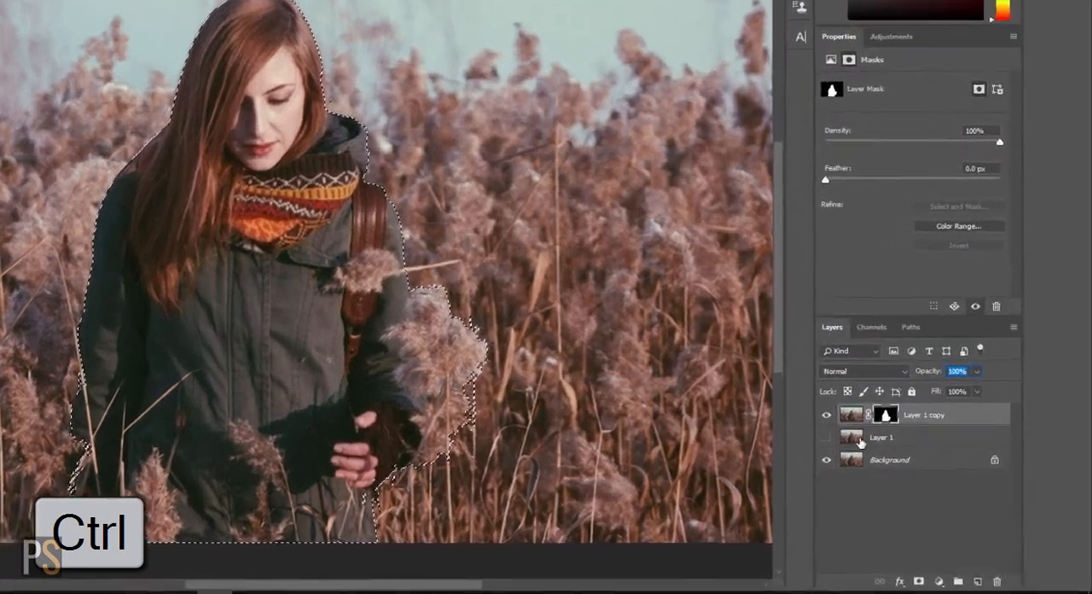
click(909, 471)
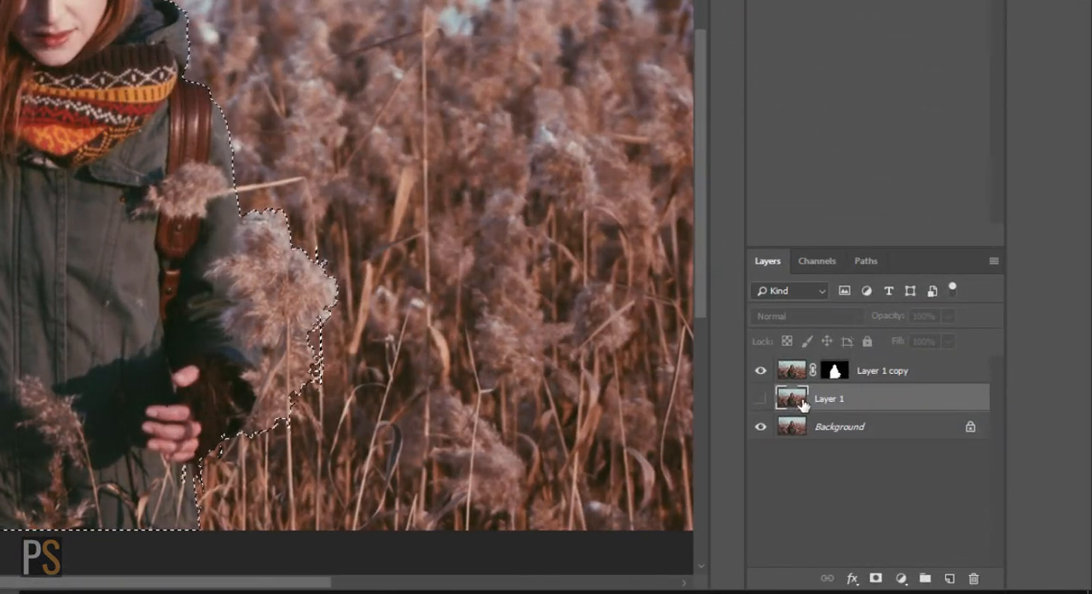
click(760, 398)
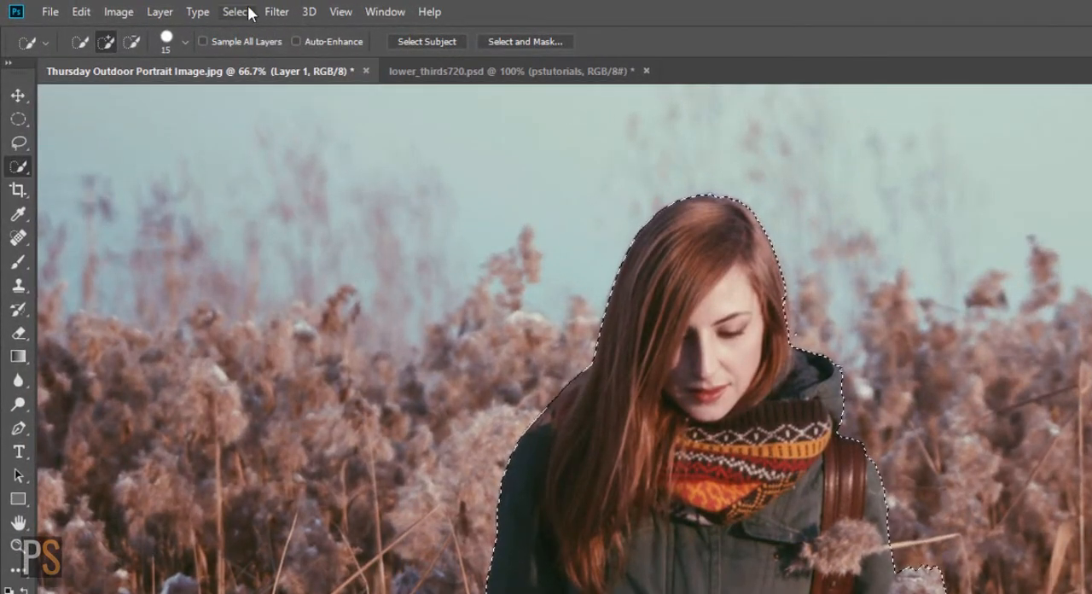
Step: Expand the woman's selection by 20 pixels
click(242, 12)
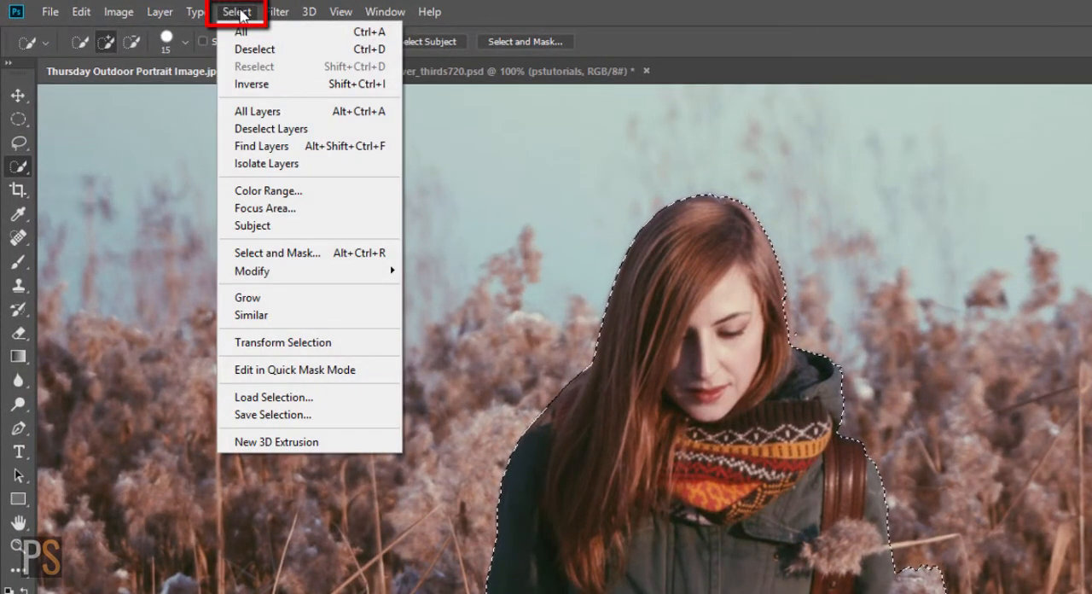
mouse_move(282, 273)
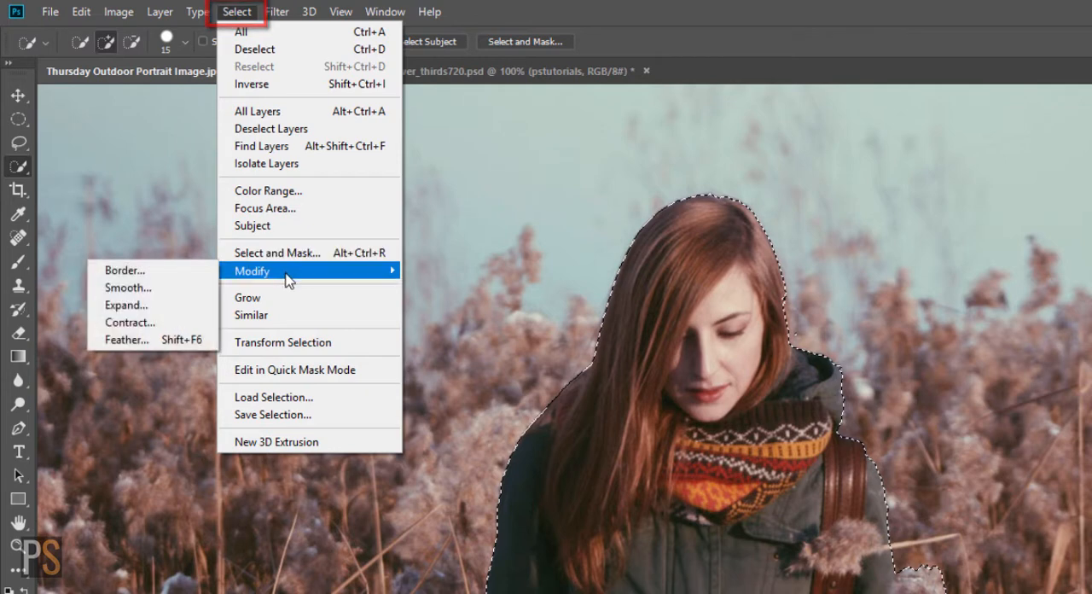
click(179, 313)
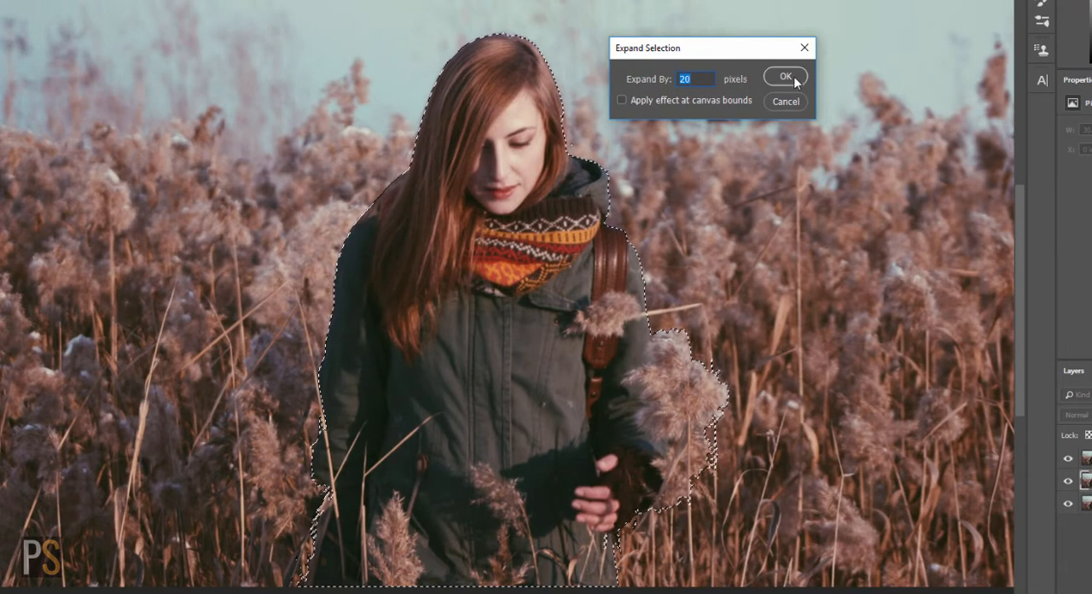
click(794, 78)
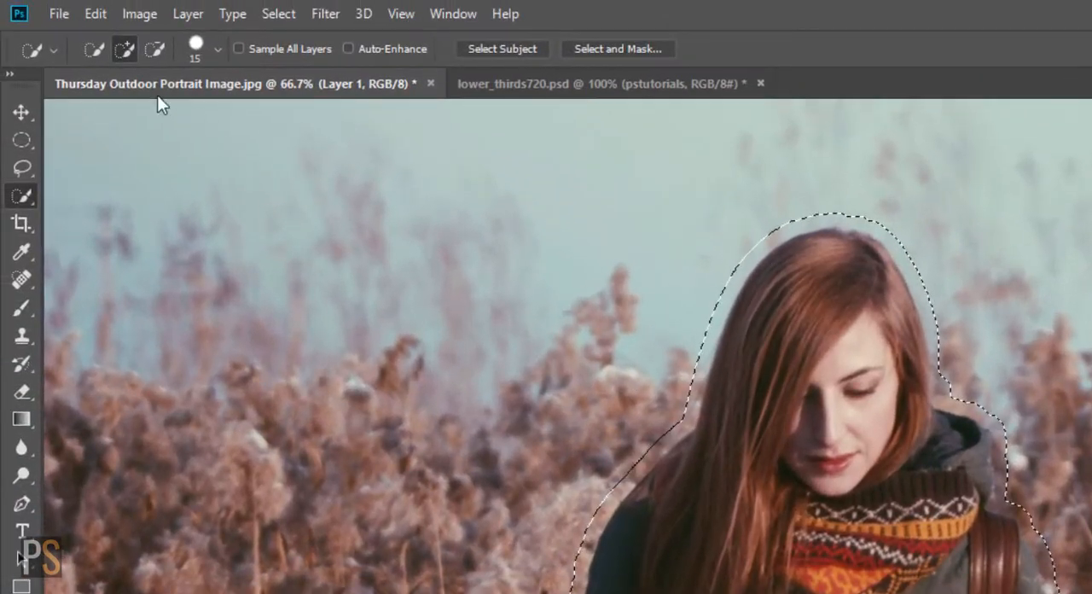
Step: Fill the selection on Layer 1 with Content-Aware at 100% opacity, hiding Layer 1 copy and deselecting to reveal the filled background
click(95, 14)
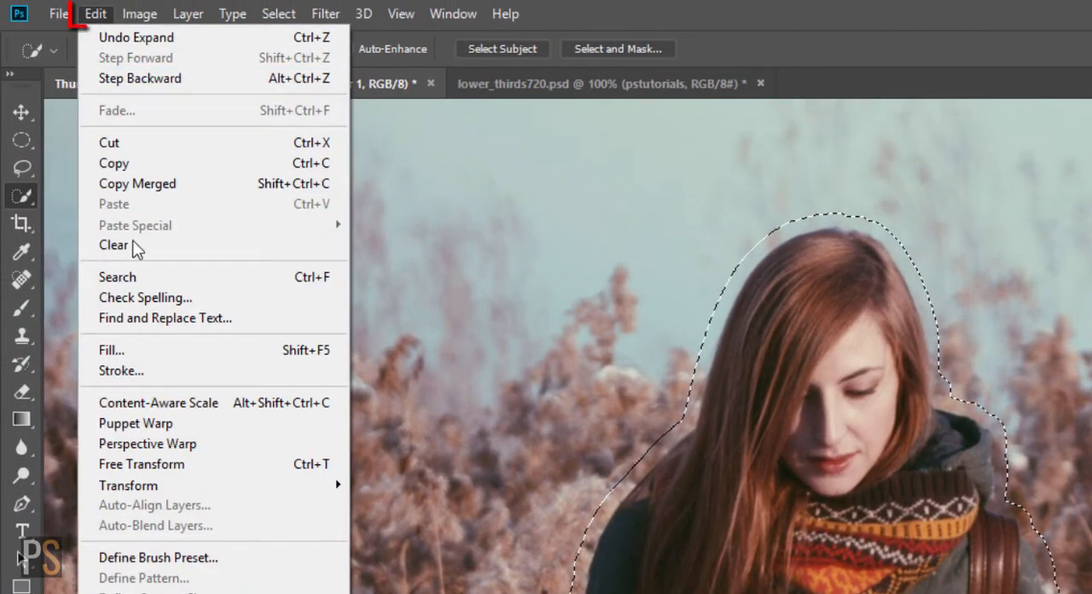
click(177, 352)
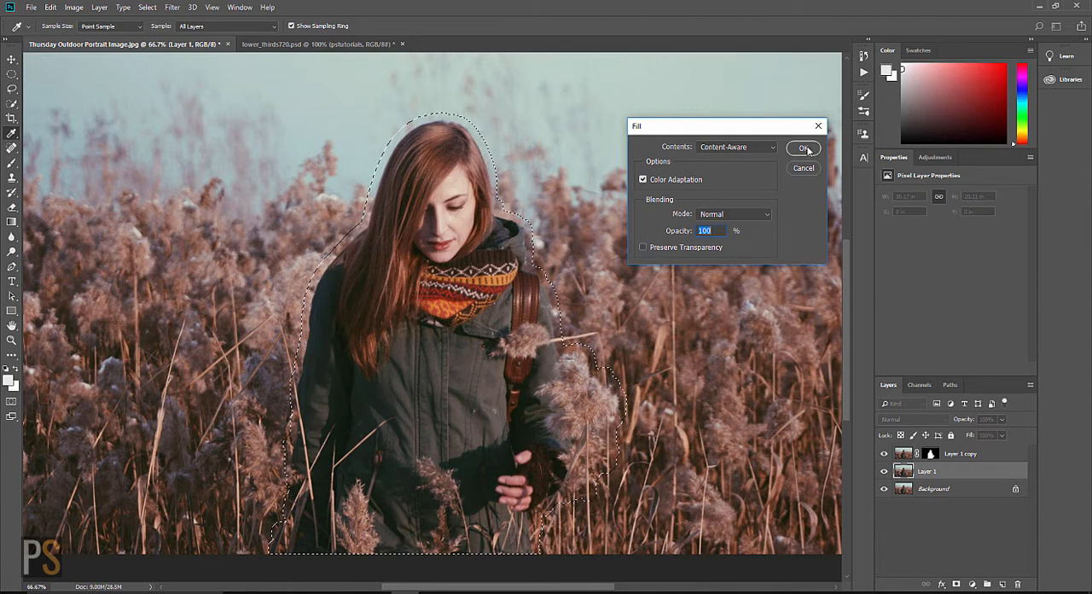
click(804, 149)
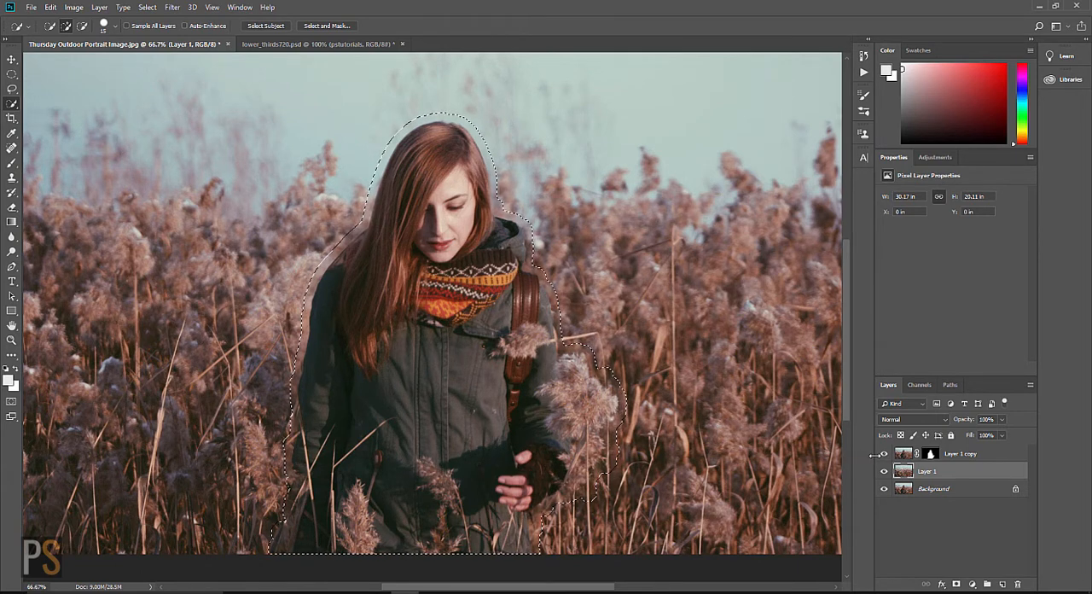
click(884, 454)
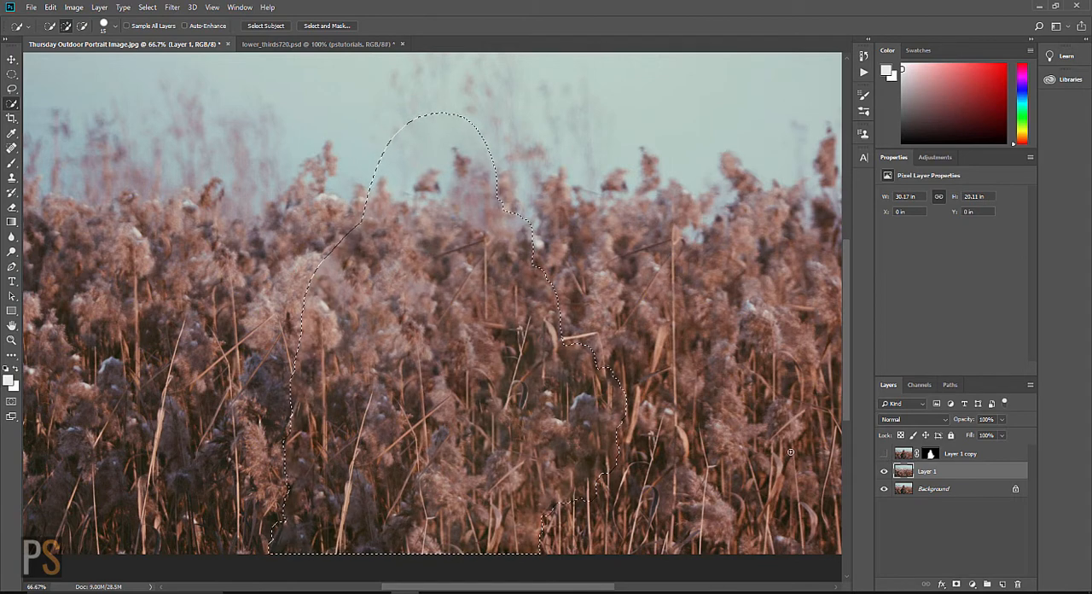
key(ctrl+d)
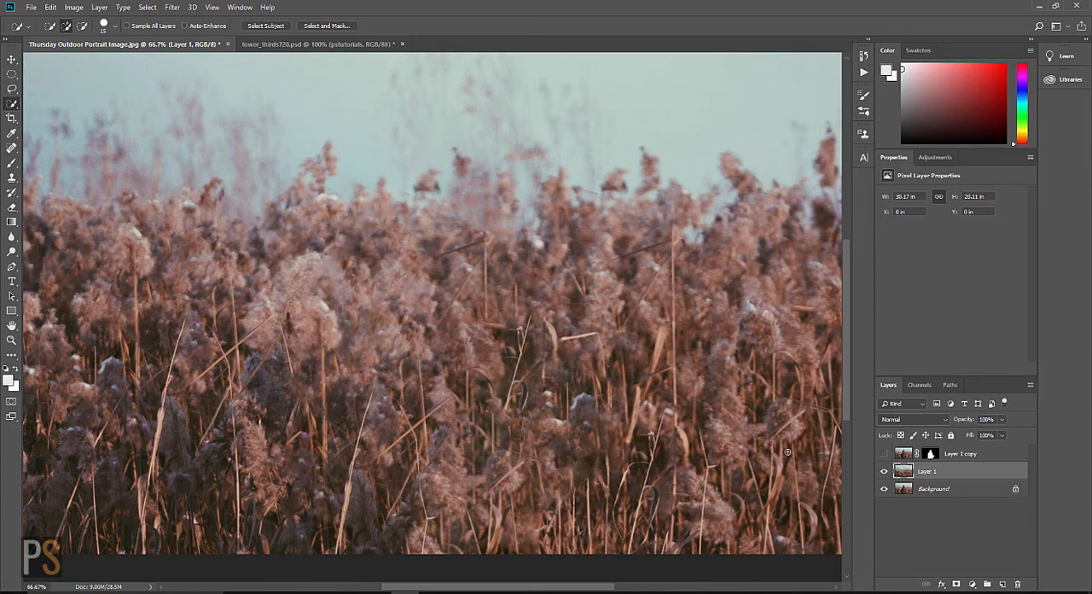
Step: Remove the slanted reed stalk in the filled area of Layer 1 with the Spot Healing Brush and show Layer 1 copy again
key(ctrl+minus)
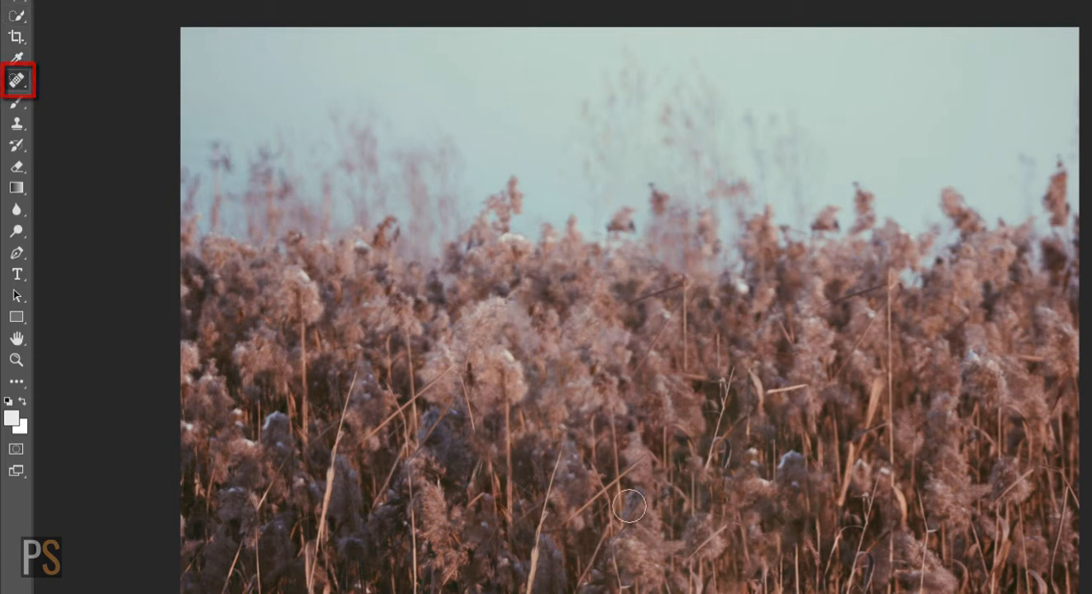
key(ctrl+plus)
key(ctrl+plus)
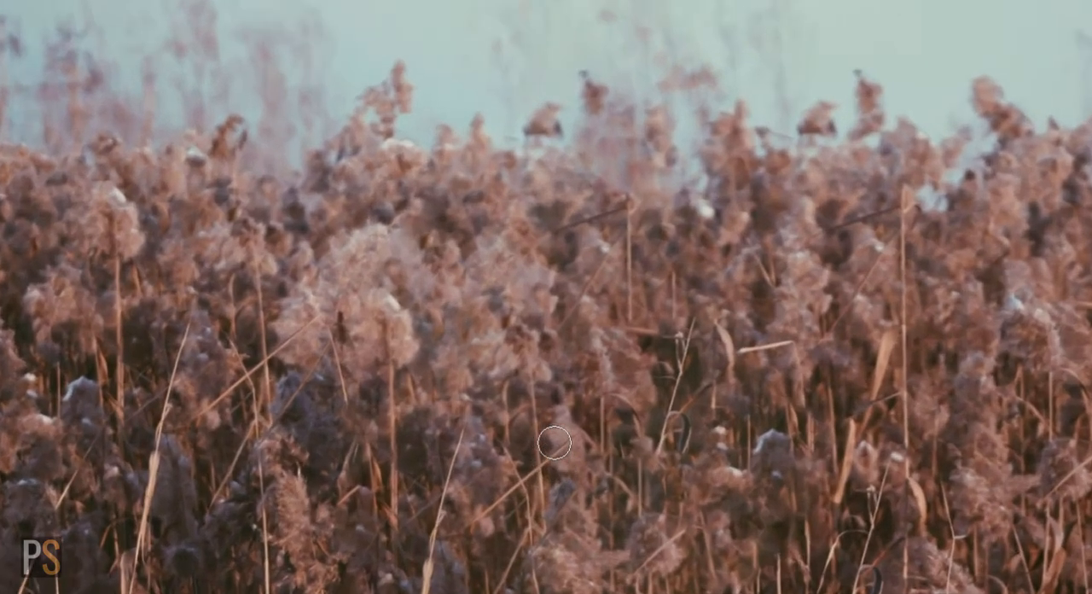
key(space)
drag(434, 451, 435, 253)
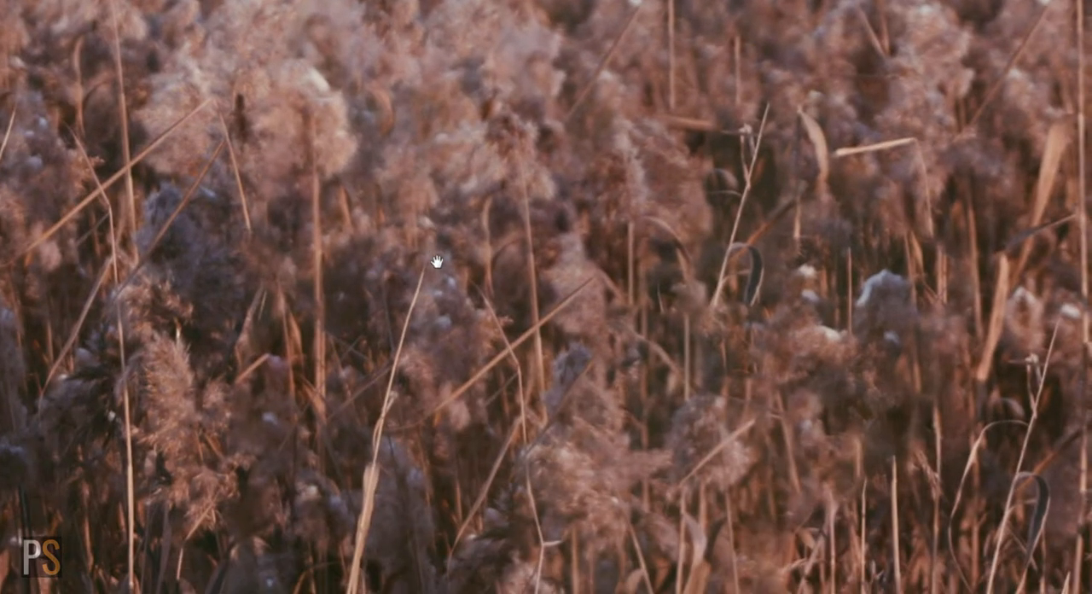
drag(443, 406, 597, 278)
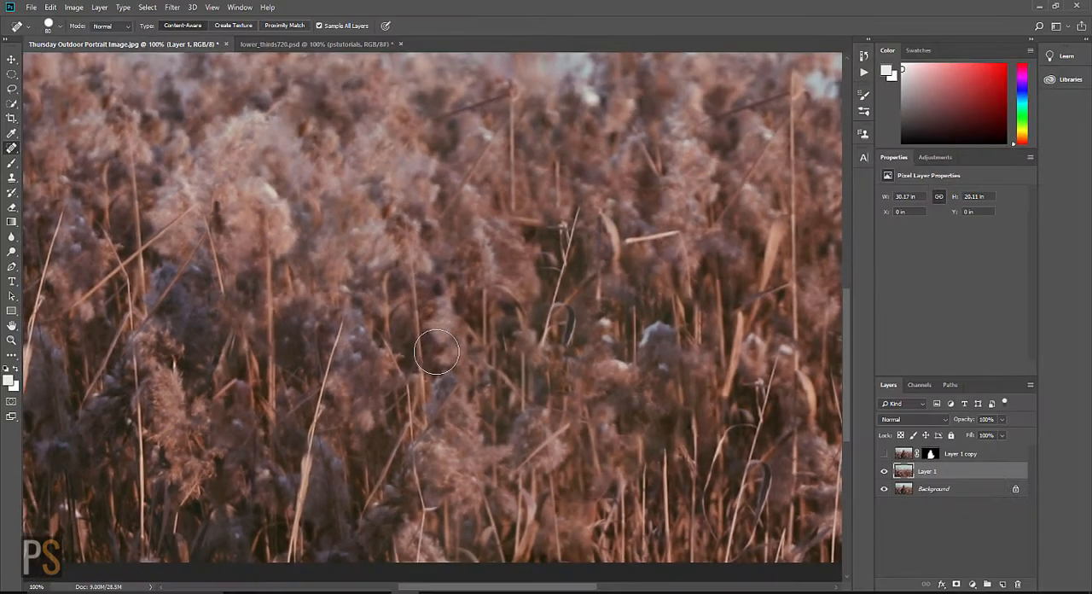
key(ctrl+minus)
key(ctrl+minus)
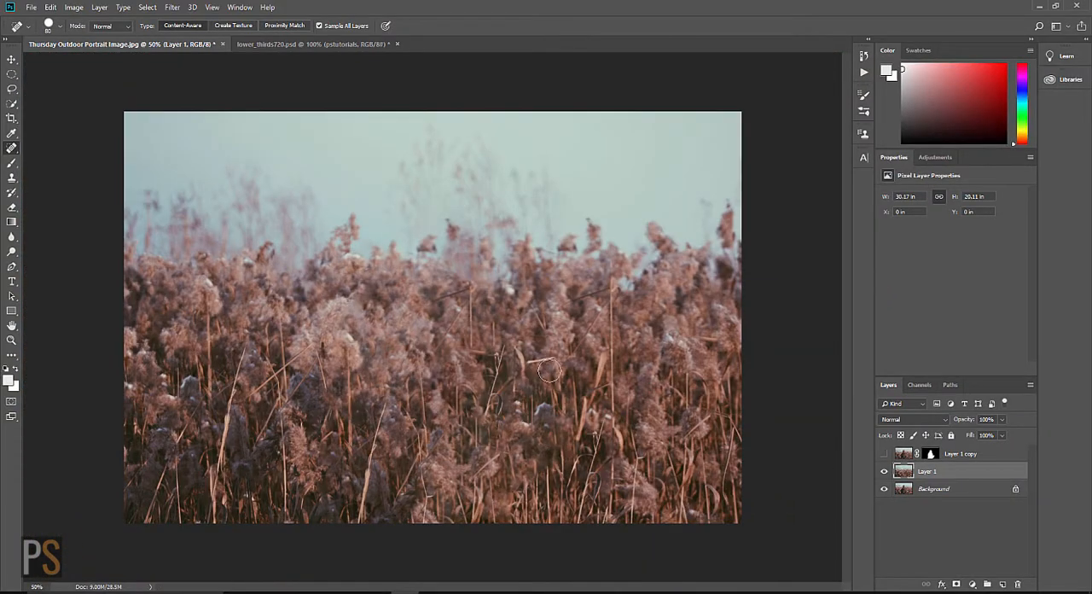
click(884, 453)
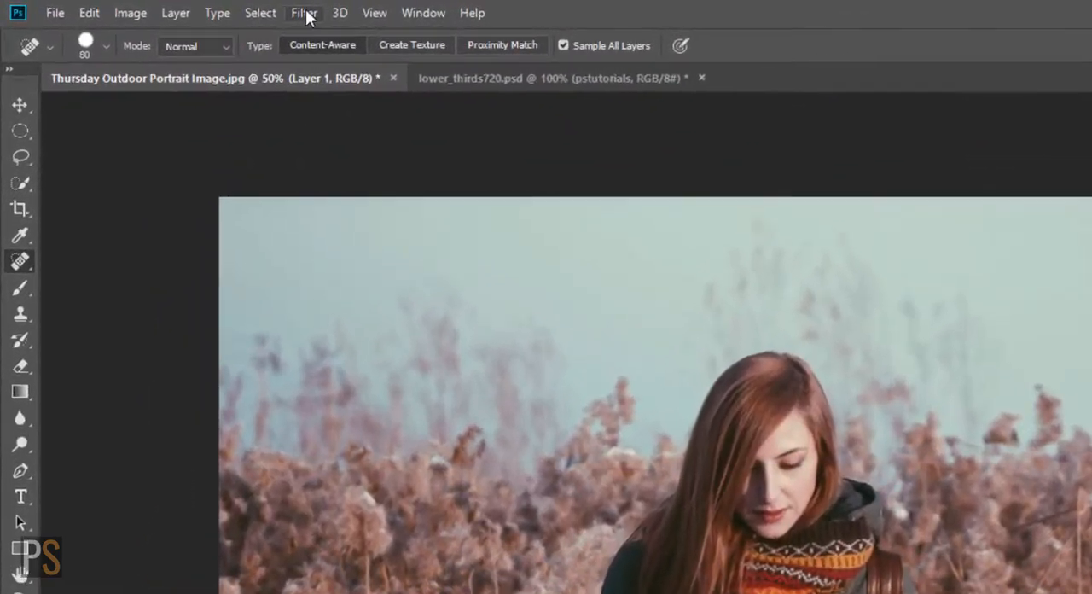
Step: Start a Tilt-Shift blur on Layer 1, moving the lower dashed line below the image and the lower solid line near the image's bottom edge
click(171, 7)
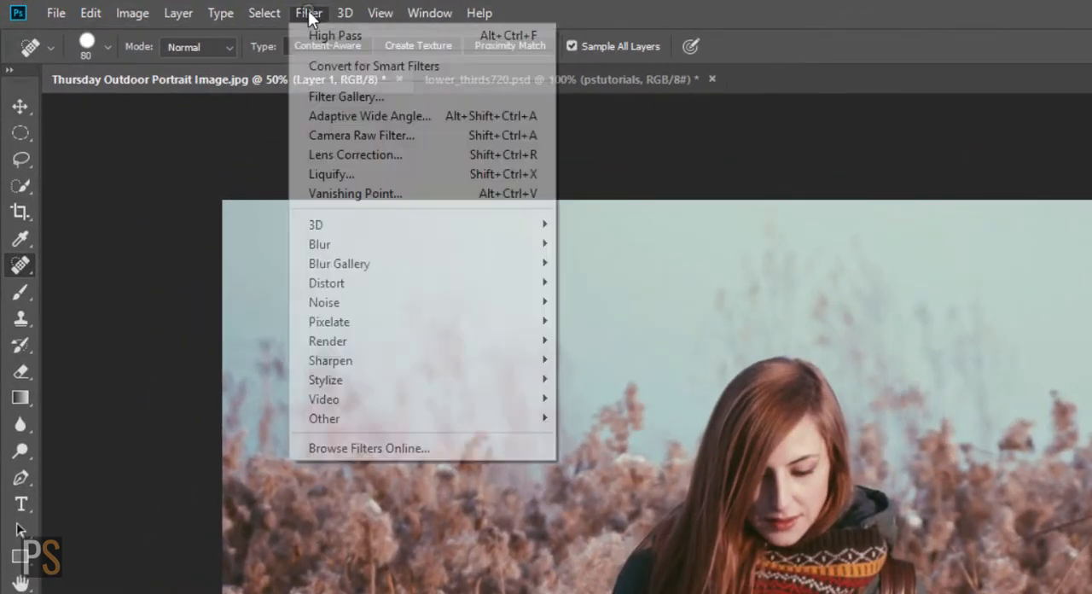
mouse_move(370, 270)
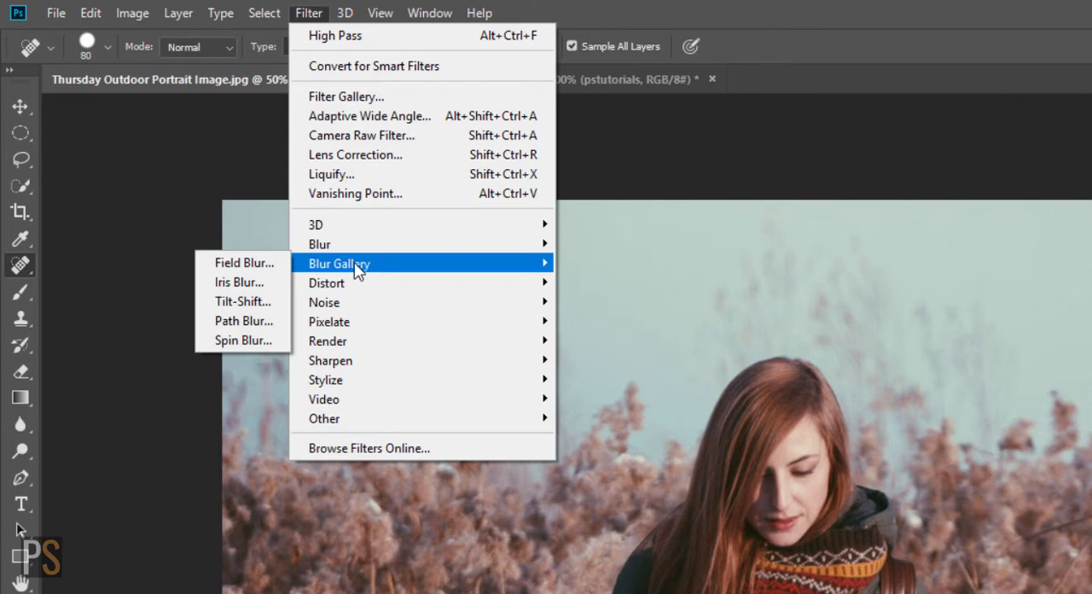
click(265, 303)
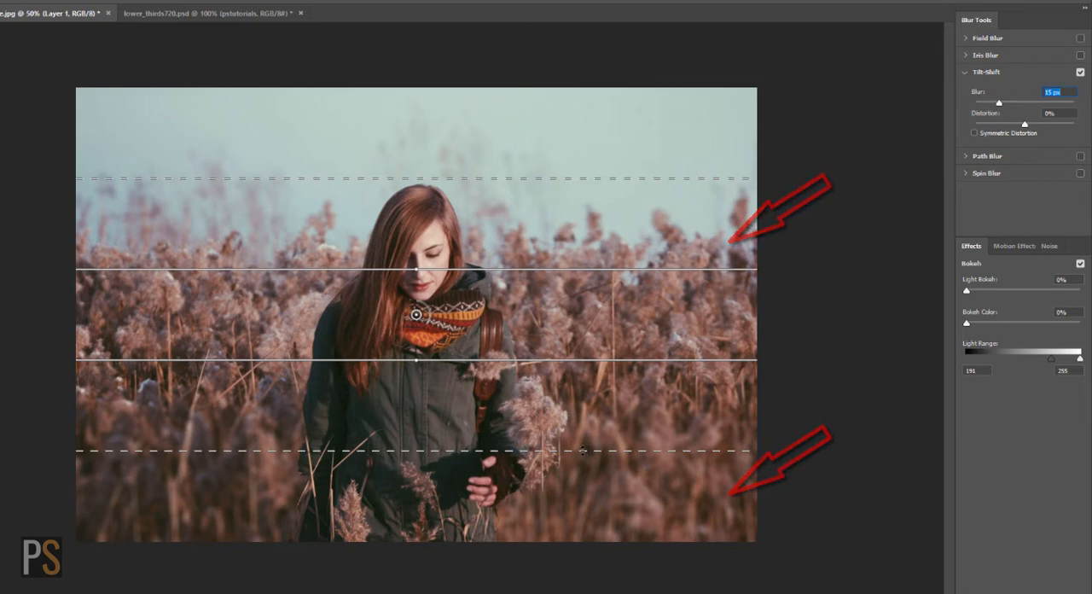
drag(583, 451, 580, 560)
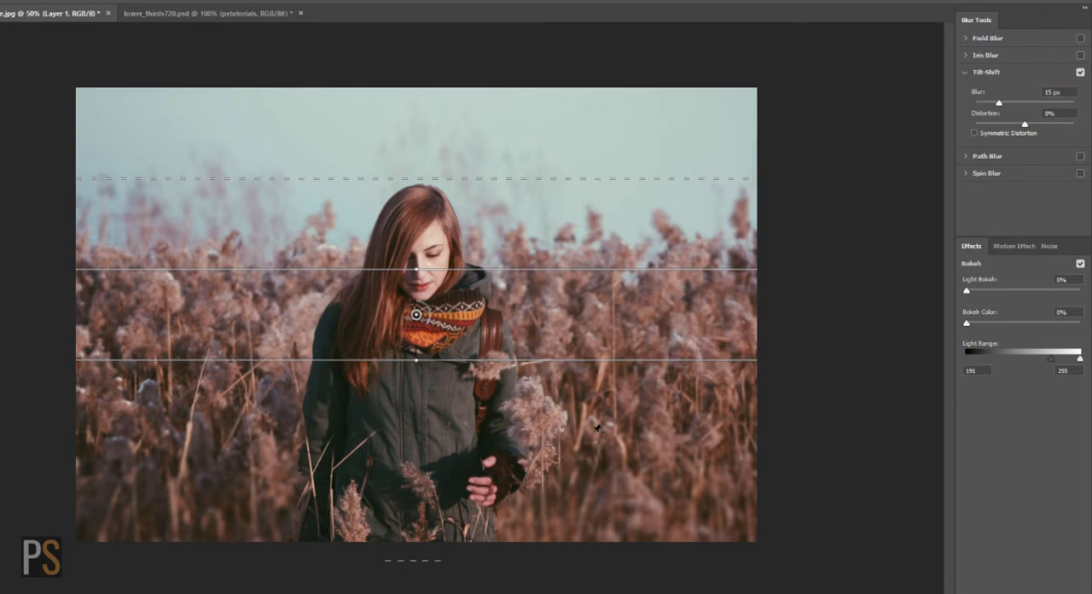
drag(584, 360, 582, 520)
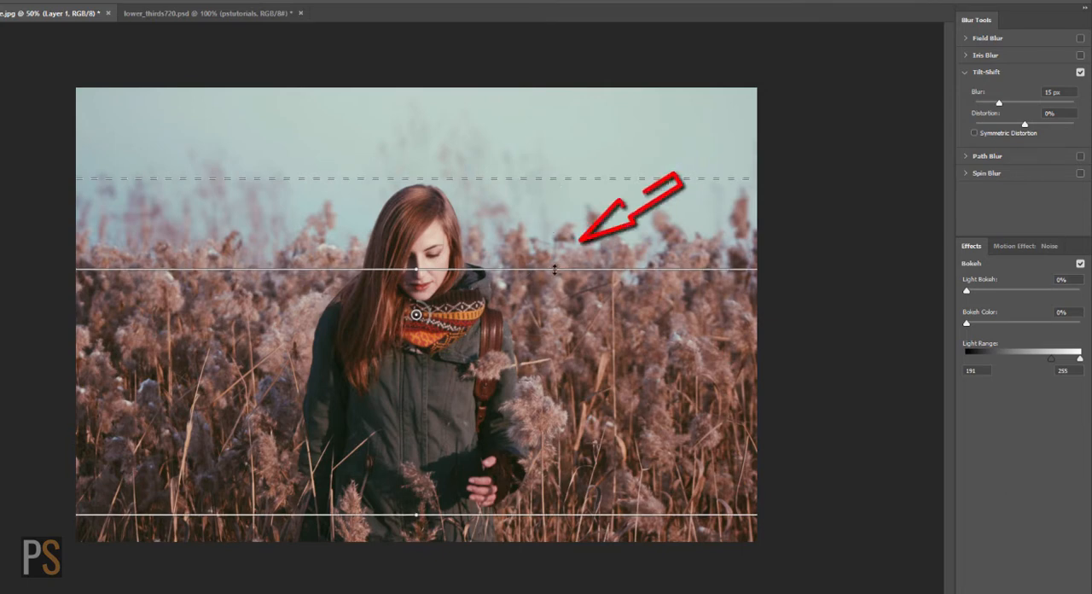
Step: Lower the upper solid Tilt-Shift line to the woman's scarf and place the upper dashed line in the sky above her head
drag(555, 269, 553, 313)
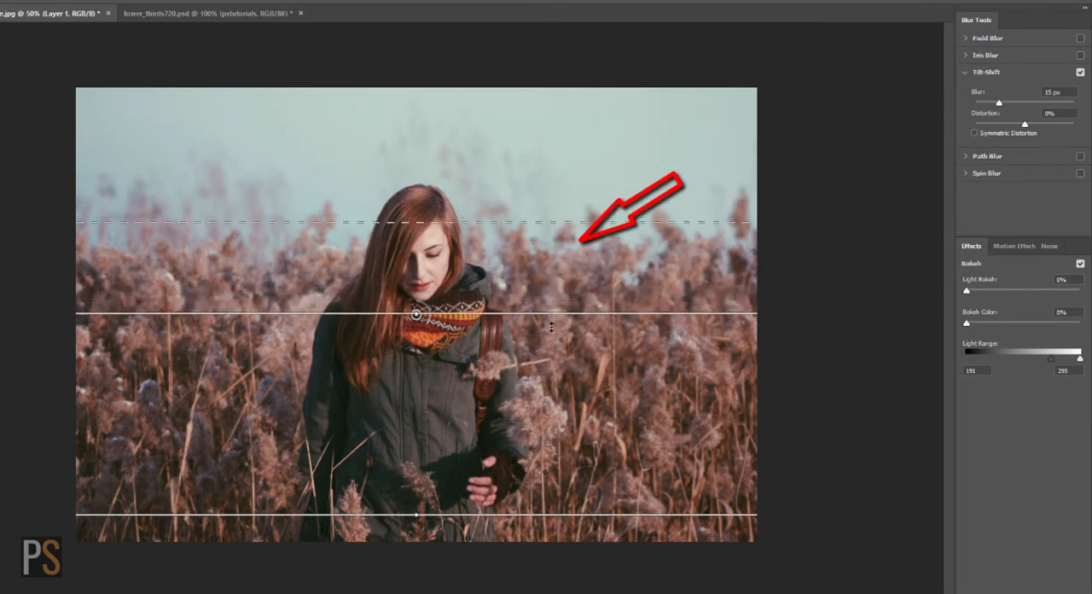
drag(574, 223, 575, 192)
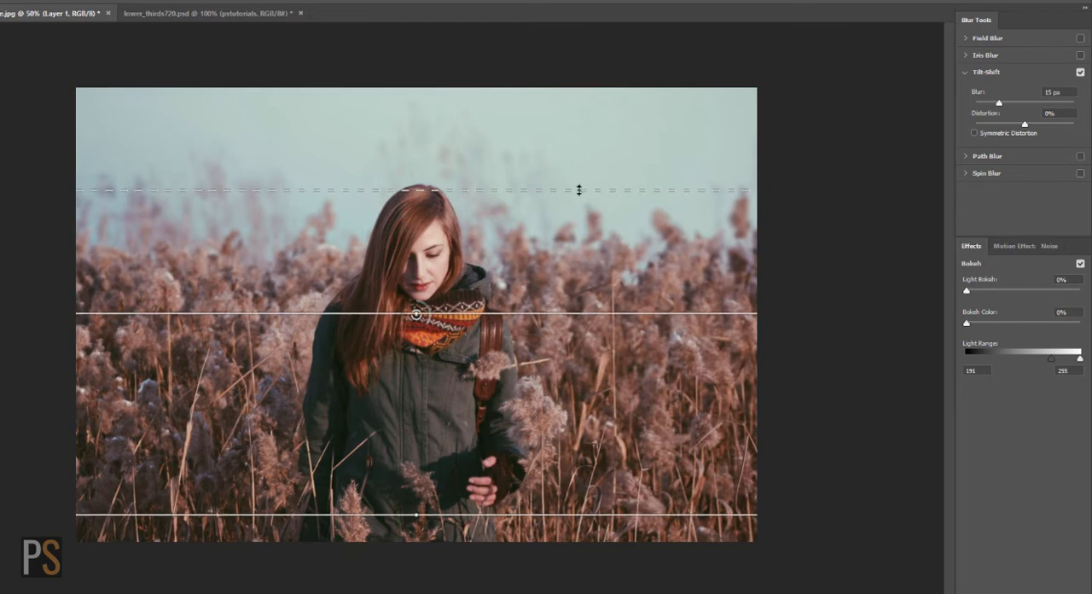
drag(581, 189, 581, 151)
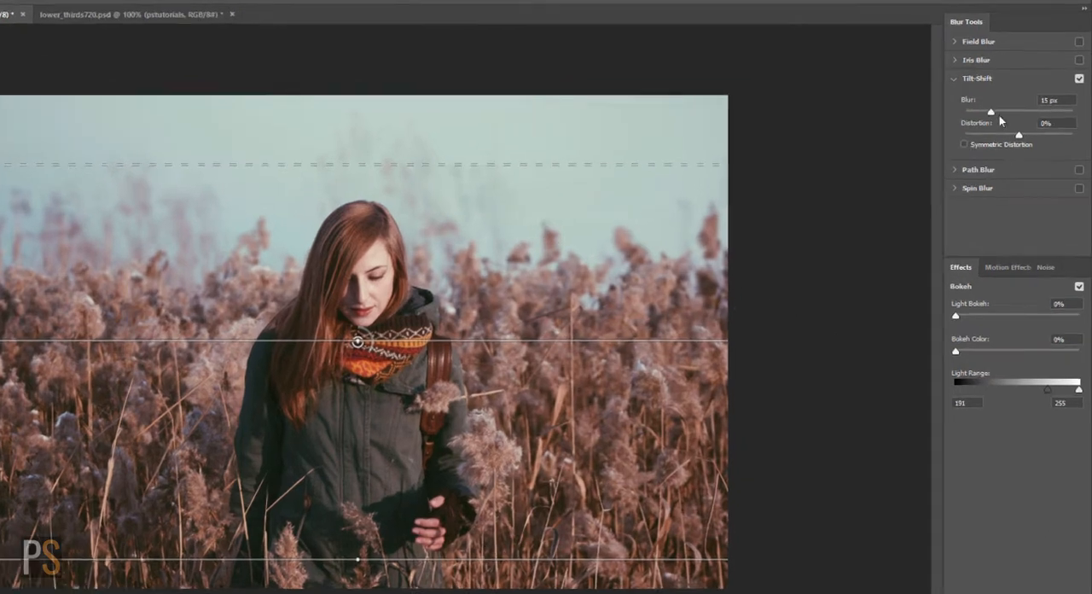
Step: Set the Tilt-Shift blur to 81 px and fine-tune the upper solid line at the height of the woman's scarf
drag(1000, 103, 1008, 136)
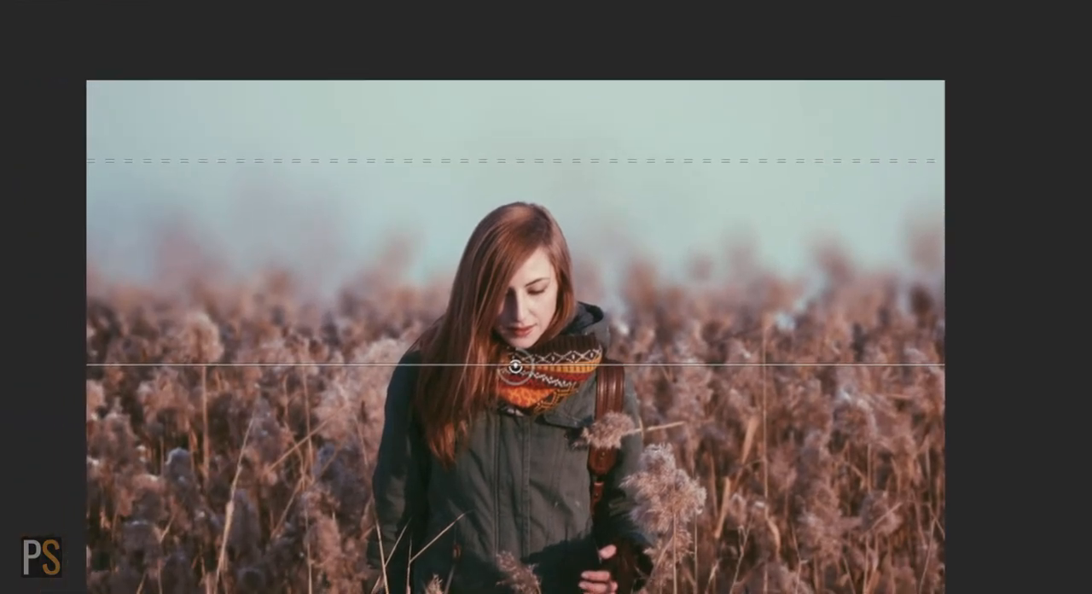
drag(814, 365, 837, 348)
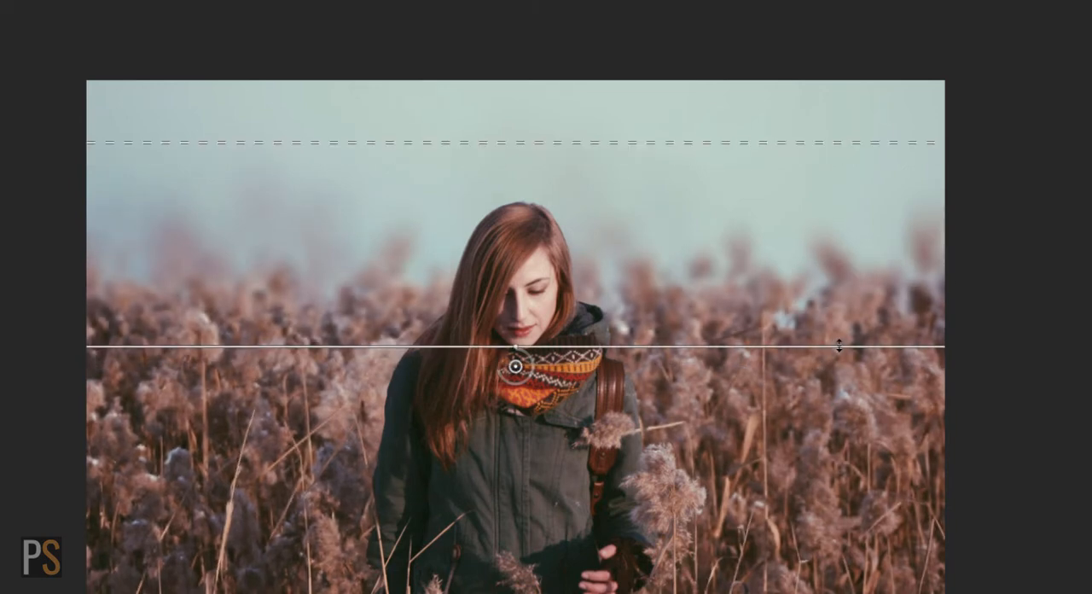
drag(840, 343, 844, 363)
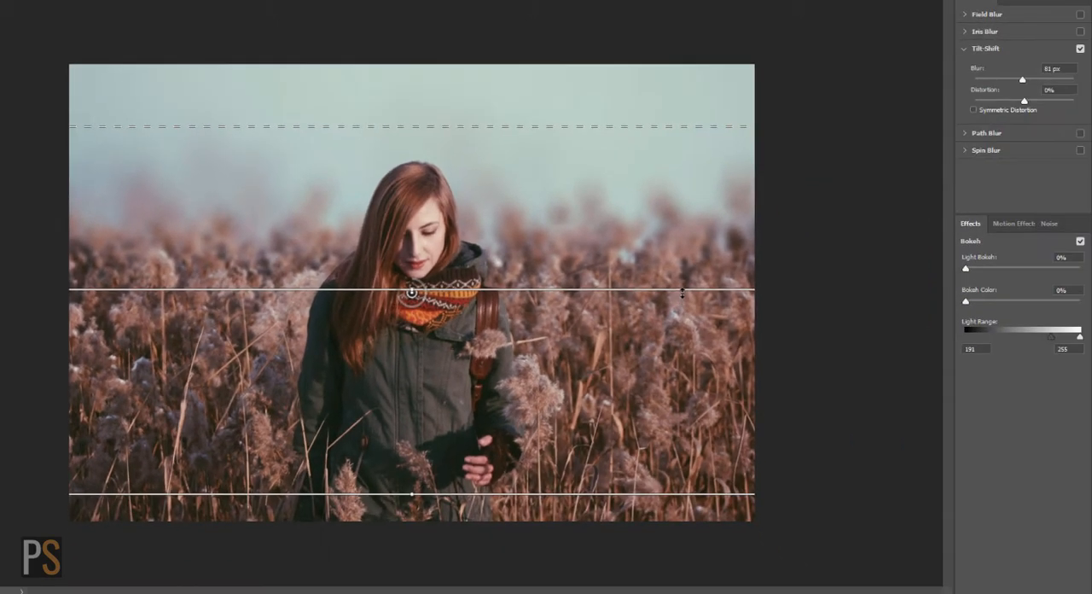
drag(685, 290, 685, 298)
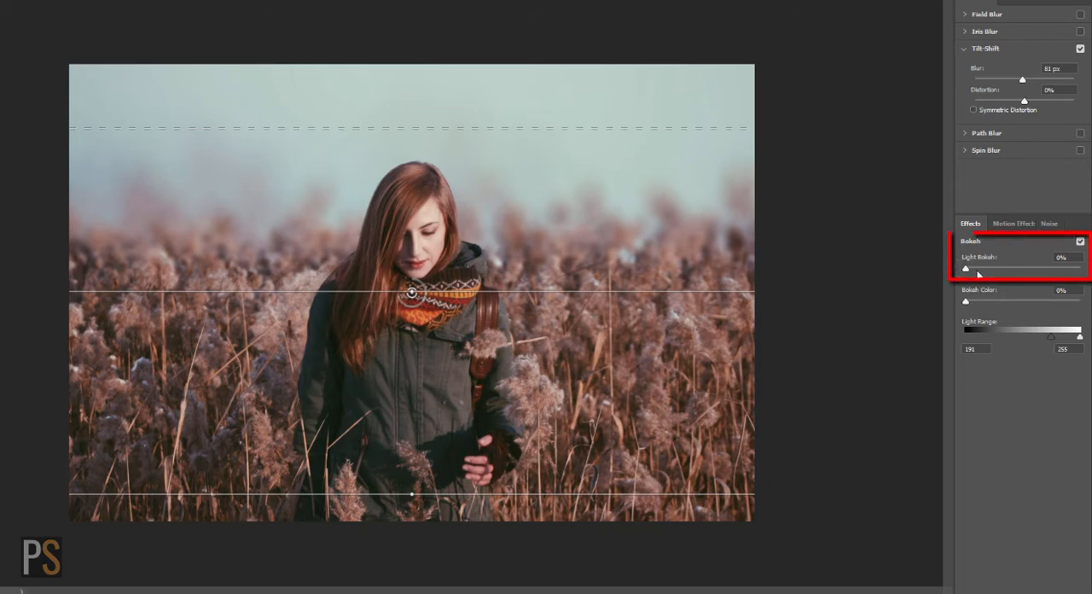
Step: Set Light Bokeh to 48% and the Light Range to 189–255, keep Bokeh Color at 0%, and apply the Tilt-Shift blur
drag(978, 273, 1022, 271)
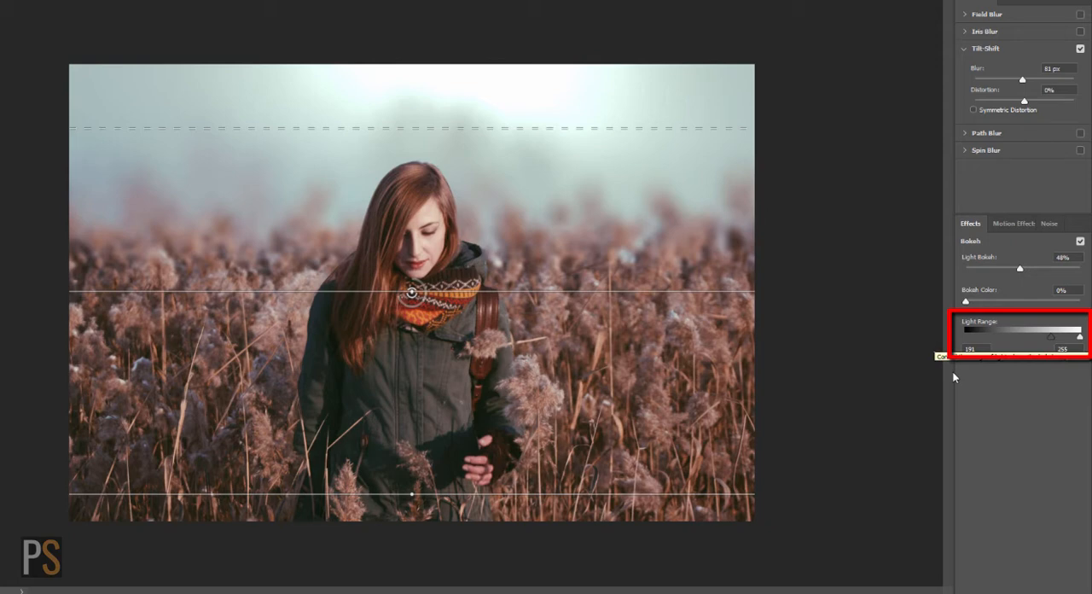
mouse_move(1051, 337)
mouse_down()
mouse_move(1033, 343)
mouse_move(1053, 345)
mouse_up()
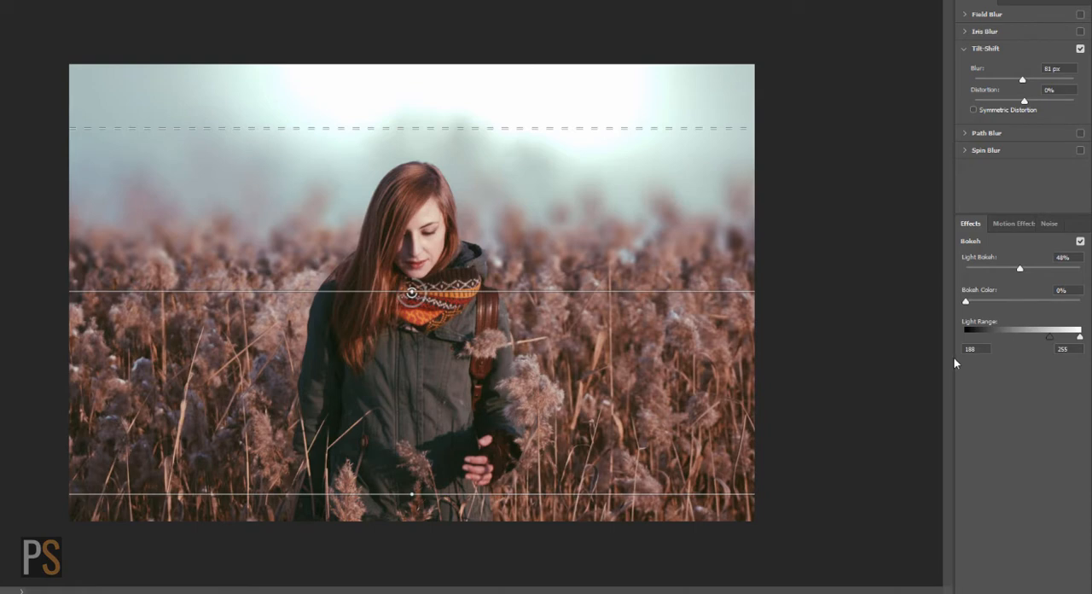
mouse_move(1050, 336)
mouse_down()
mouse_move(1063, 341)
mouse_move(1052, 342)
mouse_up()
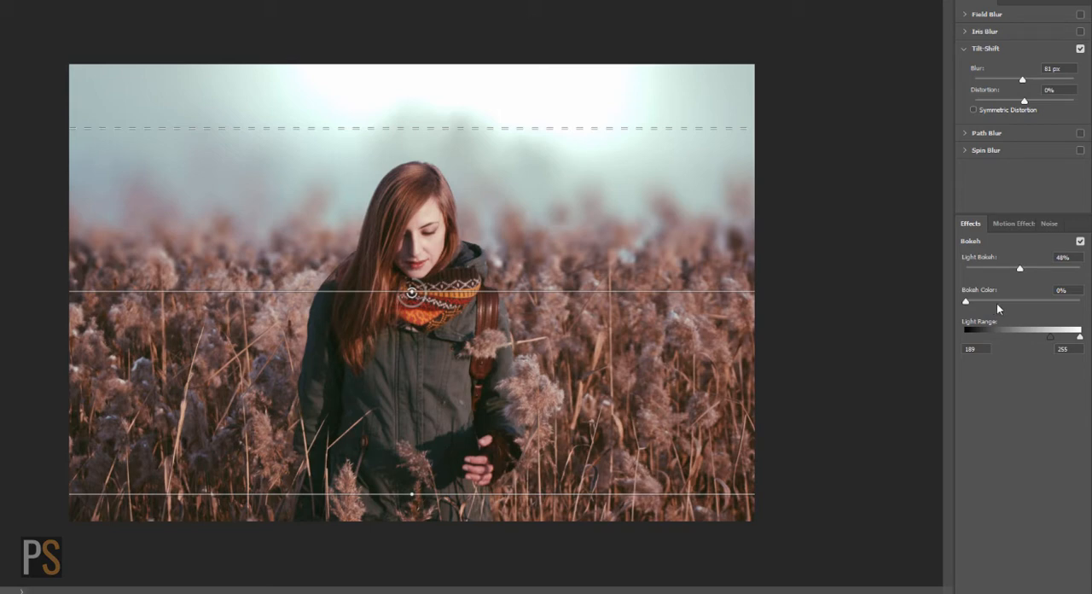
mouse_move(967, 302)
mouse_down()
mouse_move(992, 304)
mouse_move(967, 306)
mouse_up()
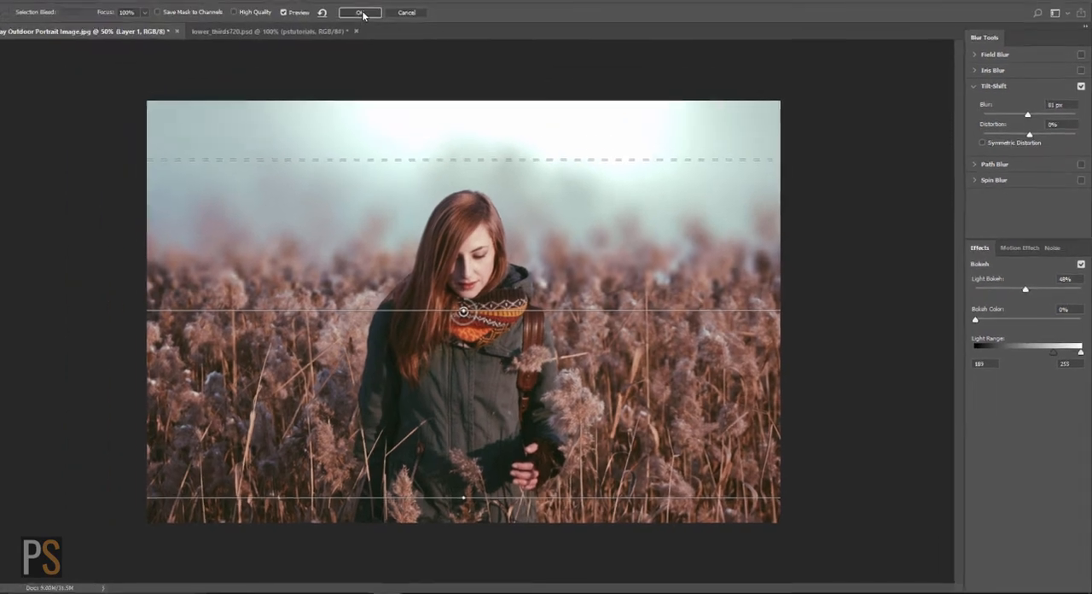
click(378, 26)
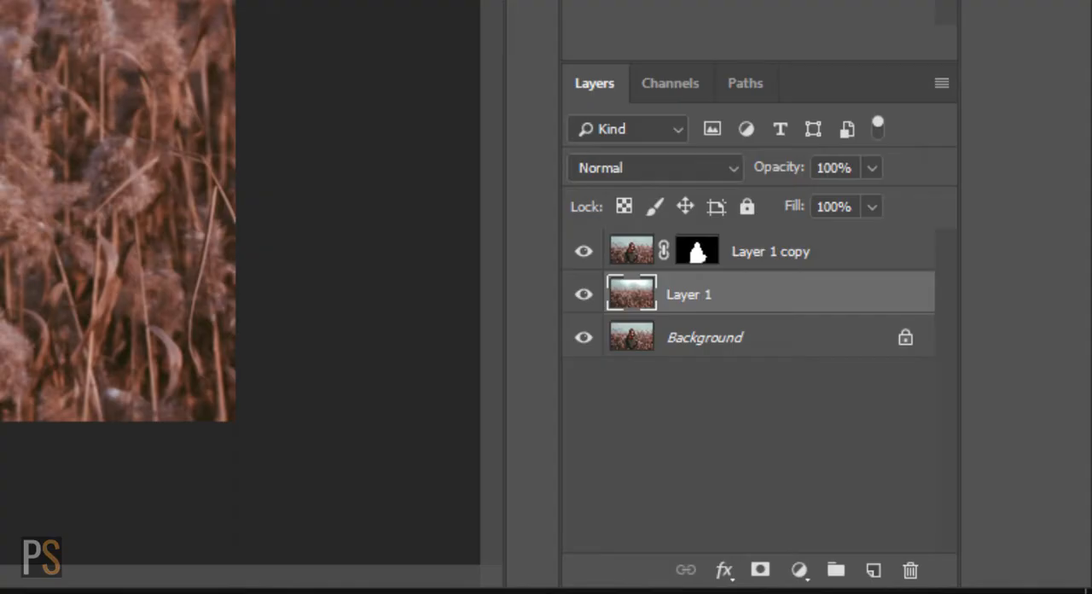
Step: Group Layer 1 copy with Layer 1, duplicate the group, and merge the duplicate into a single layer
key(shift)
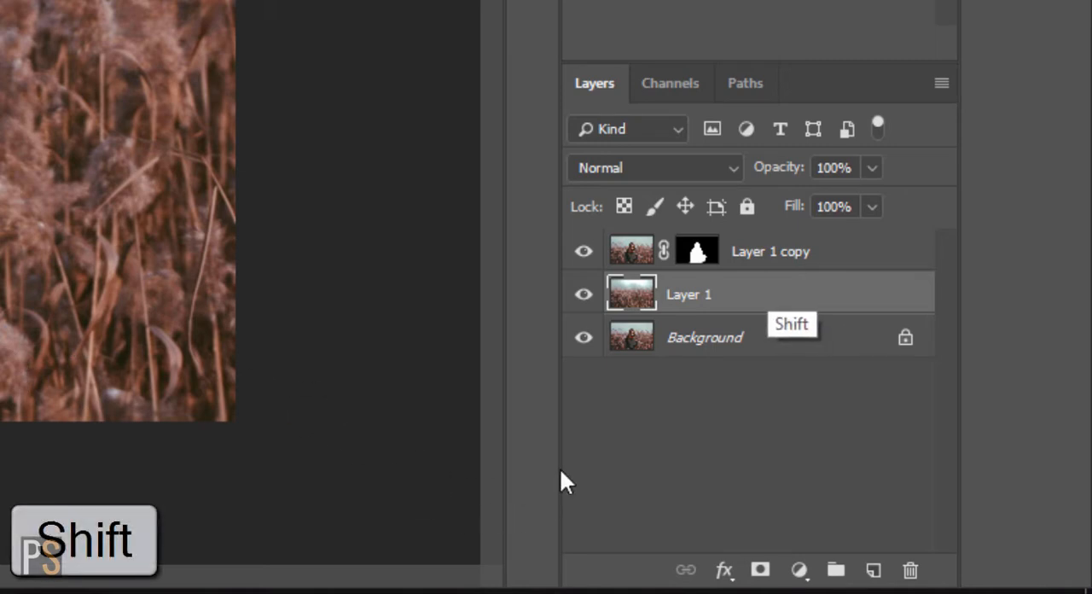
shift+click(790, 256)
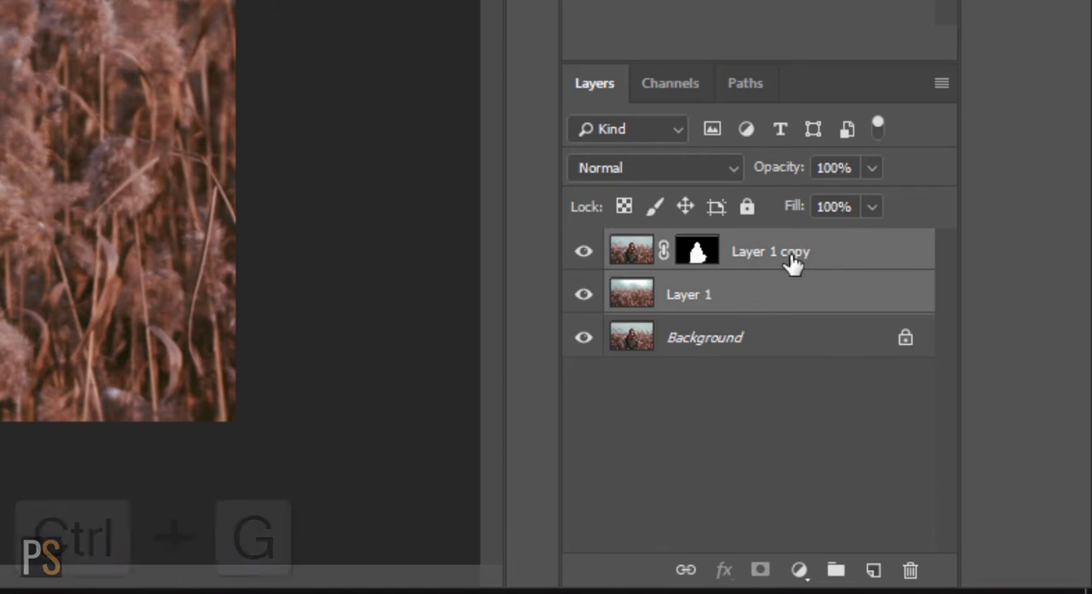
key(ctrl+g)
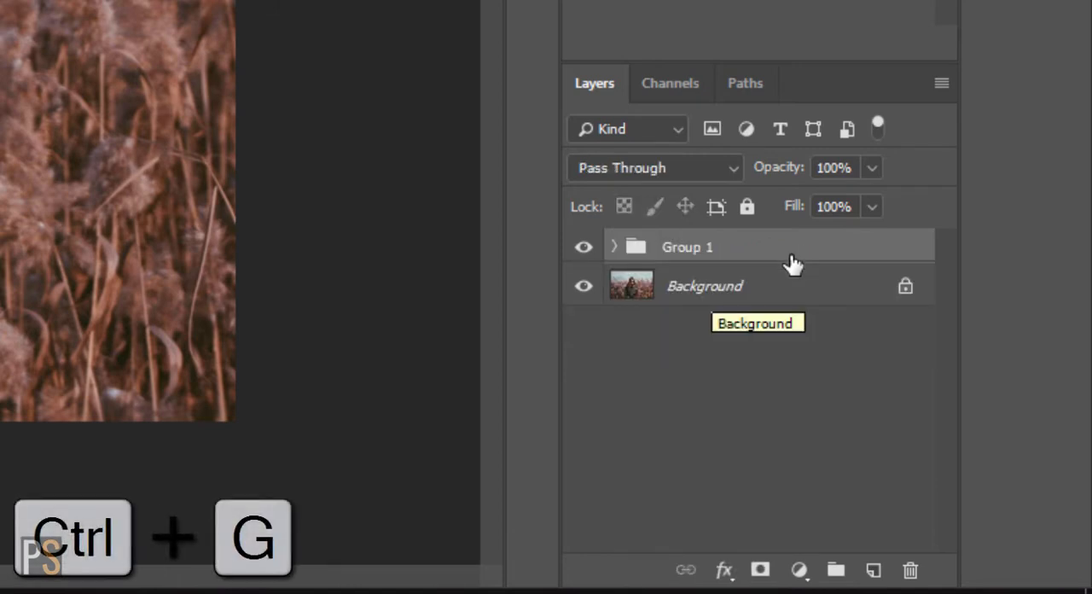
key(ctrl+j)
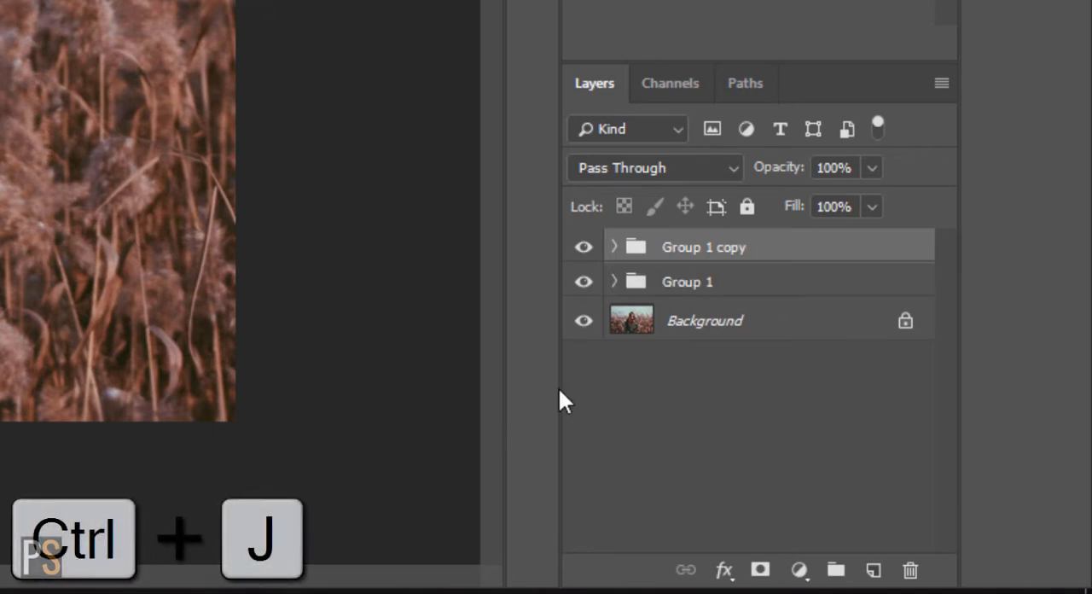
right_click(719, 251)
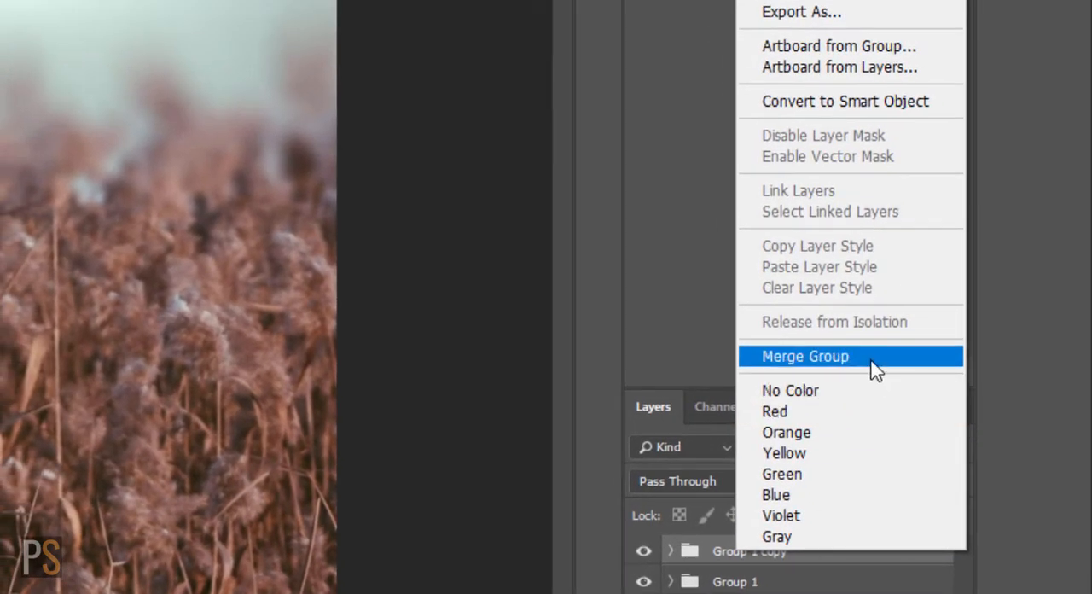
click(871, 361)
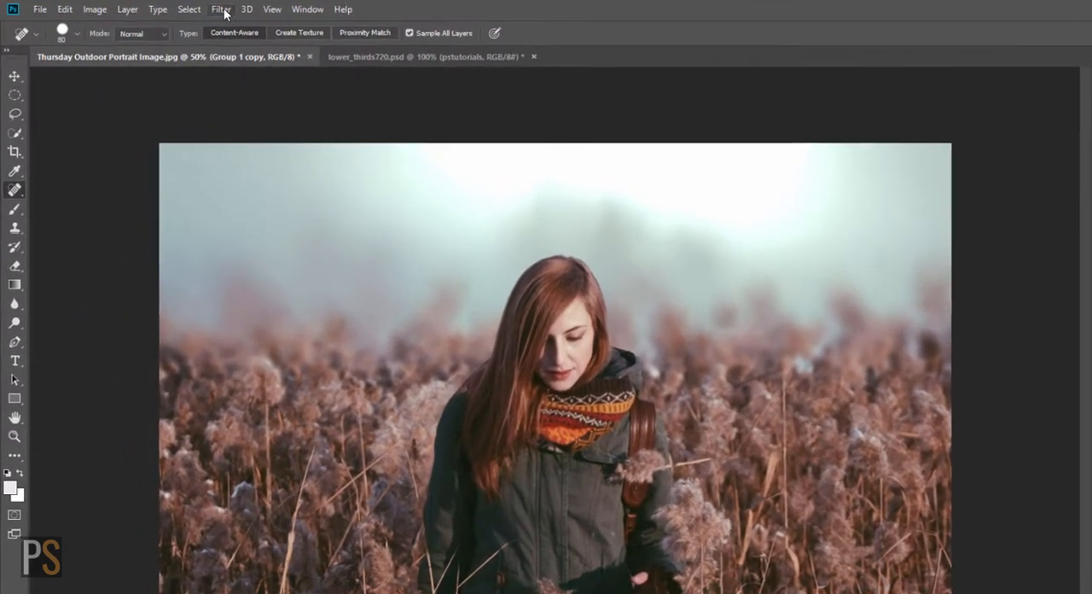
Step: Start the Camera Raw Filter on the merged Group 1 copy layer and set Exposure to -0.60
click(222, 10)
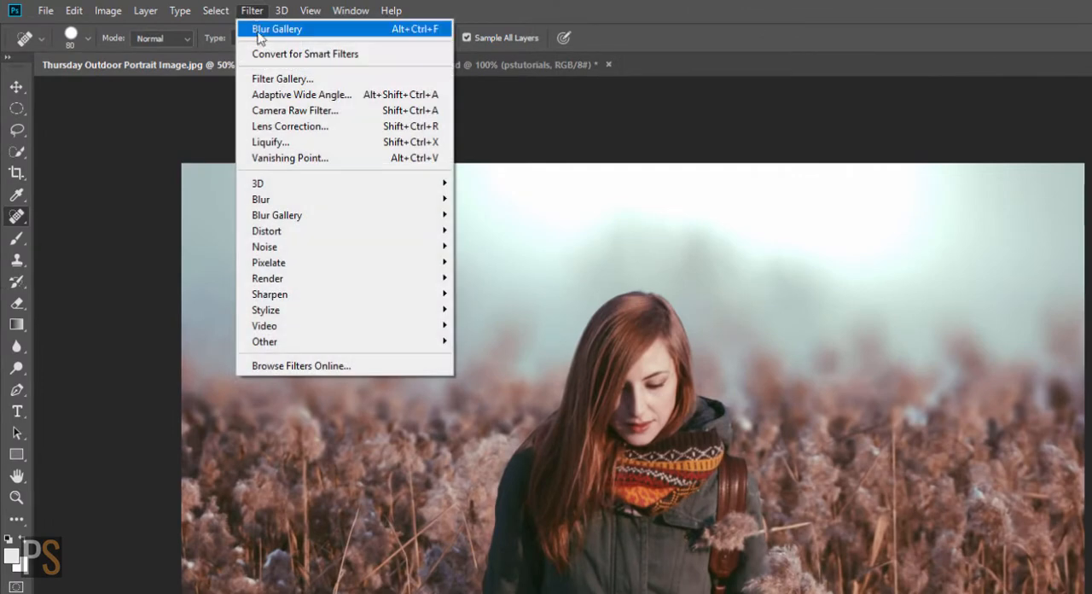
click(286, 113)
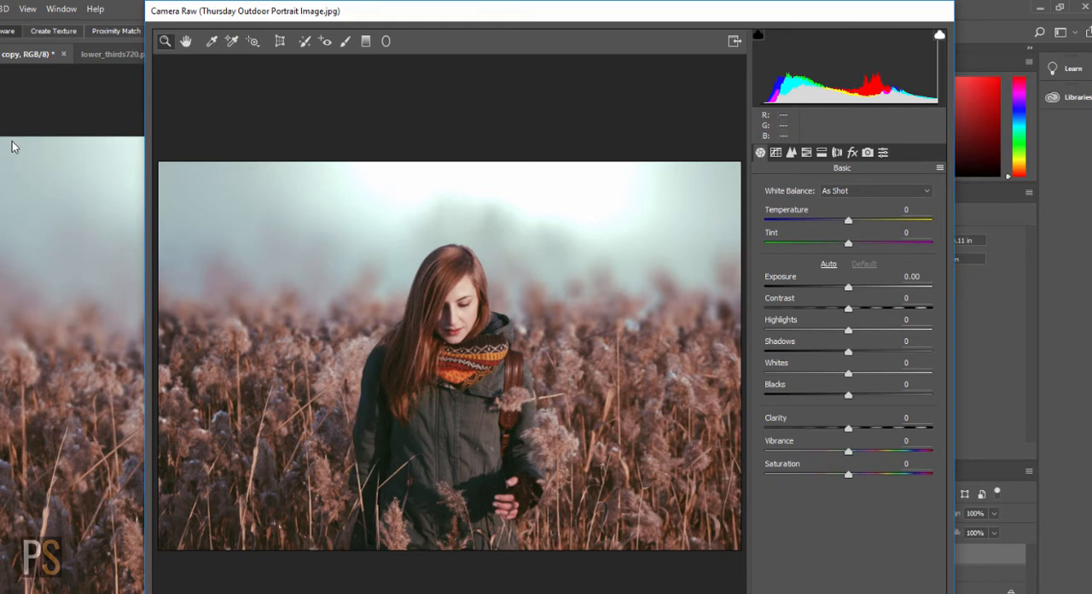
drag(849, 288, 840, 288)
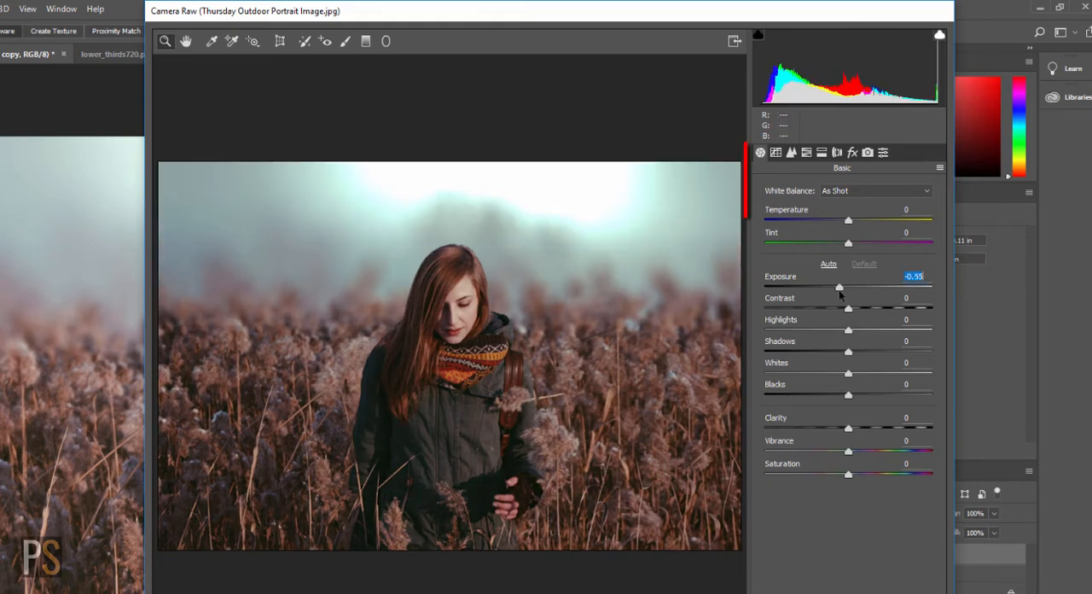
key(Up)
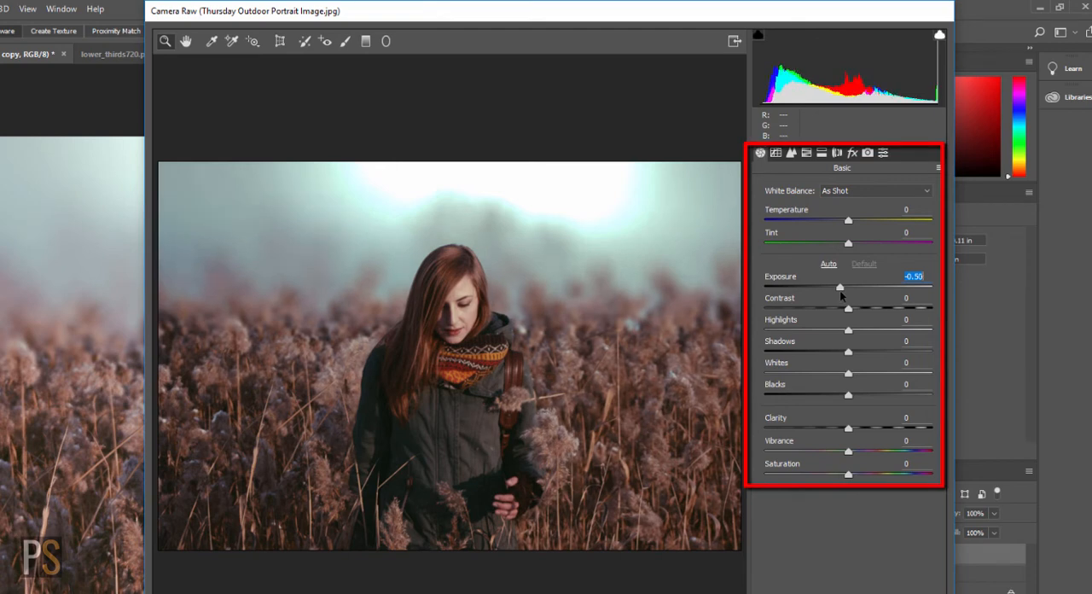
key(Down)
key(Up)
Step: Set the Camera Raw Contrast to +9, Highlights to +8, and Whites to +10
drag(848, 307, 858, 314)
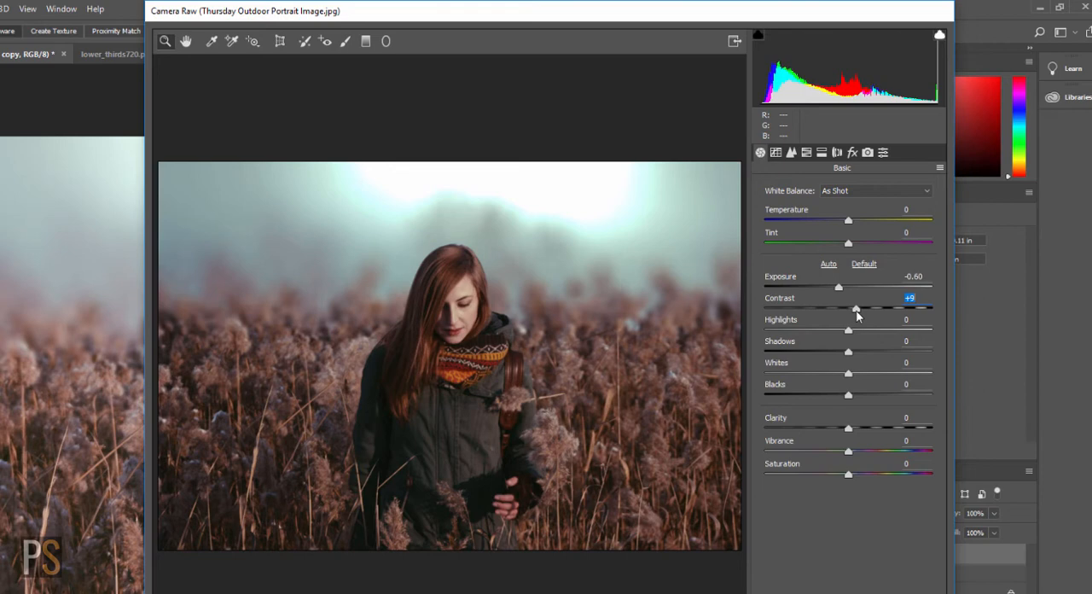
drag(848, 329, 857, 329)
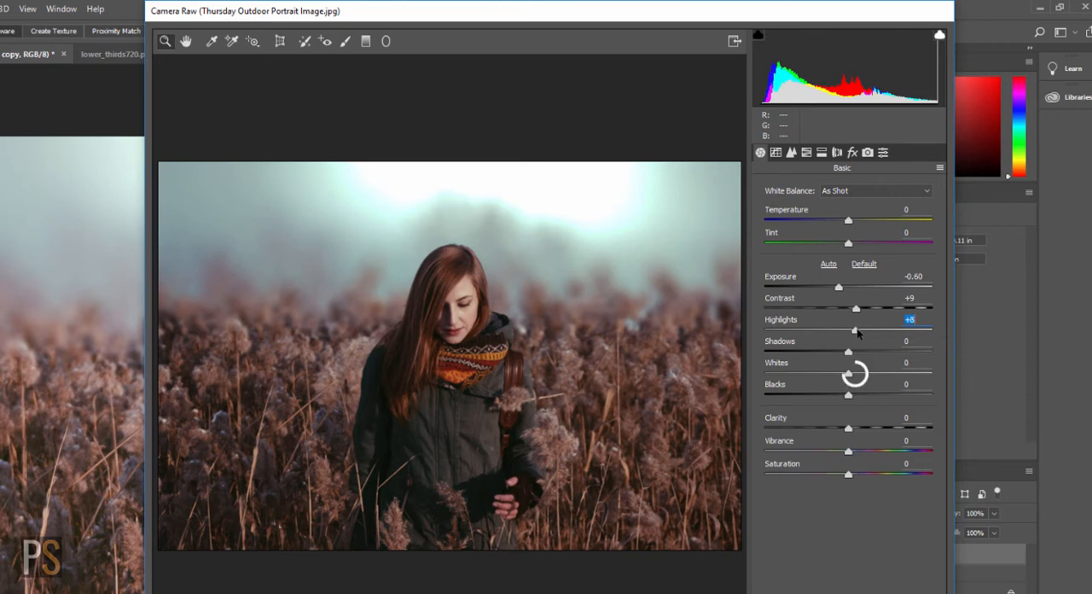
drag(852, 373, 858, 373)
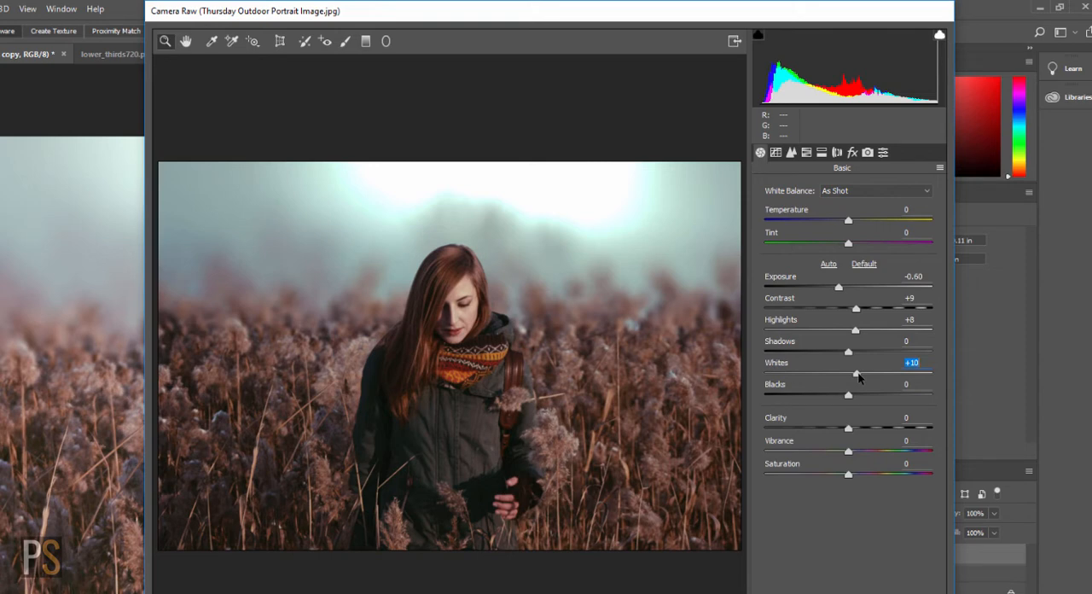
Step: Set Clarity to +17 and Vibrance to +16, apply the Camera Raw edits, and compare the result with the original photo
mouse_move(857, 427)
mouse_down()
mouse_move(912, 441)
mouse_move(857, 442)
mouse_move(907, 453)
mouse_move(860, 444)
mouse_up()
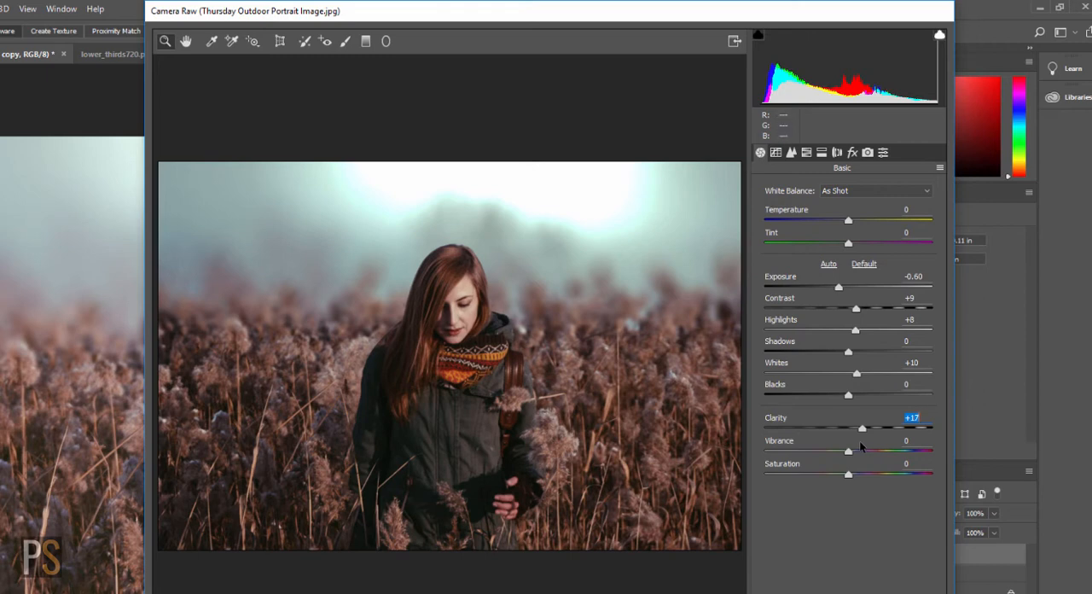
mouse_move(848, 450)
mouse_down()
mouse_move(927, 458)
mouse_move(830, 461)
mouse_move(863, 465)
mouse_up()
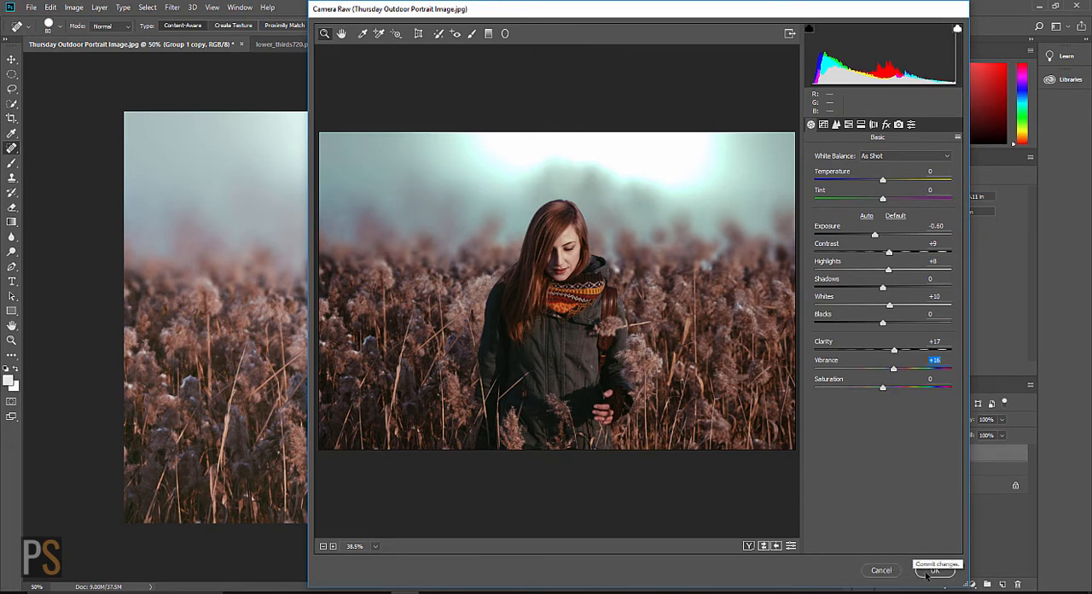
click(934, 570)
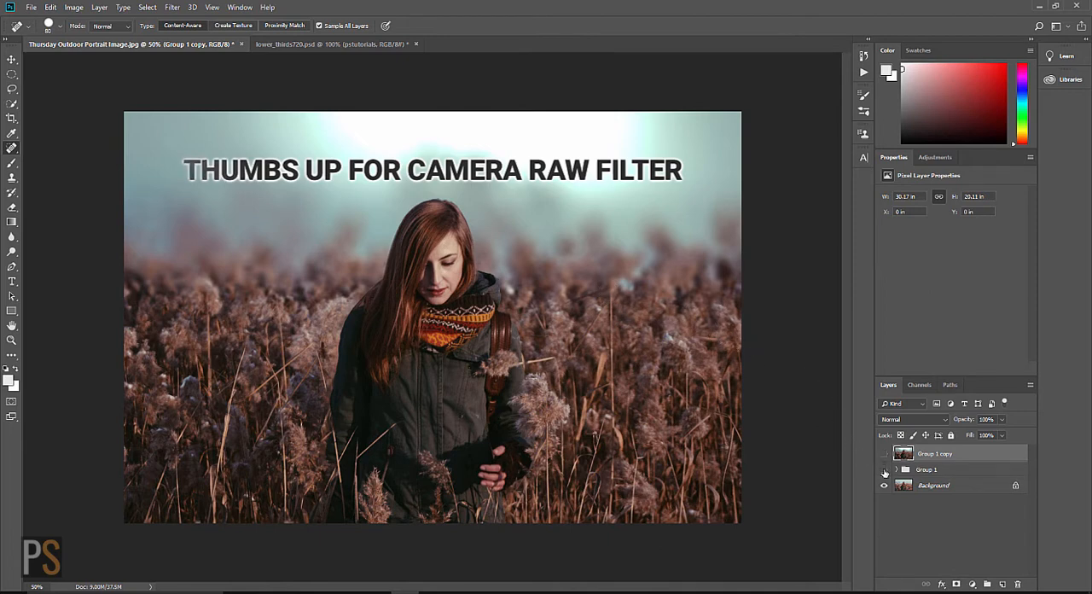
click(884, 453)
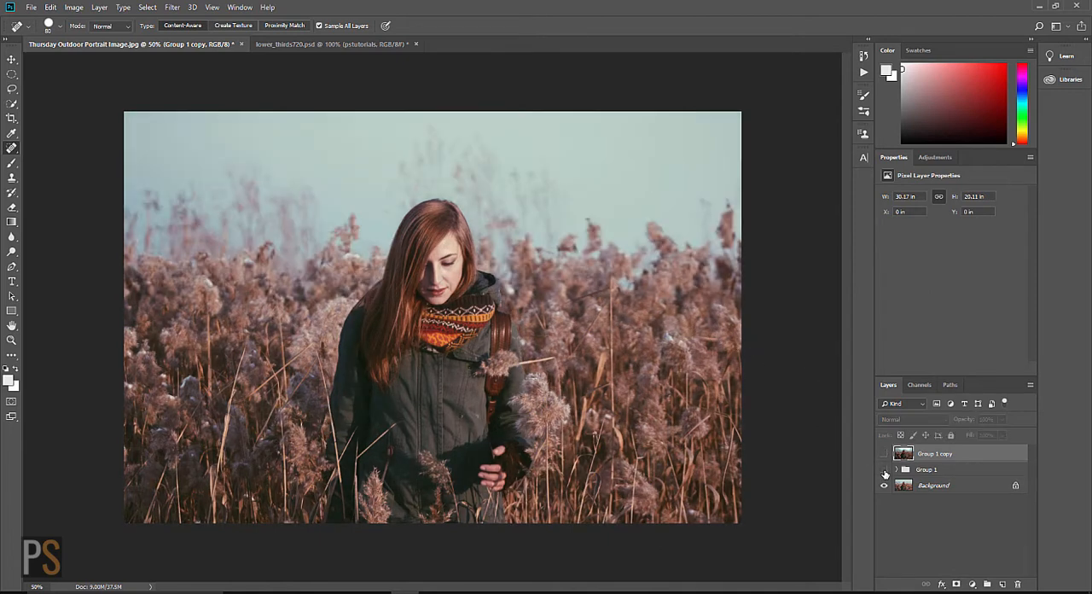
drag(884, 472, 885, 453)
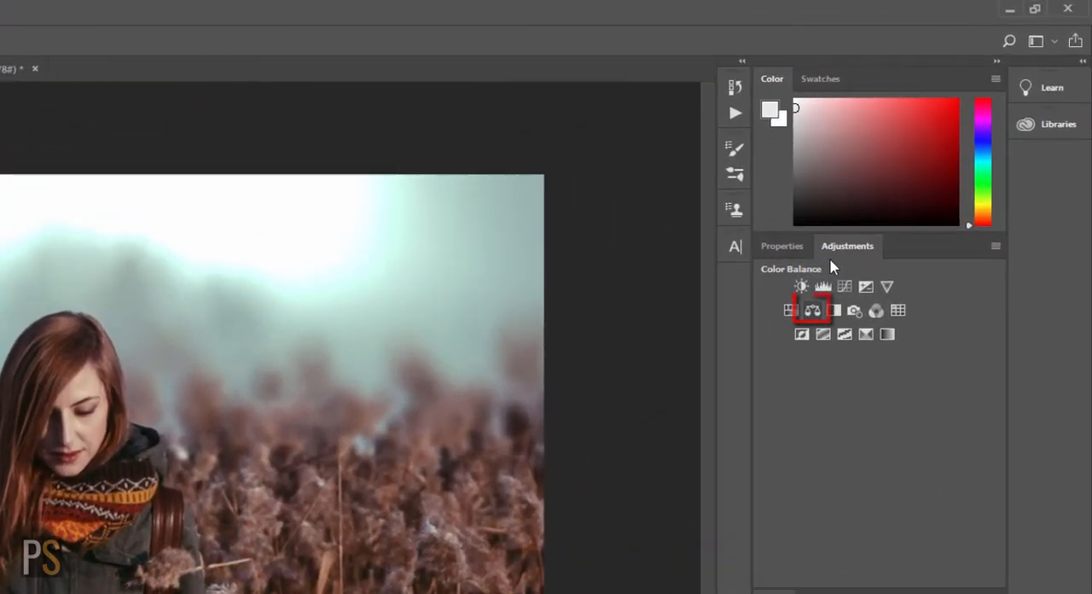
Step: Add a Color Balance adjustment and set its Shadows to Cyan–Red -24, Magenta–Green -8, and Yellow–Blue -1
click(812, 312)
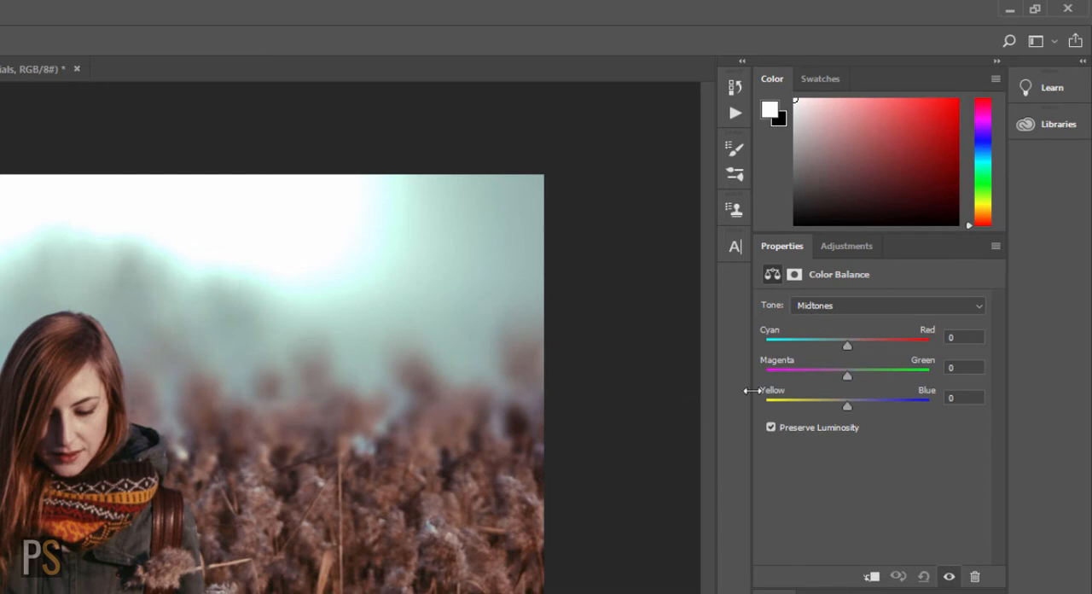
click(979, 306)
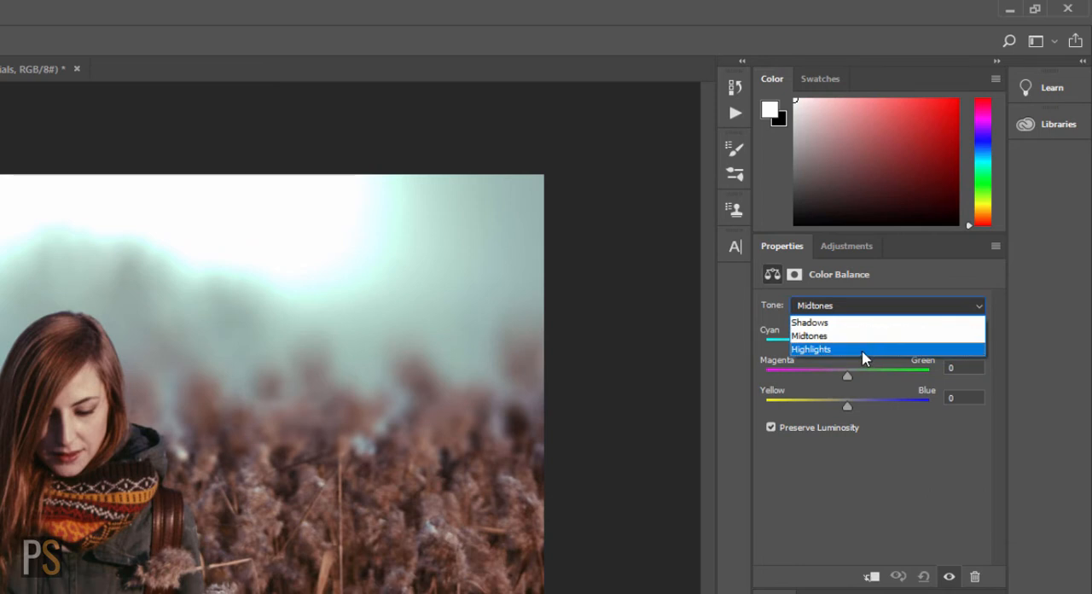
click(861, 323)
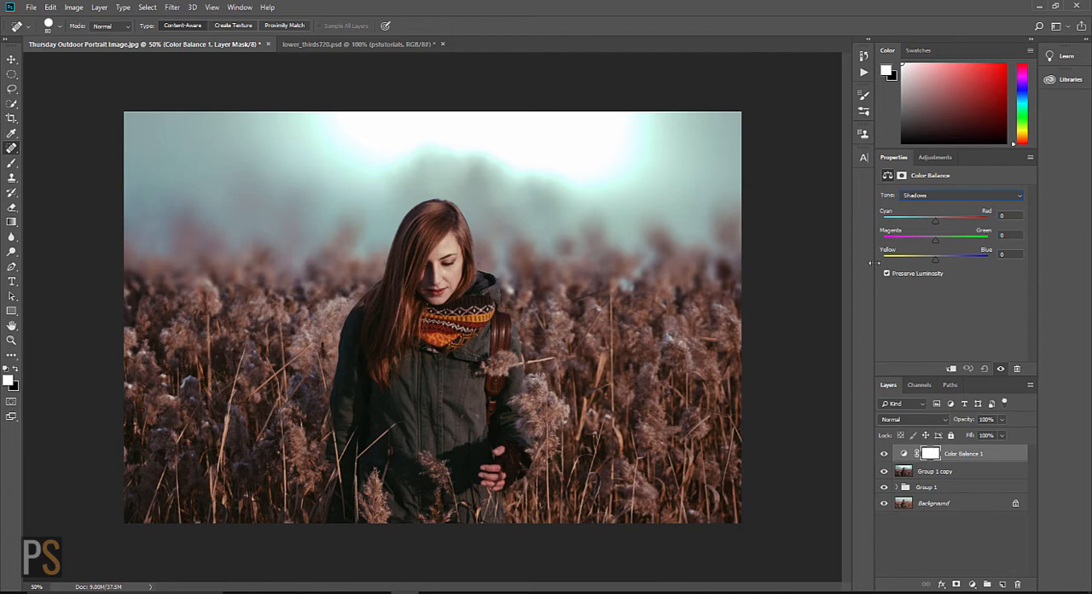
drag(935, 220, 929, 242)
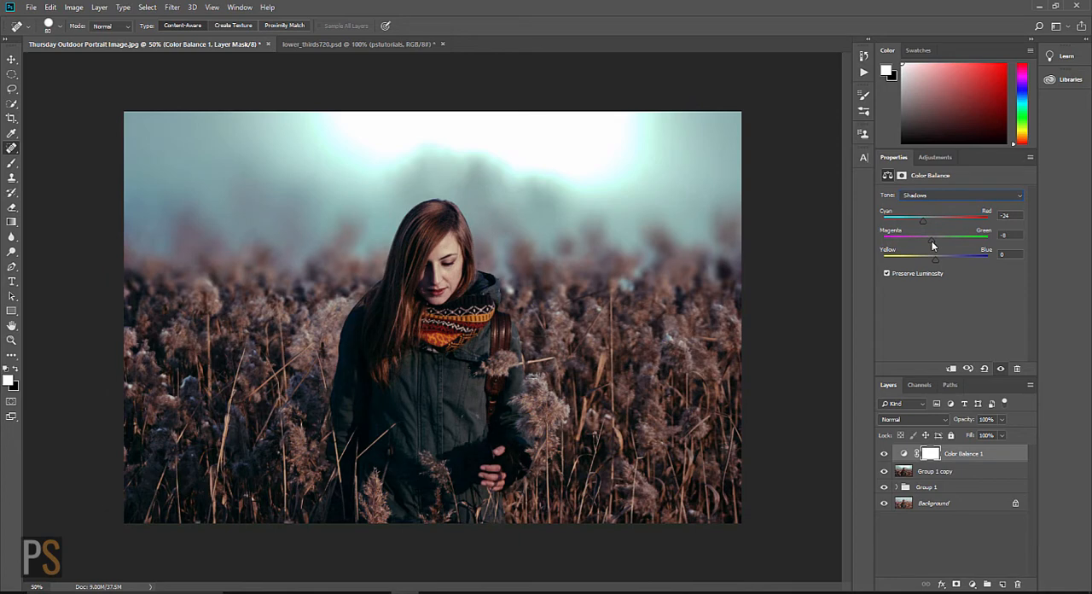
click(934, 260)
drag(936, 261, 937, 262)
Step: Shift the Color Balance Midtones slightly toward cyan, and set Magenta–Green to +4 and Yellow–Blue to +7
click(1018, 198)
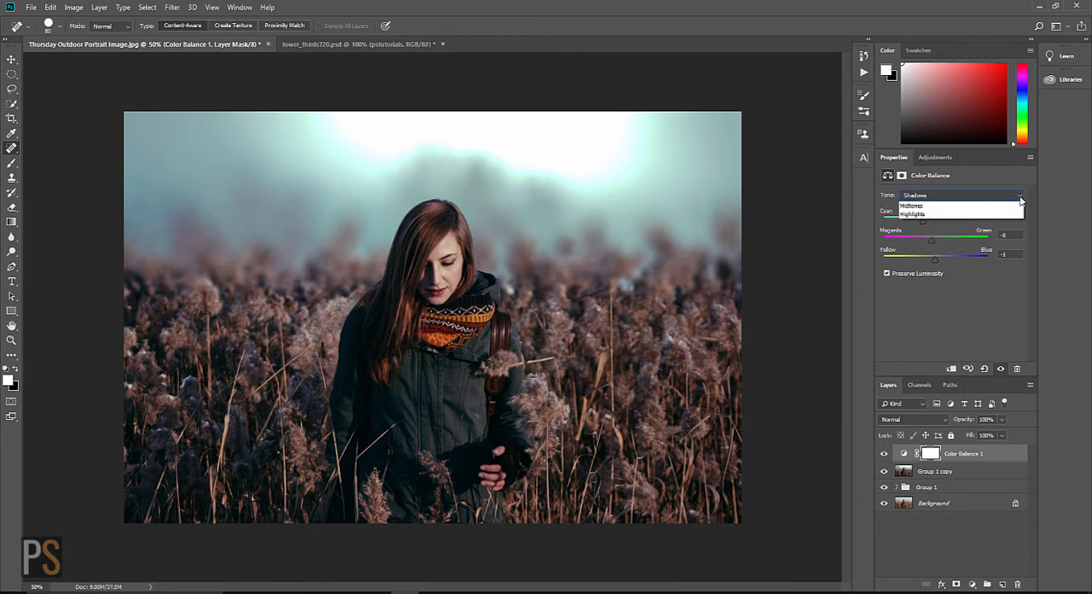
click(994, 215)
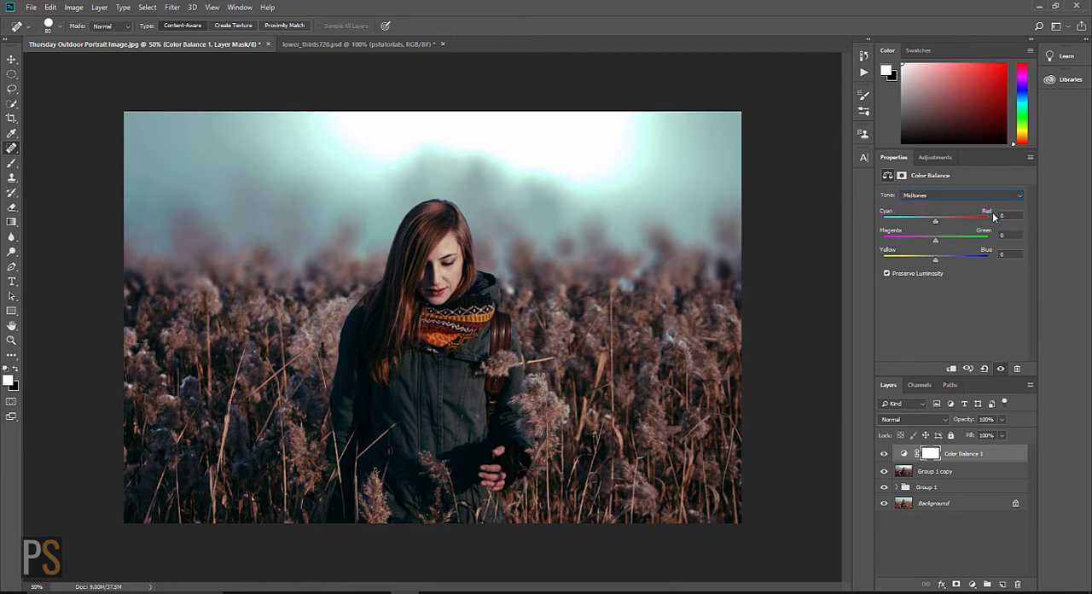
drag(935, 221, 930, 229)
drag(930, 228, 931, 229)
mouse_move(935, 240)
mouse_down()
mouse_move(926, 242)
mouse_move(942, 245)
mouse_up()
drag(942, 244, 934, 244)
drag(939, 244, 941, 262)
Step: Set the Color Balance Highlights to Cyan–Red +7, Magenta–Green -2, and Yellow–Blue -3
click(1020, 196)
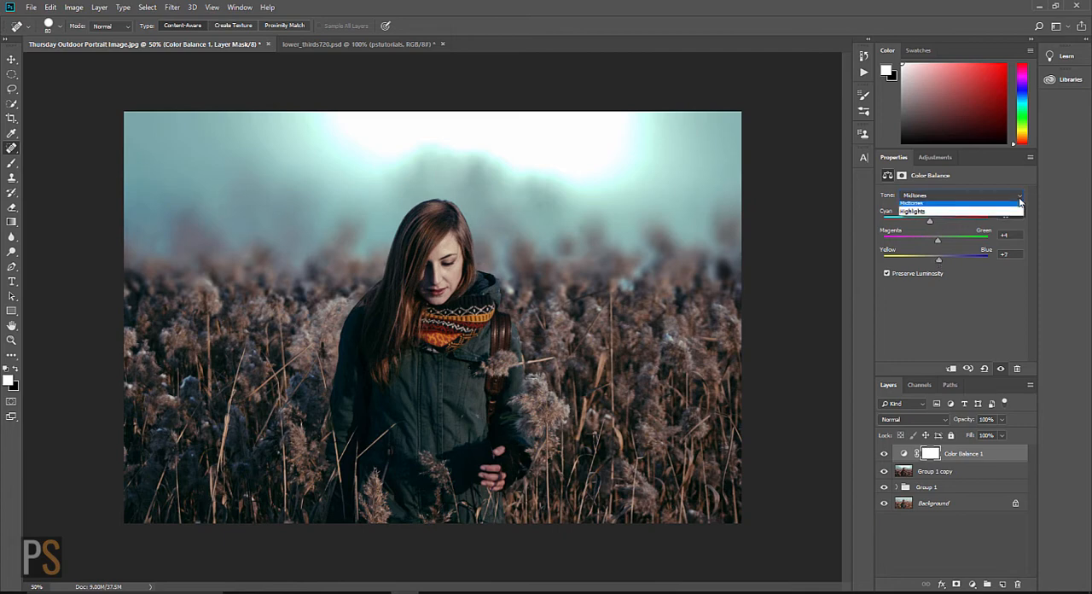
click(982, 222)
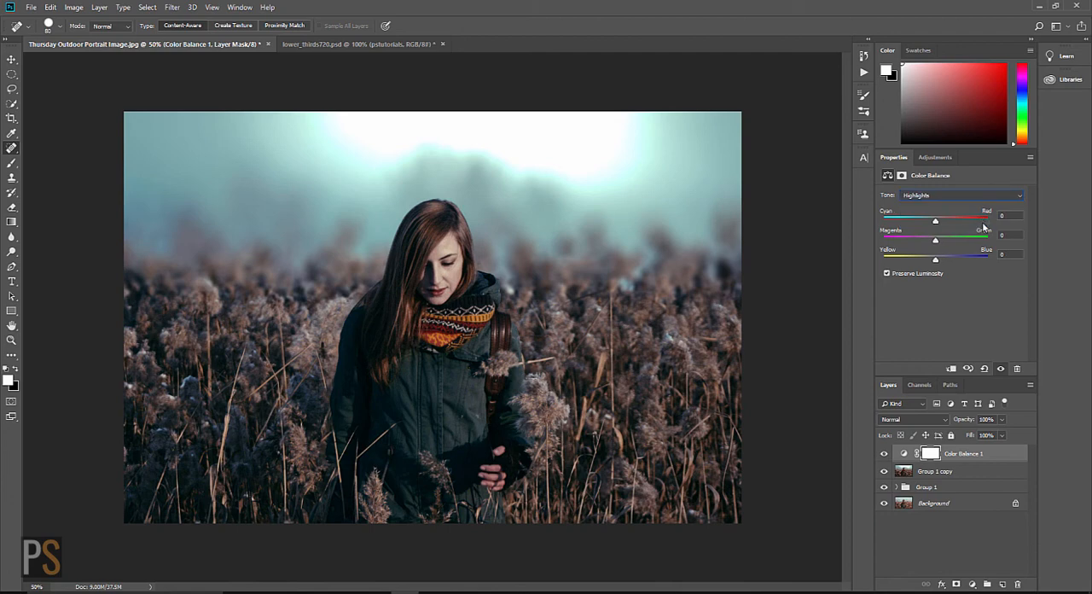
drag(936, 222, 942, 225)
drag(938, 224, 935, 262)
drag(934, 262, 936, 262)
mouse_move(935, 246)
mouse_down()
mouse_move(926, 245)
mouse_move(935, 248)
mouse_up()
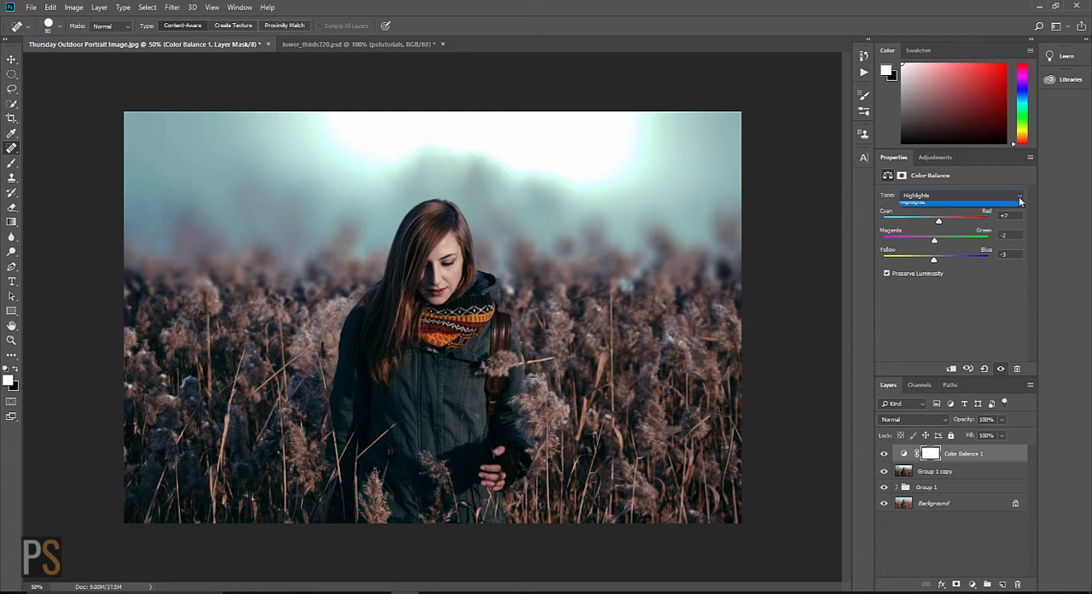
Step: Return to the Color Balance Shadows and set Cyan–Red to -29
click(1019, 197)
click(930, 208)
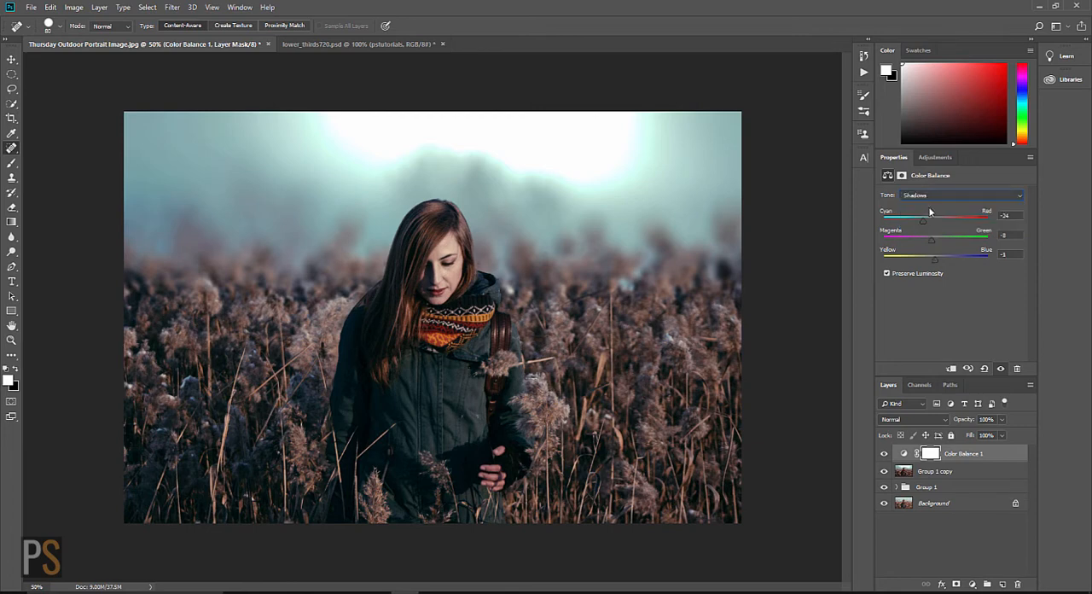
drag(923, 221, 920, 224)
drag(920, 225, 922, 224)
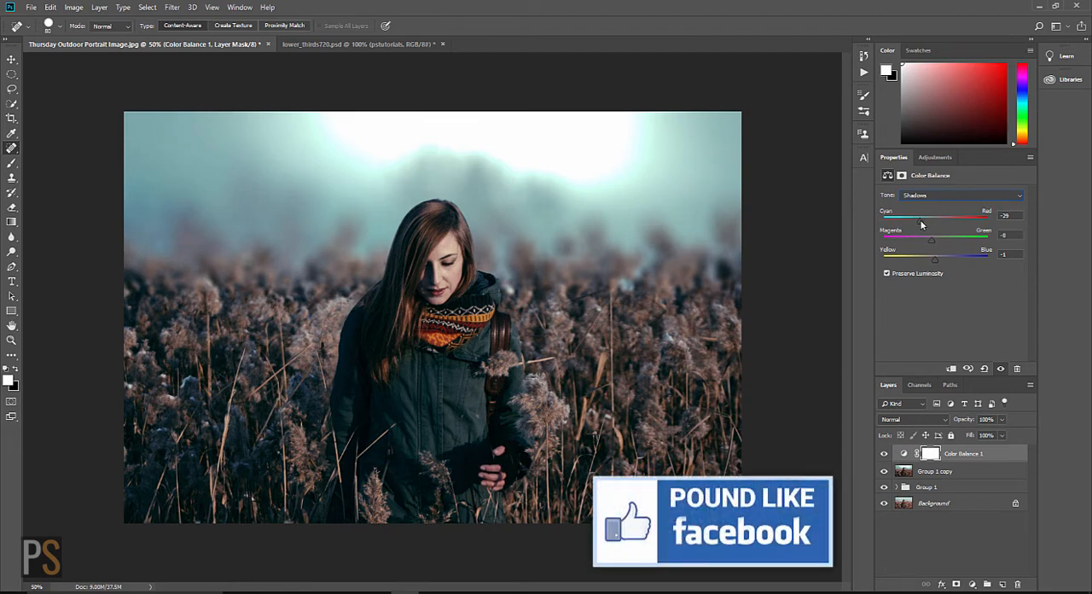
click(1019, 196)
click(973, 286)
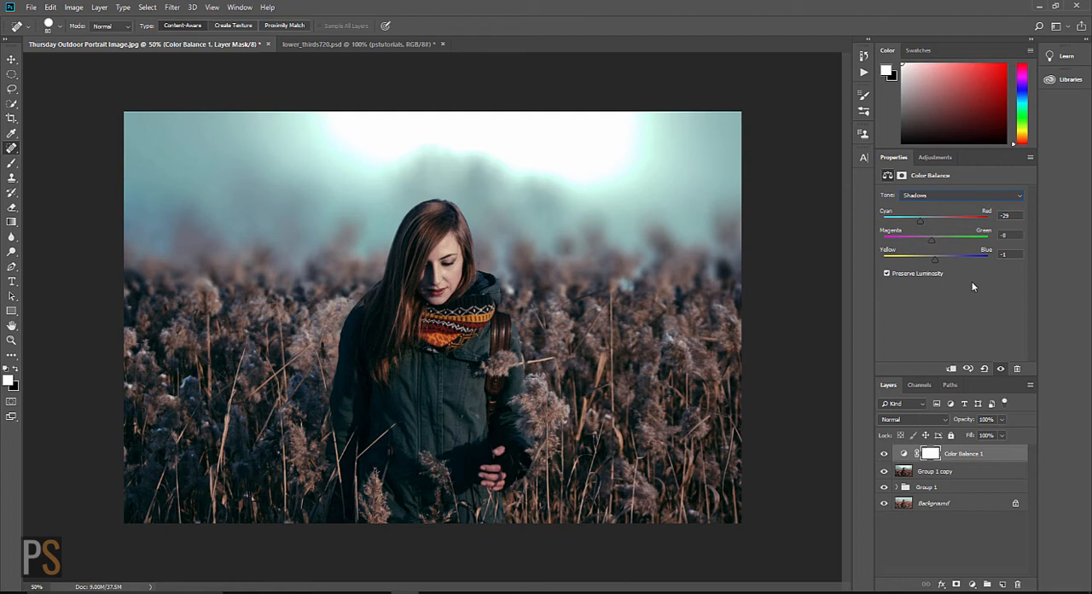
Step: Create a new layer above Color Balance 1 with the default settings and stamp all visible layers onto it
key(ctrl+shift+n)
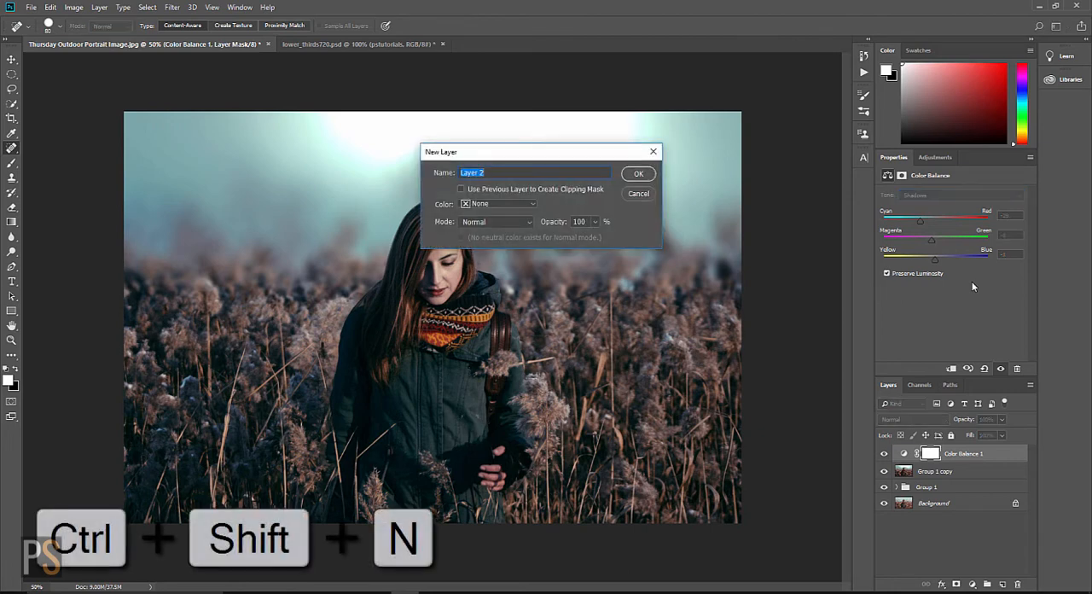
key(Return)
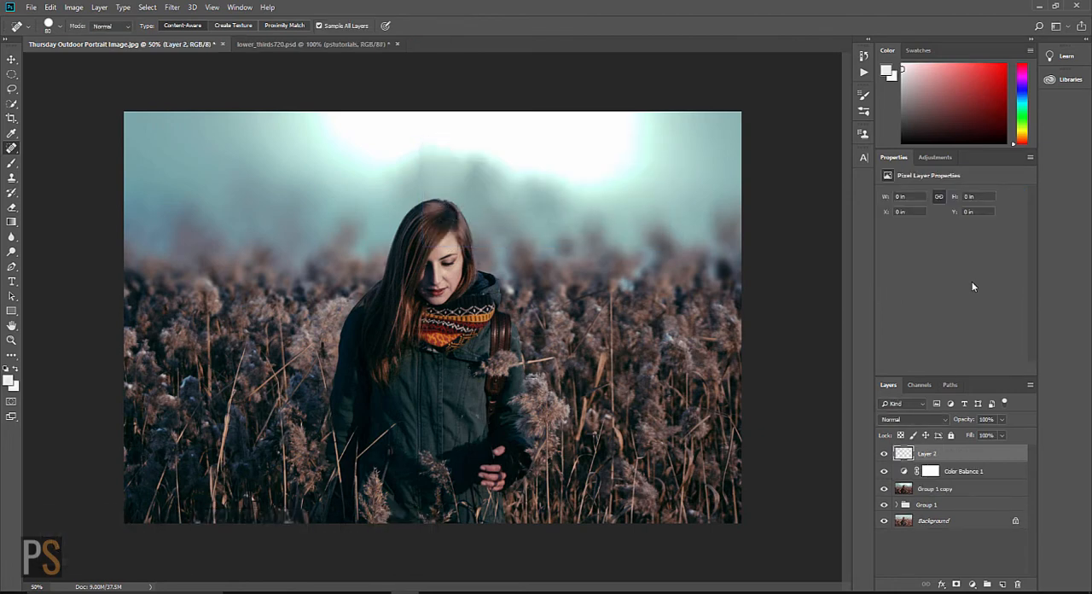
key(ctrl+shift+alt+e)
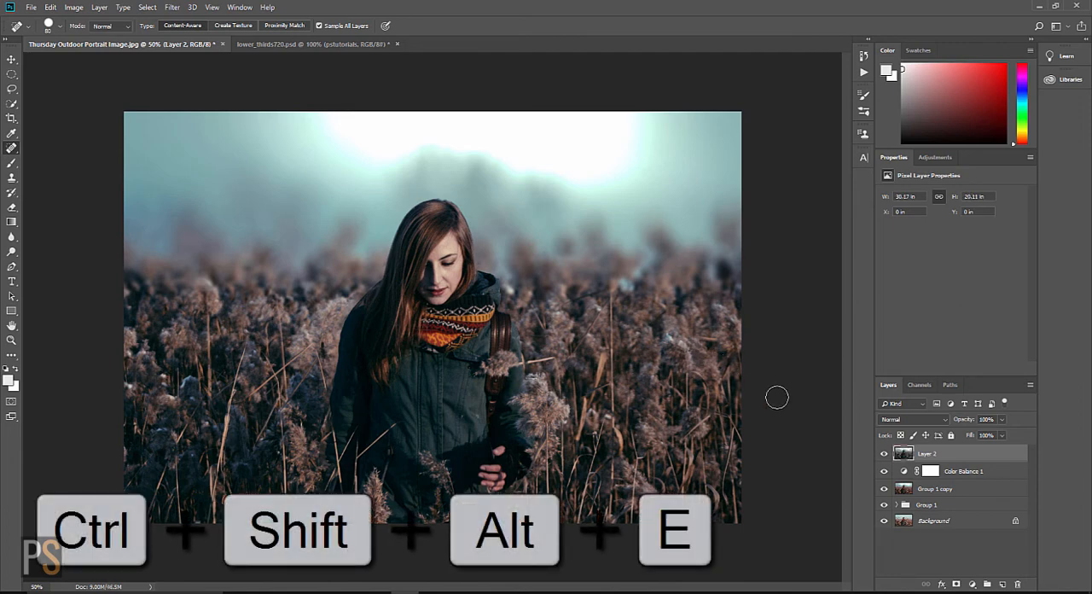
Step: Hide the stamped Layer 2 and offset its content with the Move tool to about X -1.81 in, Y 4.38 in
click(884, 455)
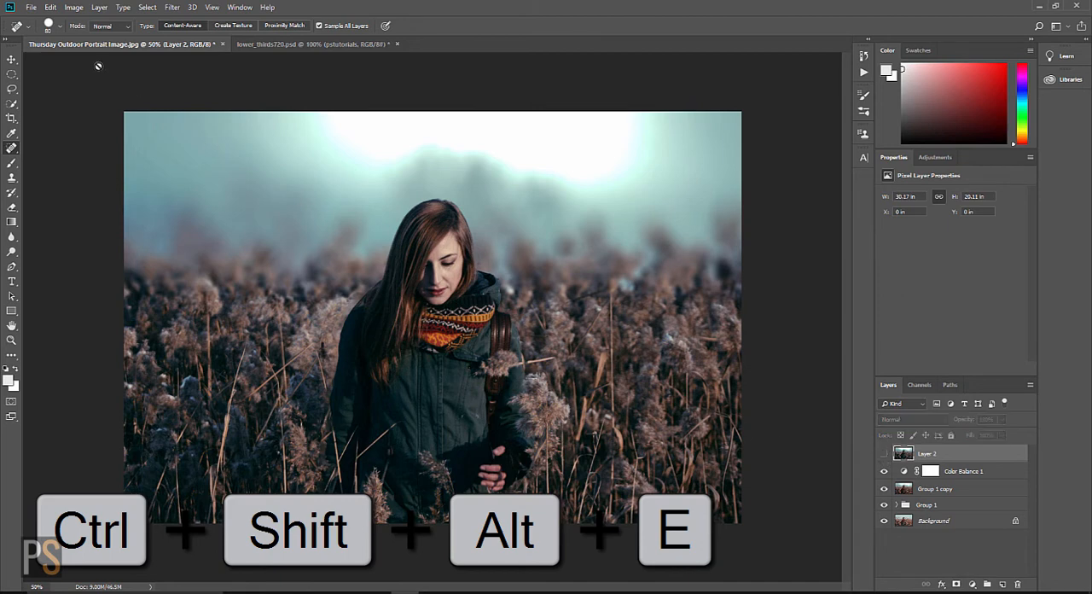
click(12, 58)
mouse_move(536, 290)
mouse_down()
mouse_move(504, 297)
mouse_move(500, 374)
mouse_up()
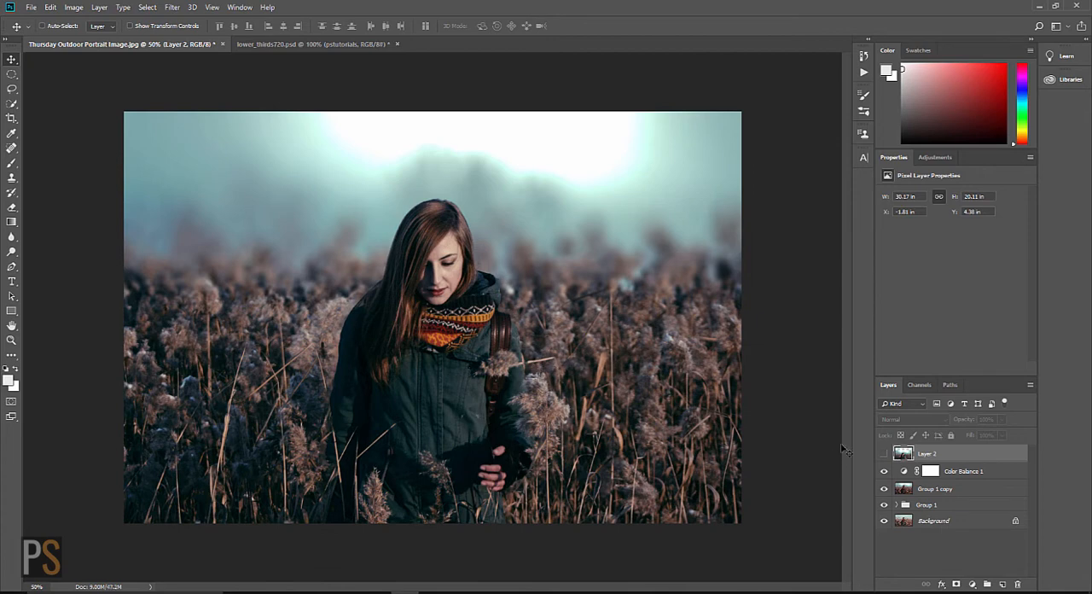
Step: Show the stamped Layer 2 and undo its Move tool offsets
click(884, 453)
drag(621, 385, 632, 328)
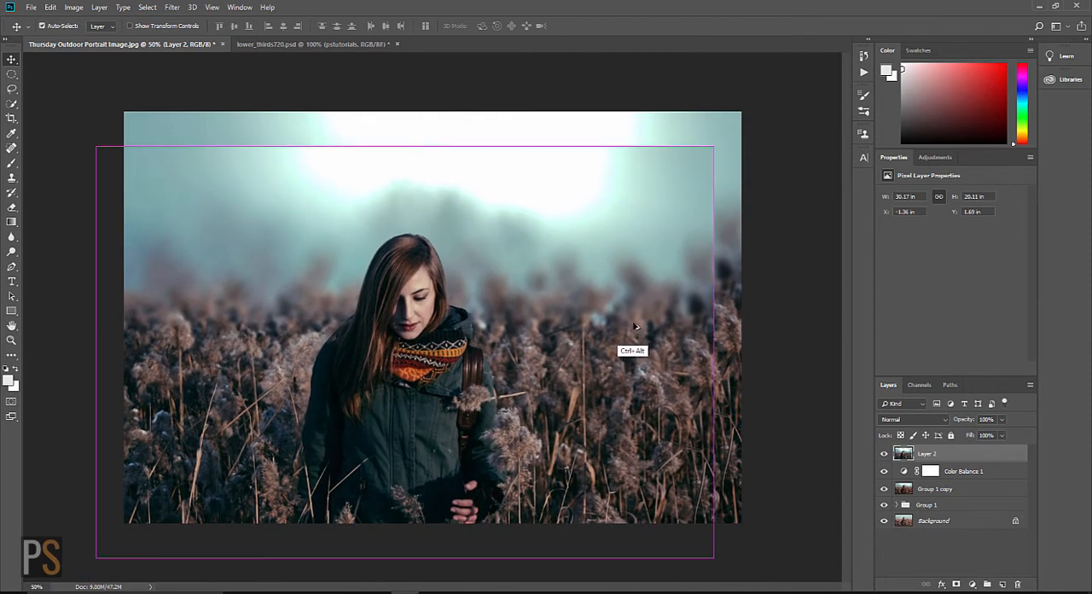
key(ctrl+alt+z)
key(ctrl+alt+z)
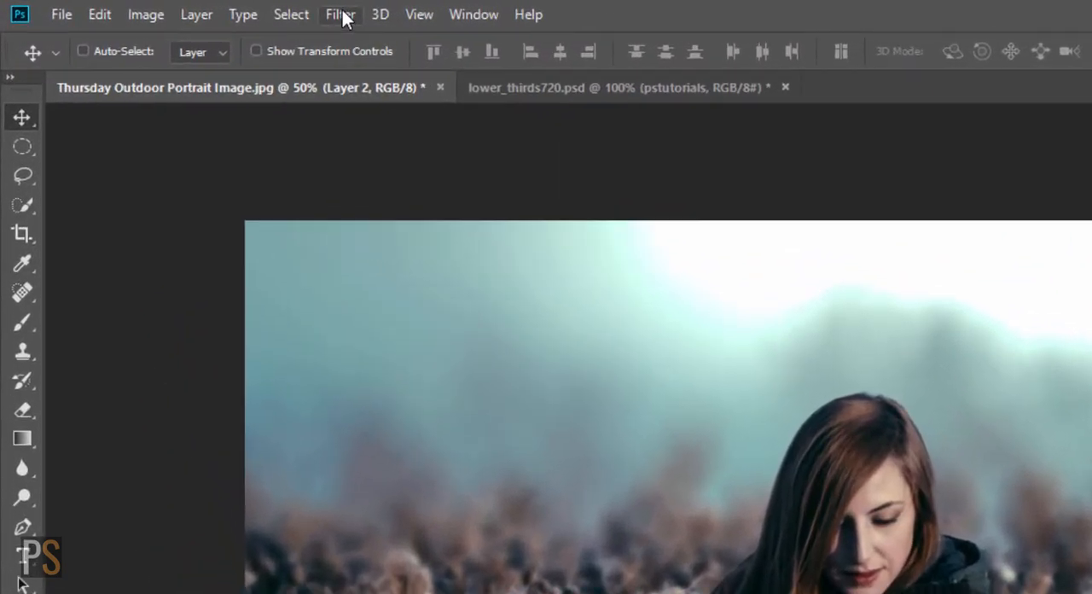
Step: Open Layer 2 in the Camera Raw Filter and draw a tall Radial Filter ellipse around the woman
click(342, 16)
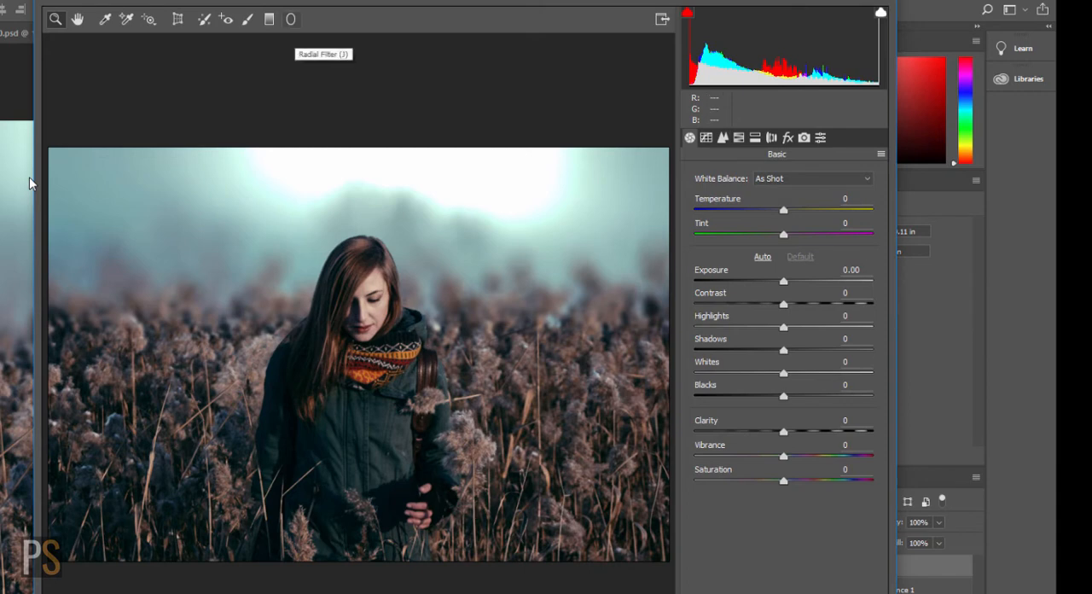
click(291, 19)
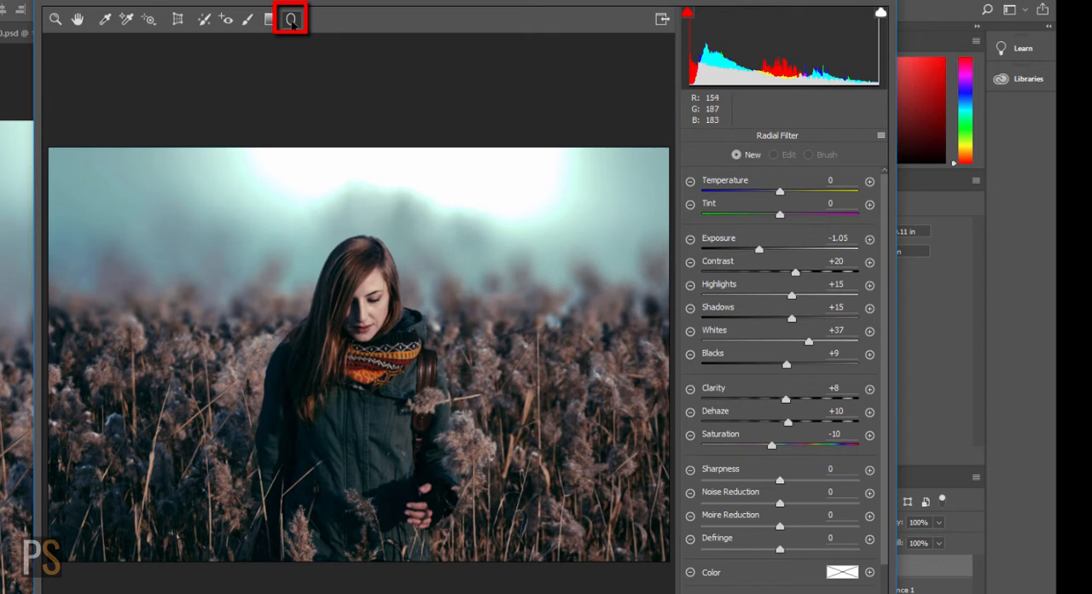
drag(405, 205, 269, 531)
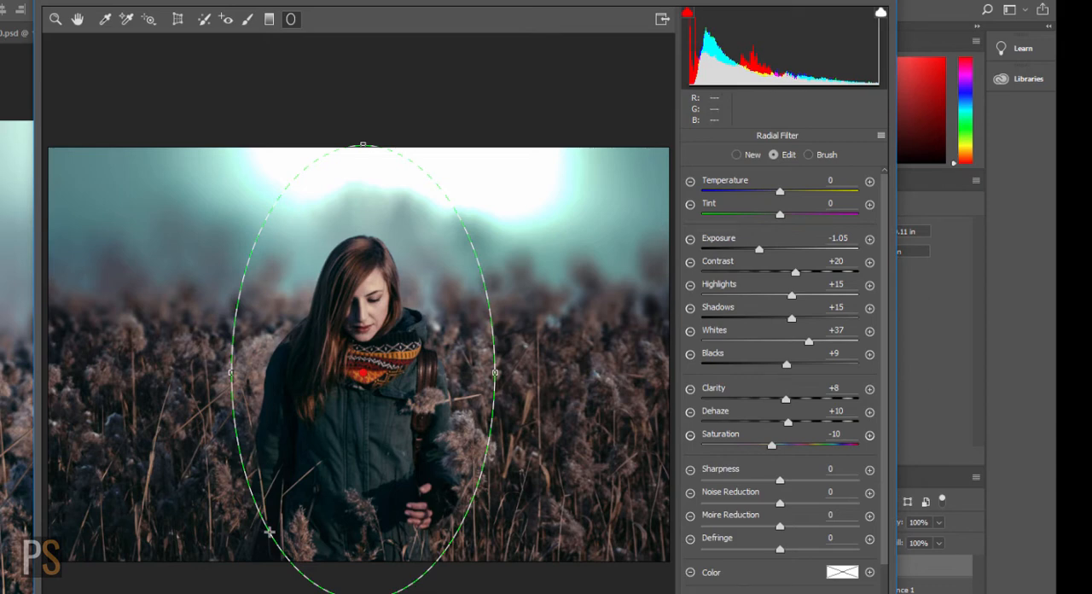
Step: Set the radial filter's Exposure to -1.15, Highlights to +21 and Shadows to +25
mouse_move(759, 248)
mouse_down()
mouse_move(737, 257)
mouse_move(759, 249)
mouse_move(755, 264)
mouse_up()
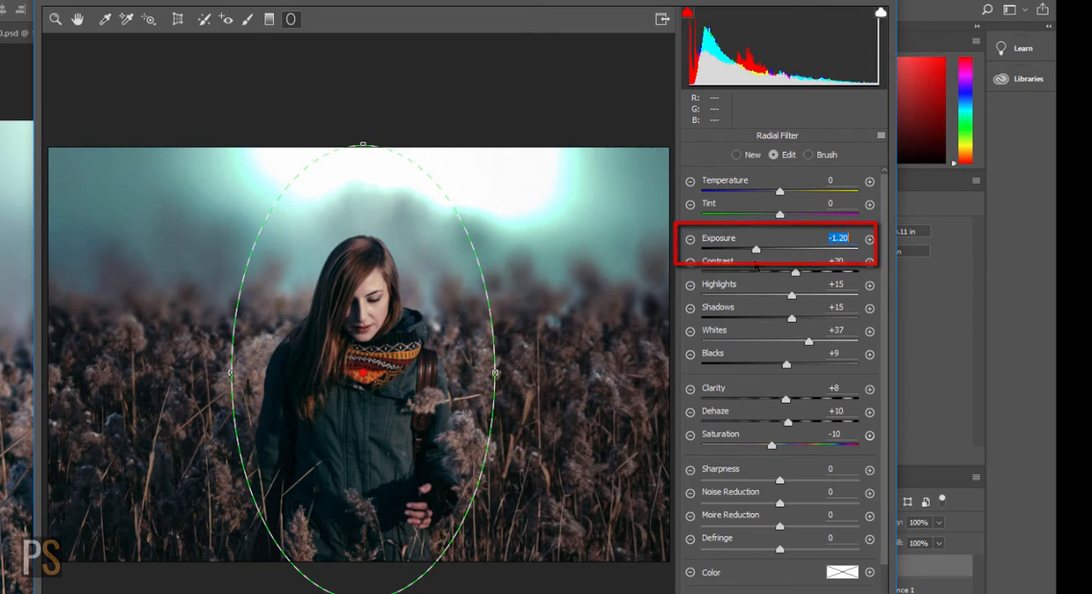
drag(755, 264, 757, 265)
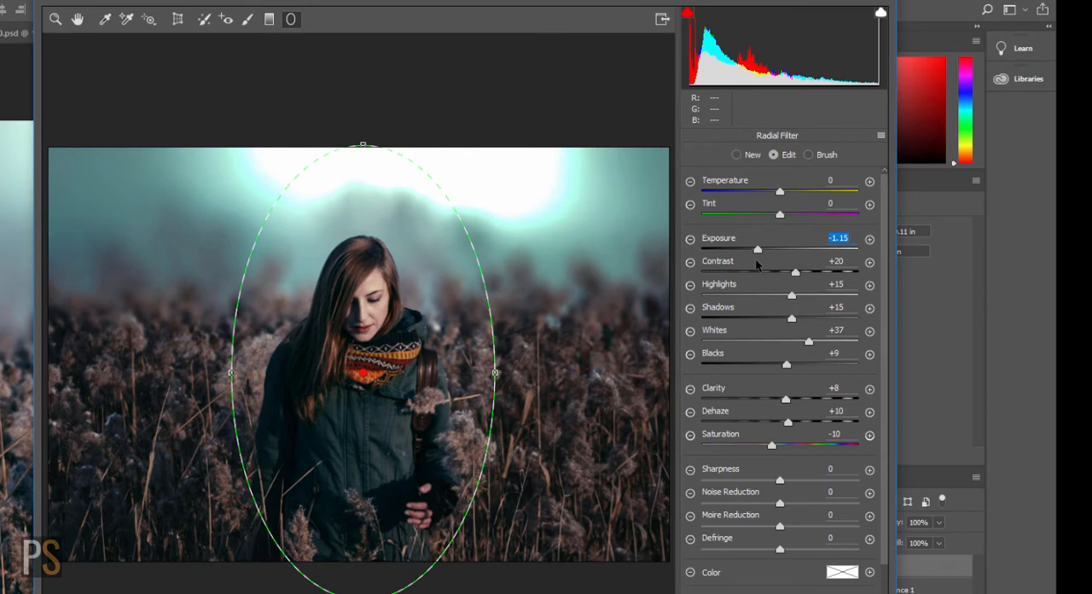
drag(793, 296, 799, 296)
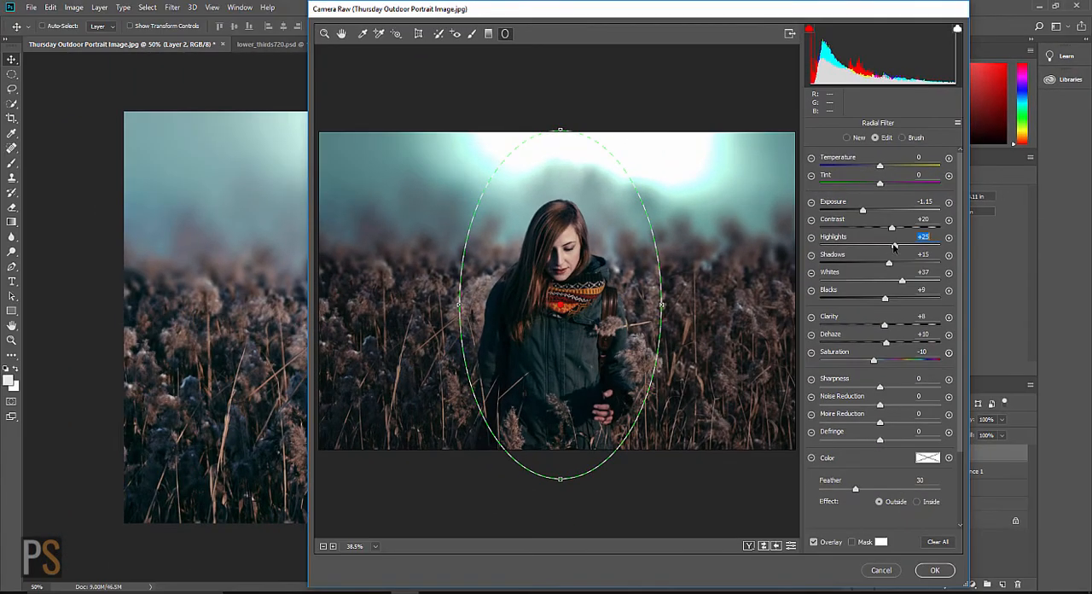
drag(894, 246, 894, 247)
drag(890, 263, 897, 266)
Step: Test the radial filter's Feather from 0 to 30, increase it slightly further, and apply the Camera Raw edits
drag(856, 489, 819, 492)
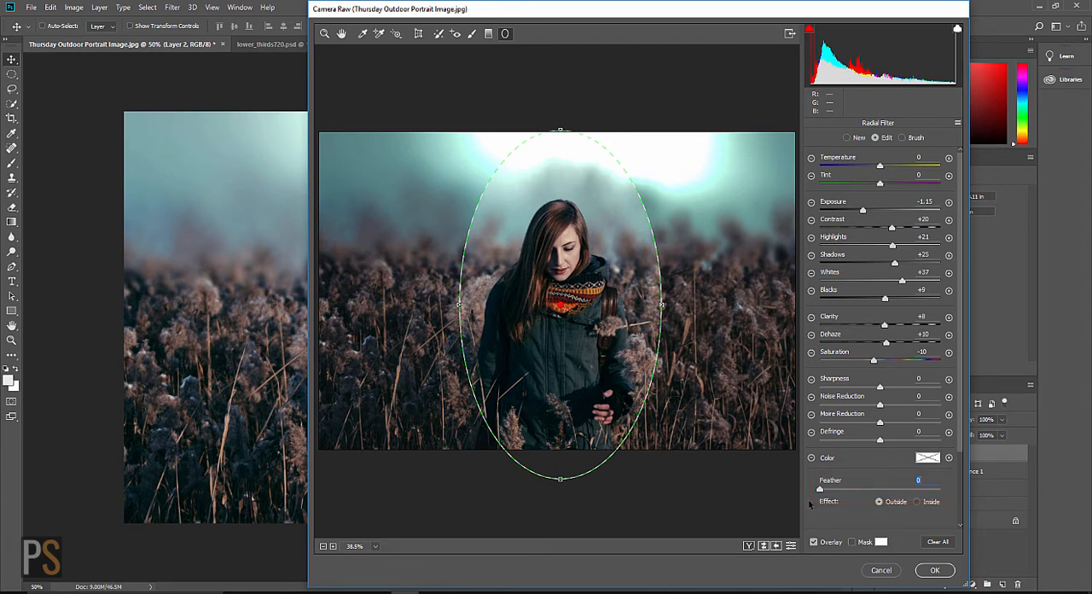
drag(821, 491, 858, 494)
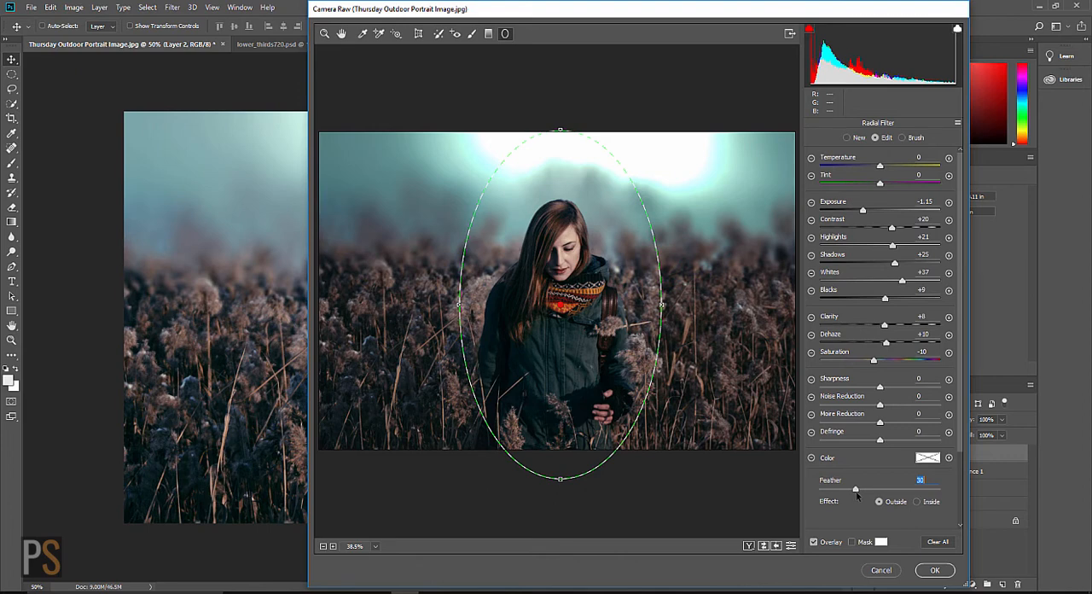
mouse_move(858, 495)
mouse_down()
mouse_move(877, 500)
mouse_move(866, 501)
mouse_up()
click(936, 570)
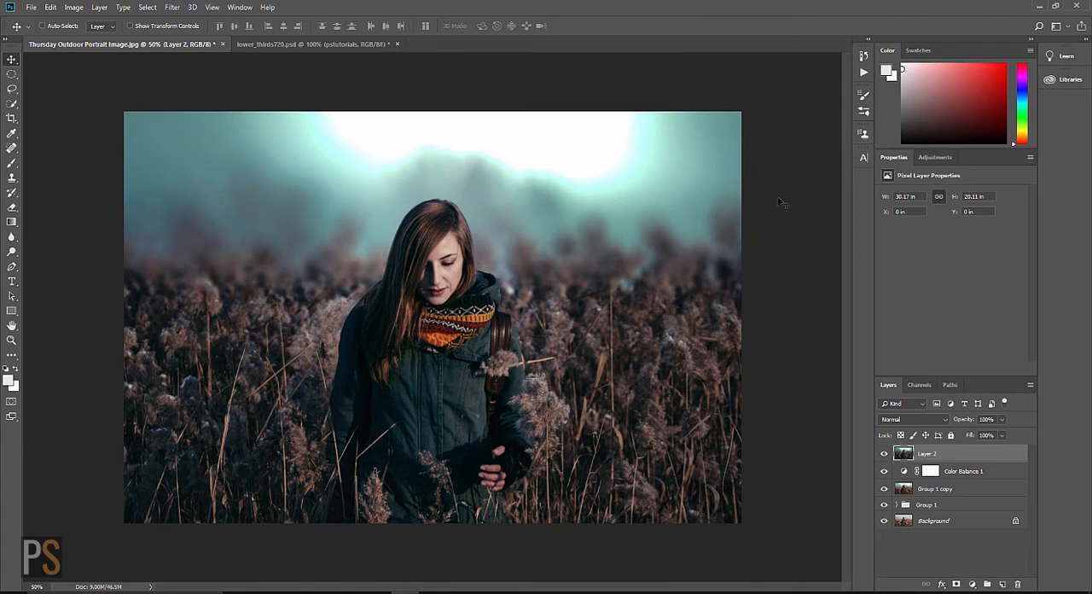
Step: Add an Exposure adjustment layer above Layer 2 and set its Exposure to +0.11
click(938, 158)
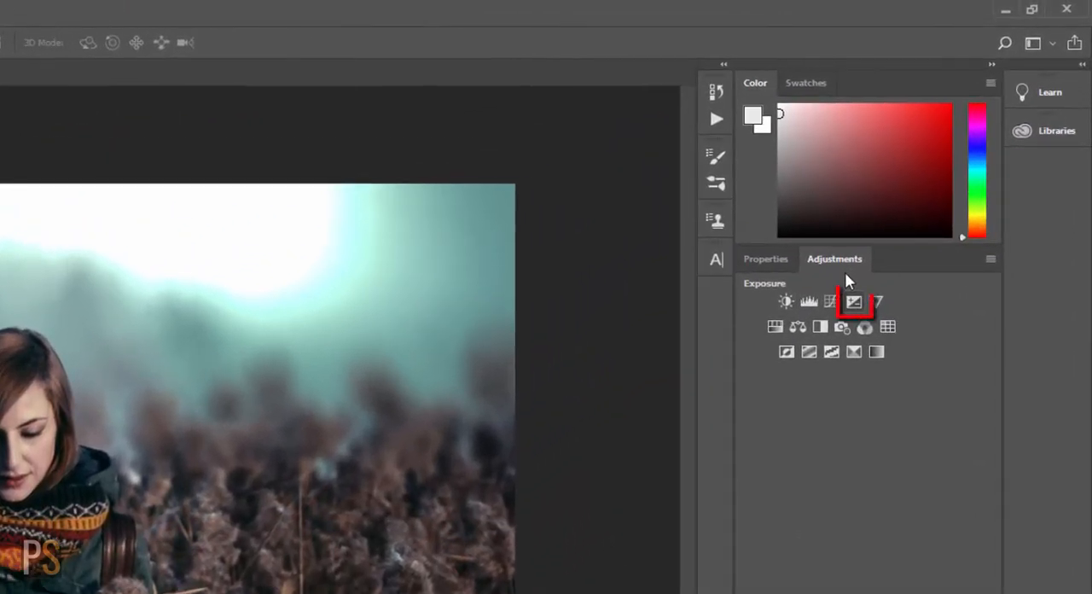
click(853, 300)
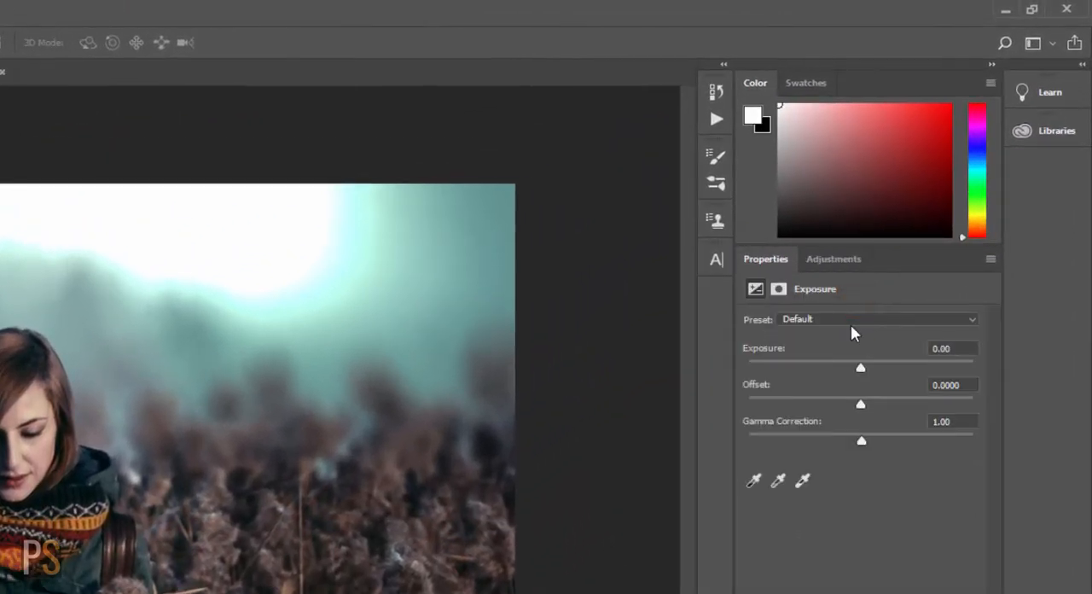
drag(860, 367, 872, 368)
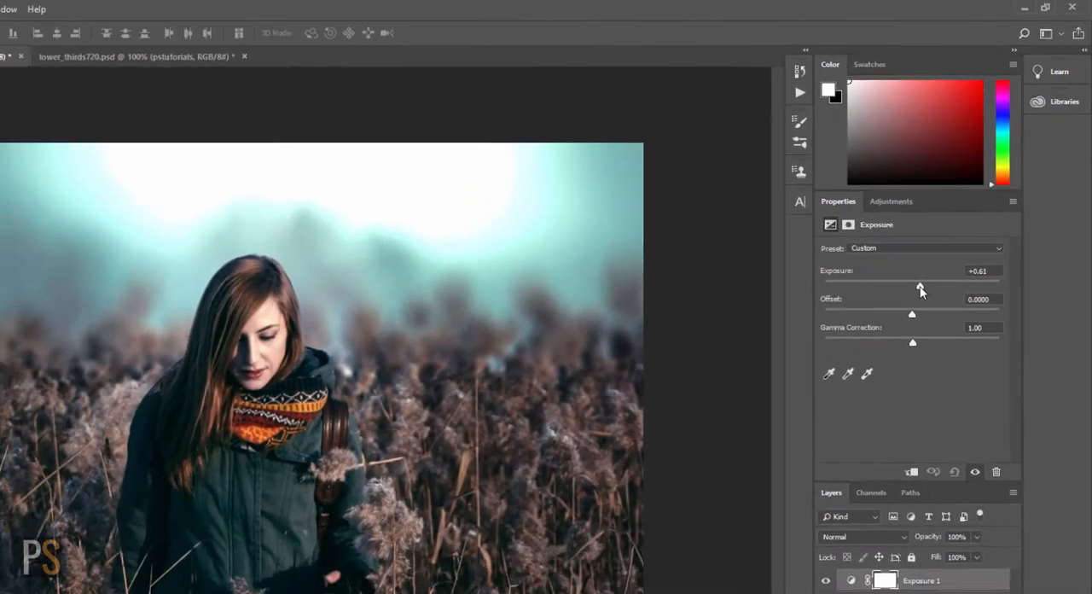
drag(921, 288, 916, 289)
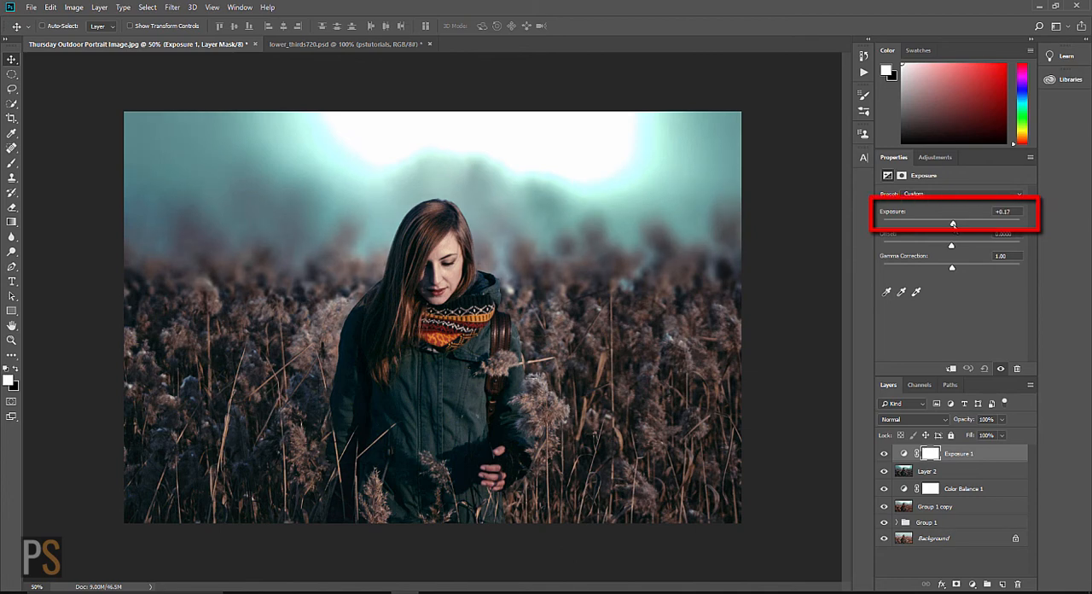
drag(954, 224, 953, 225)
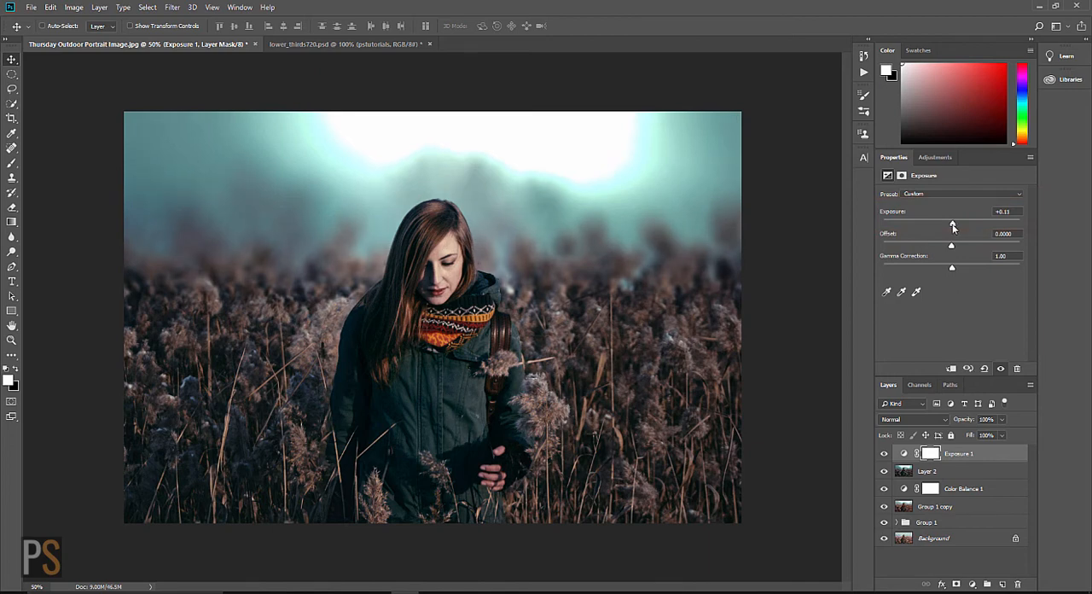
Step: Compare the image with the Exposure 1 layer off and on, and raise its Exposure to +0.33
click(885, 455)
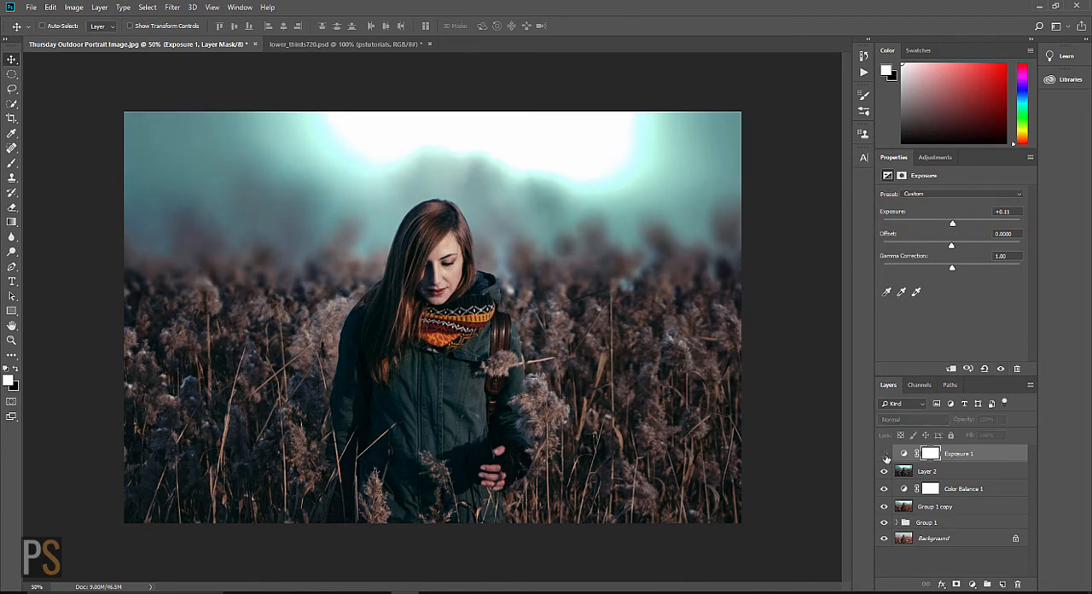
click(886, 455)
click(885, 455)
click(885, 455)
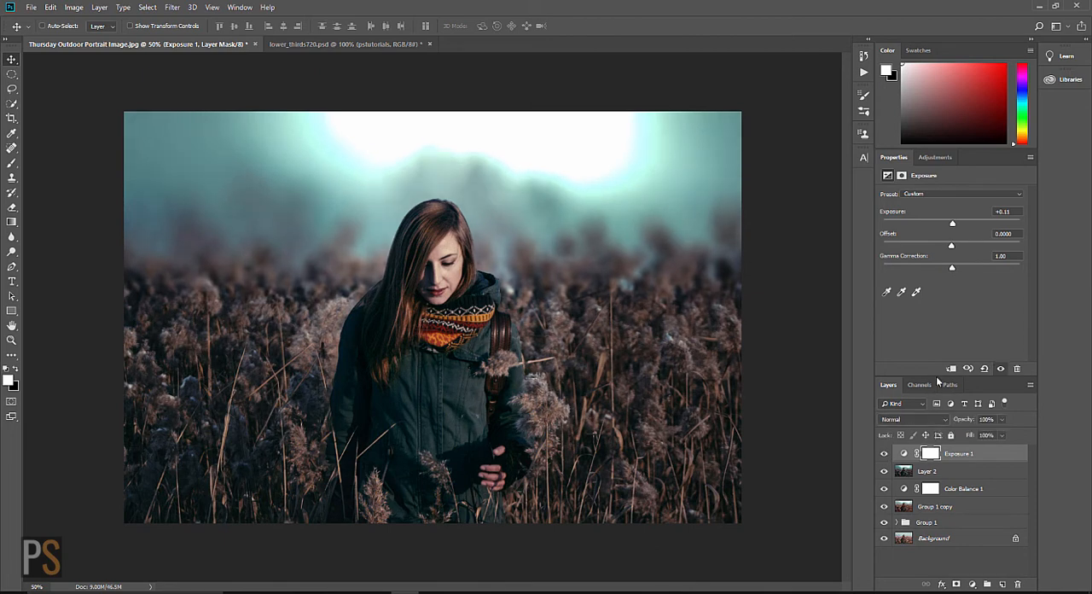
drag(953, 224, 956, 229)
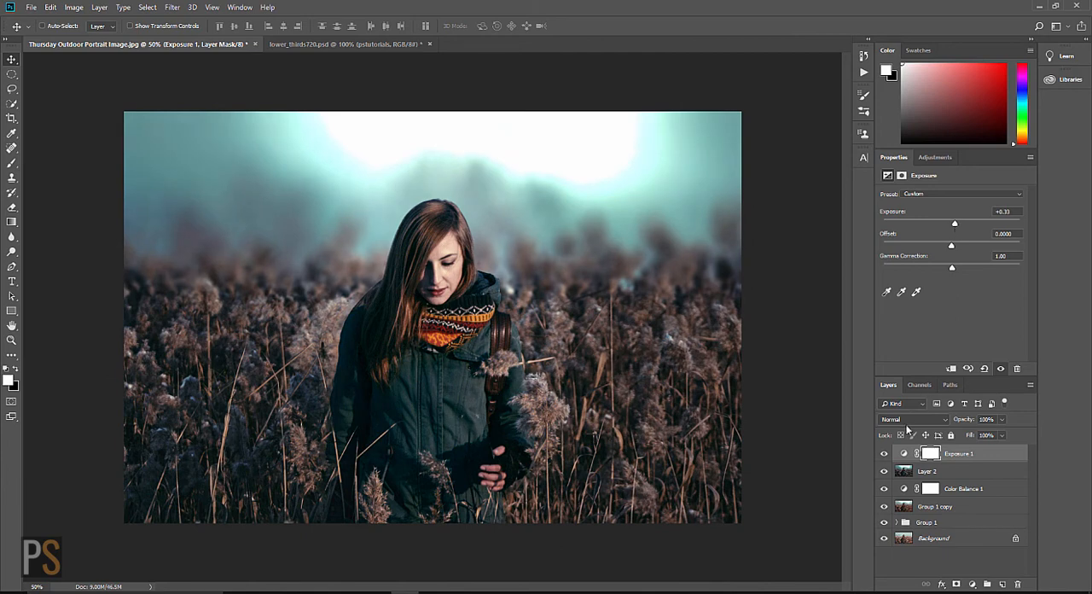
click(885, 454)
click(885, 454)
Step: Add a Curves adjustment layer above Exposure 1 and undo a trial midtone lift on its RGB curve
click(944, 158)
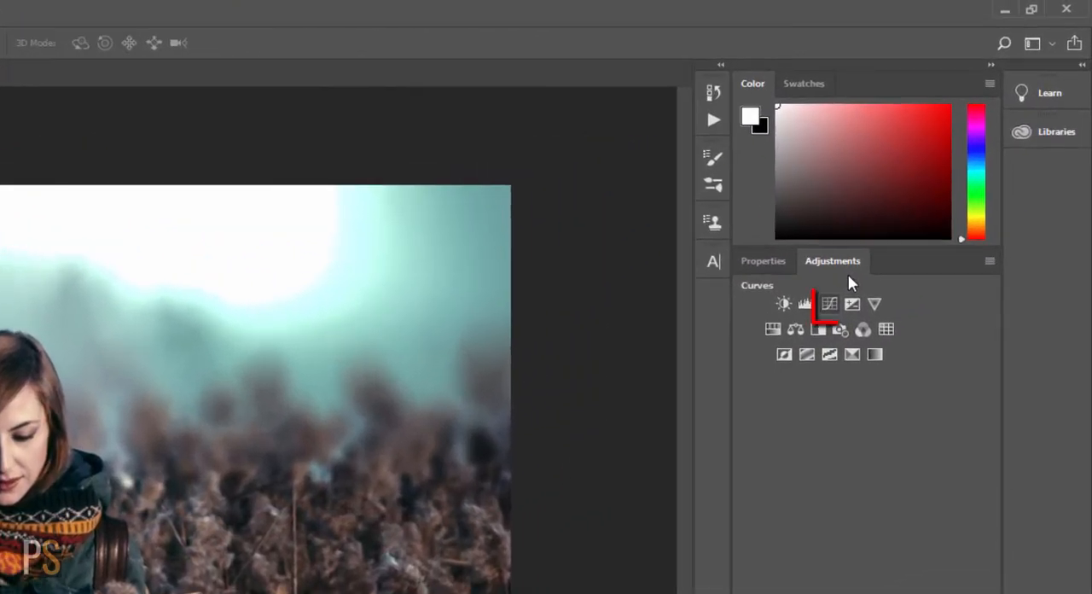
click(830, 304)
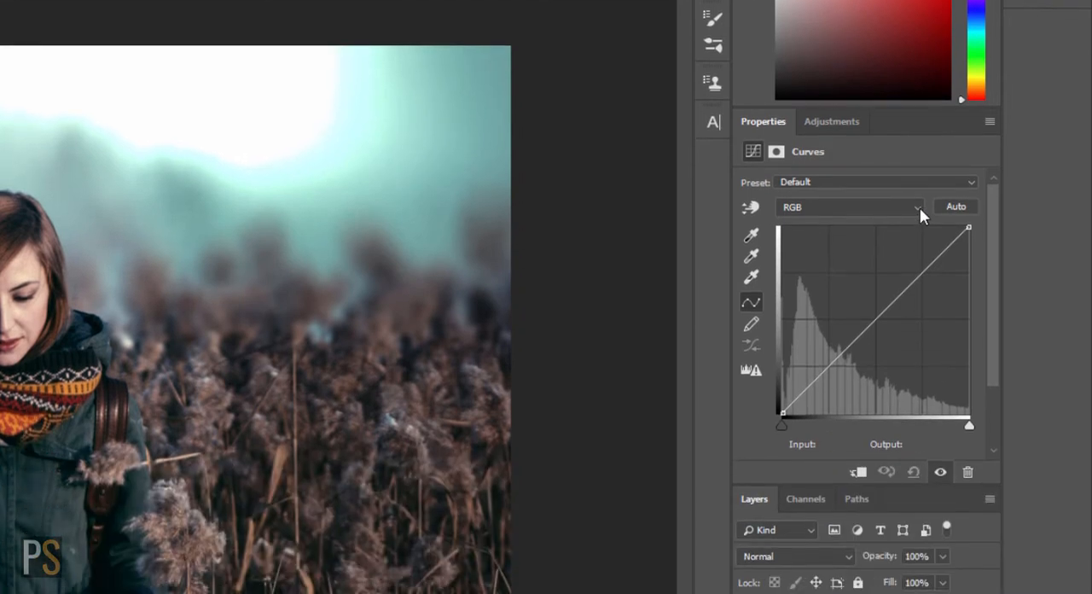
click(919, 207)
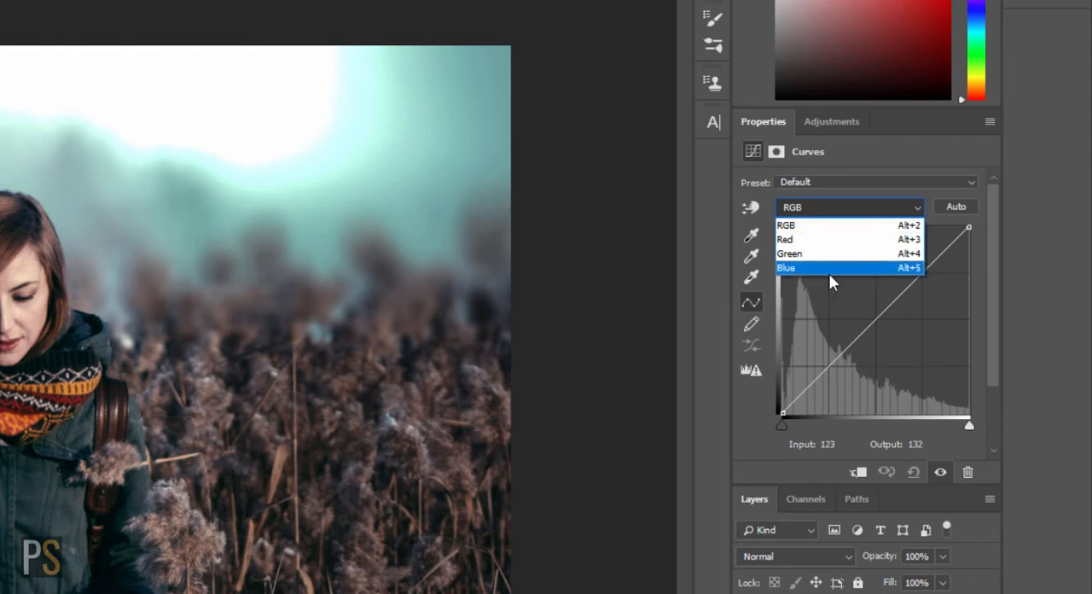
click(827, 227)
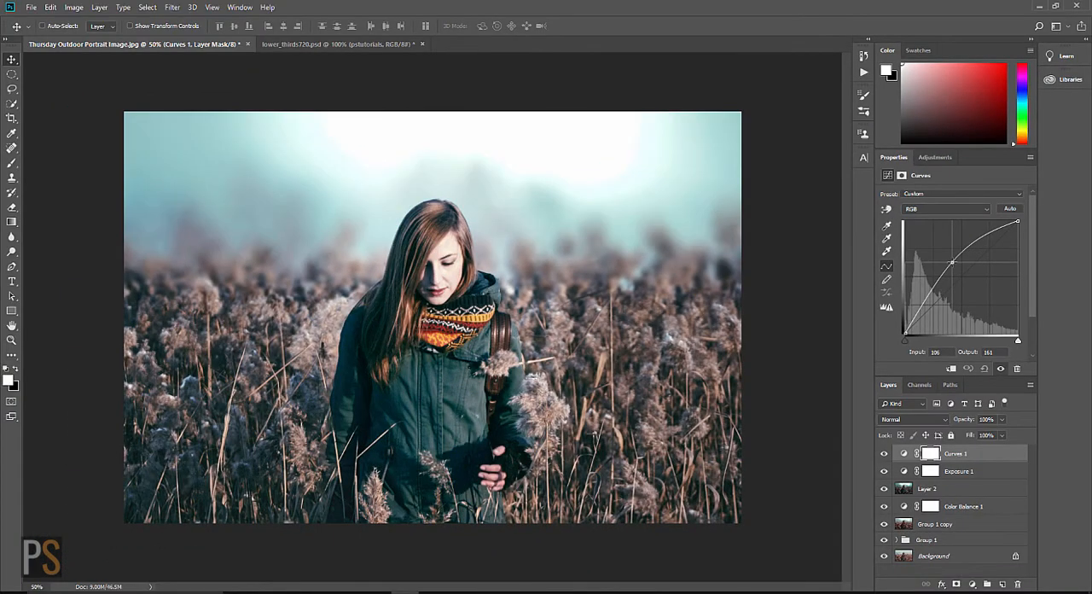
drag(953, 263, 954, 265)
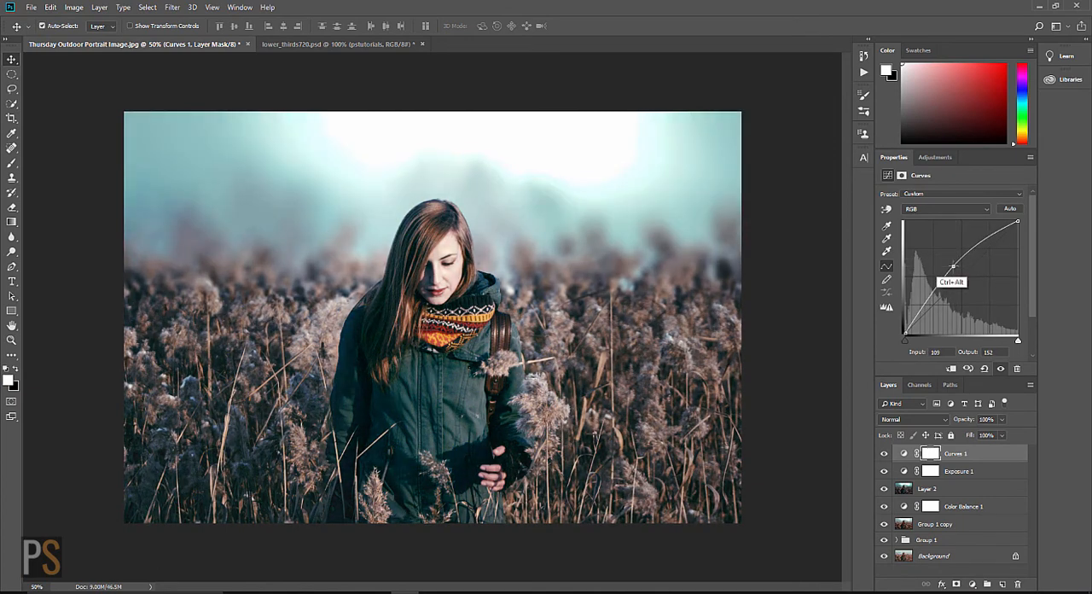
key(ctrl+z)
Step: Raise the midpoint of the Red channel curve slightly in Curves 1
click(987, 209)
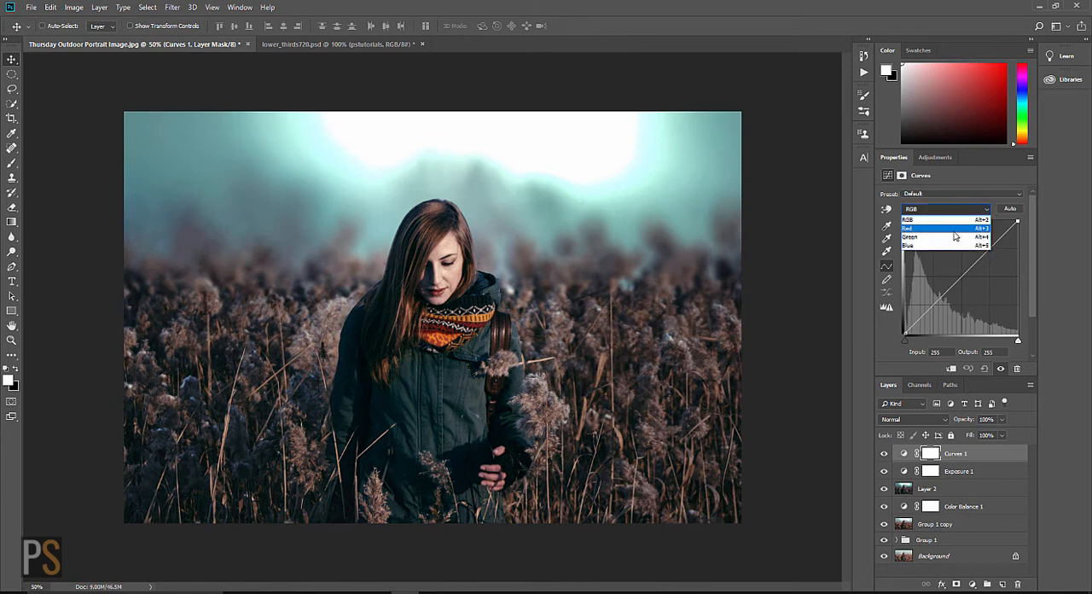
click(957, 233)
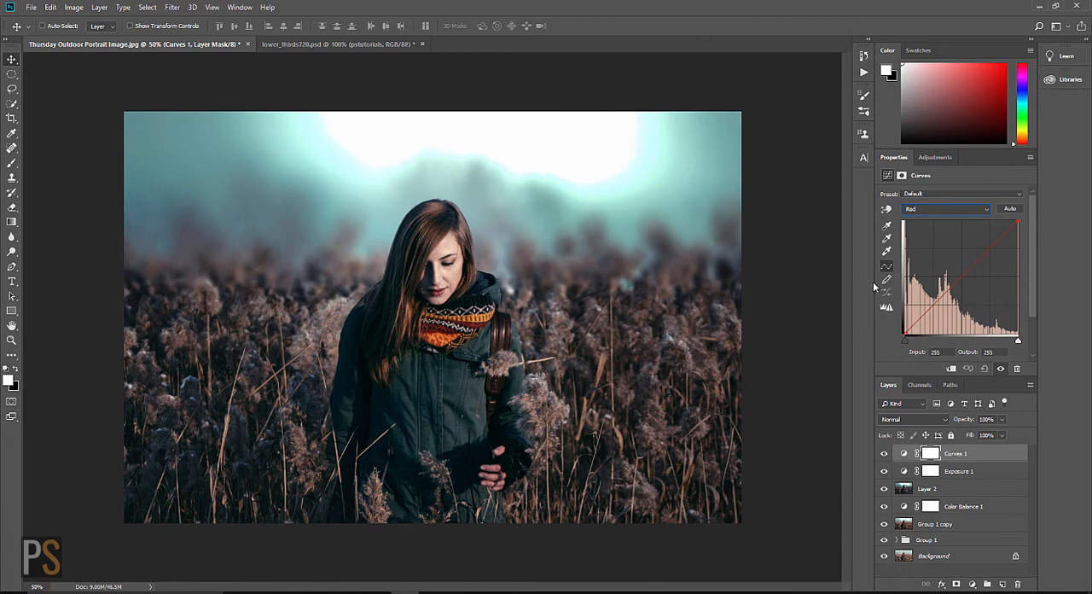
mouse_move(961, 278)
mouse_down()
mouse_move(963, 258)
mouse_move(960, 274)
mouse_up()
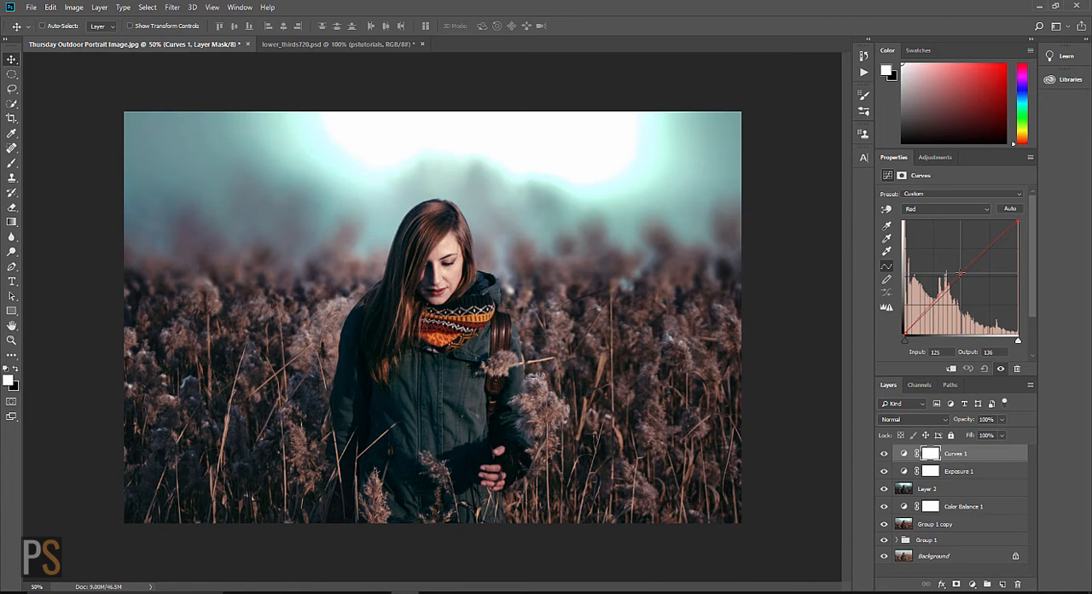
Step: Lower the Blue channel curve's midtones in Curves 1 with a point at Input 130, Output 120
click(988, 214)
click(947, 244)
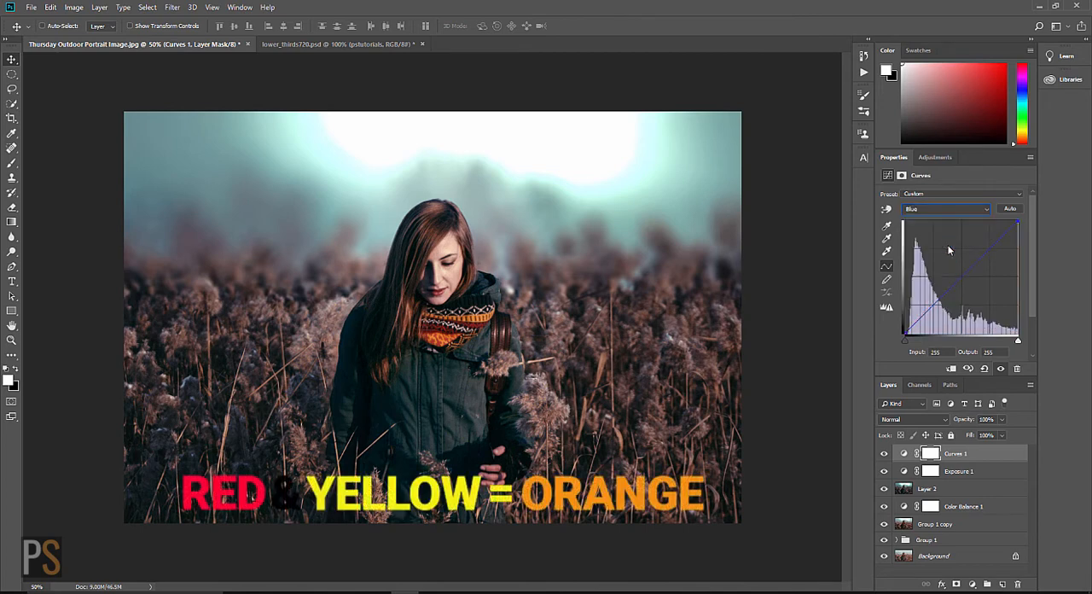
drag(965, 281, 962, 279)
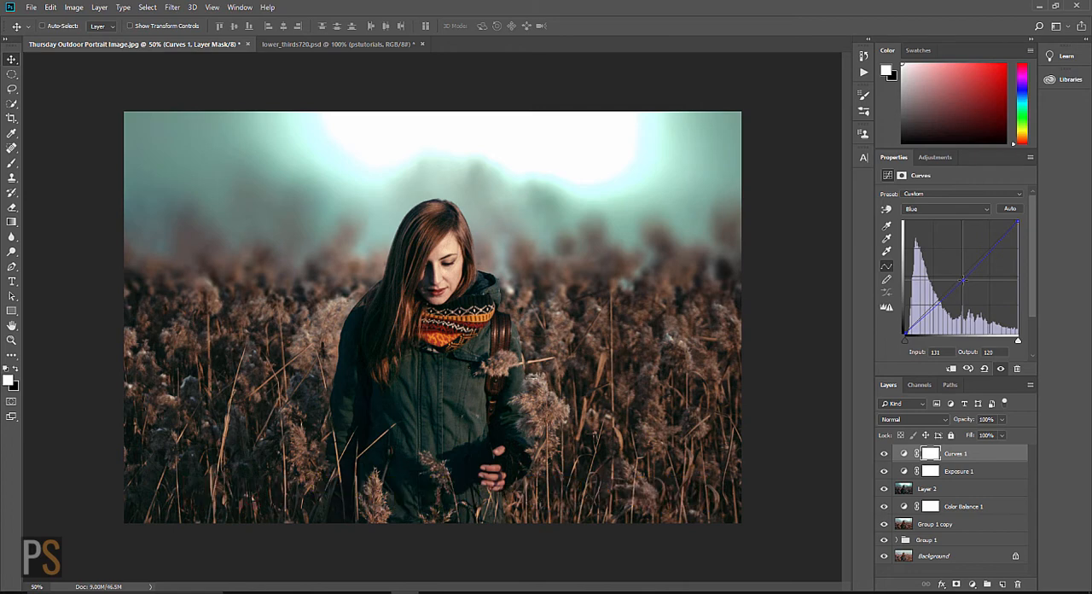
drag(962, 280, 962, 279)
Step: Compare the image with Curves 1 off and on, and invert the Curves 1 layer mask to black
click(884, 454)
click(884, 454)
click(884, 454)
key(ctrl+i)
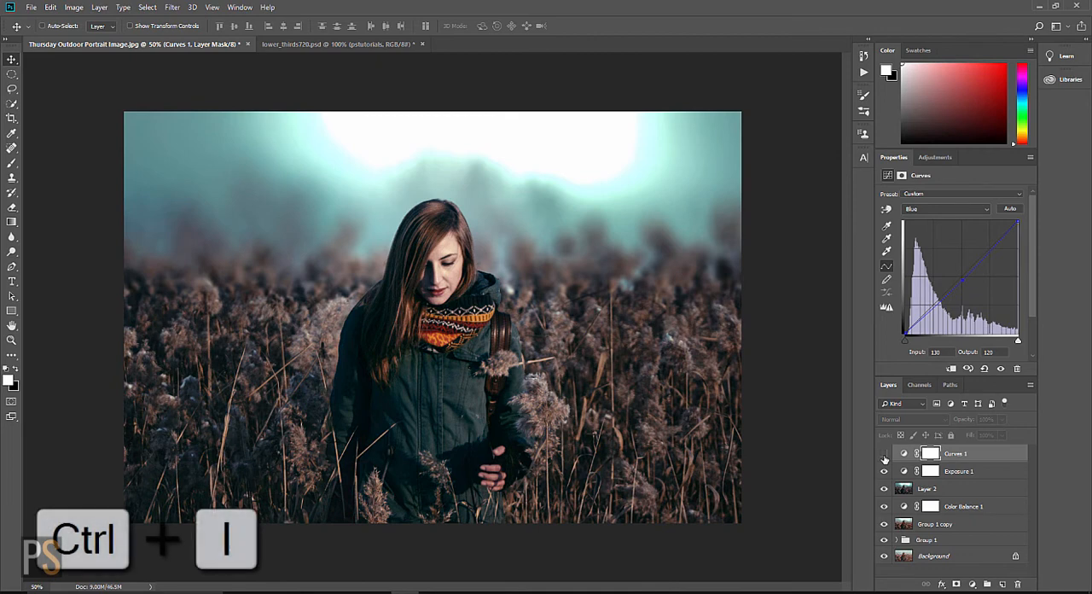
click(884, 454)
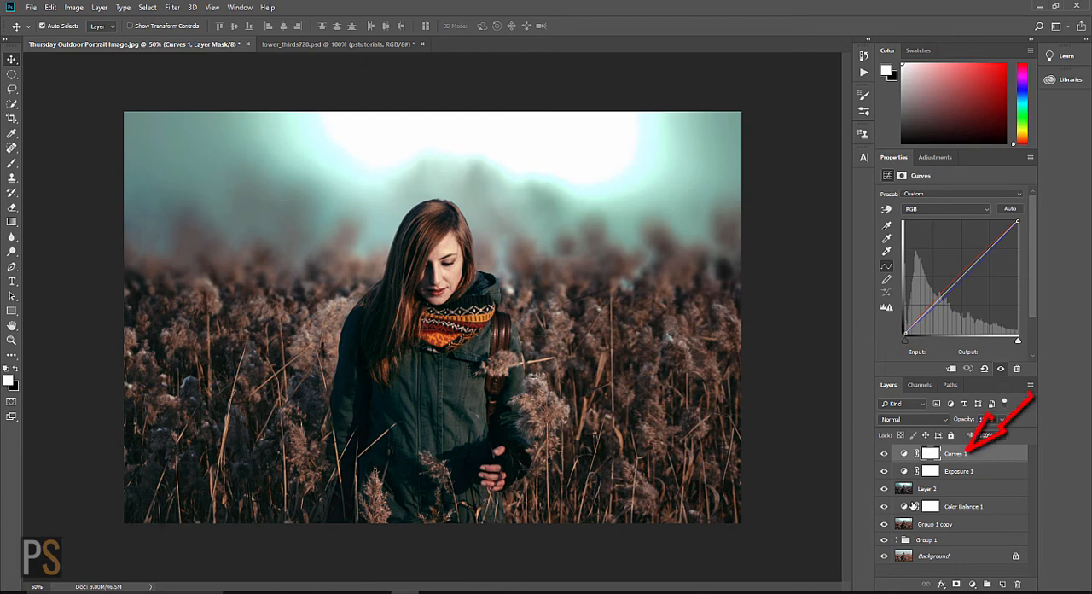
key(ctrl+i)
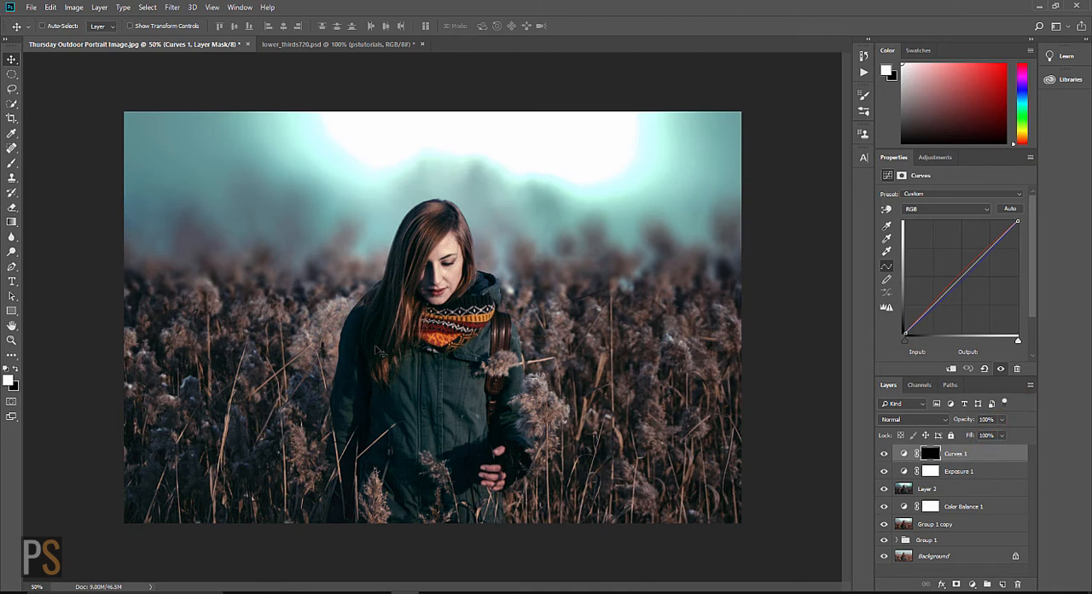
Step: Paint white on the Curves 1 mask over the woman with the Brush tool at 10% Flow
key(b)
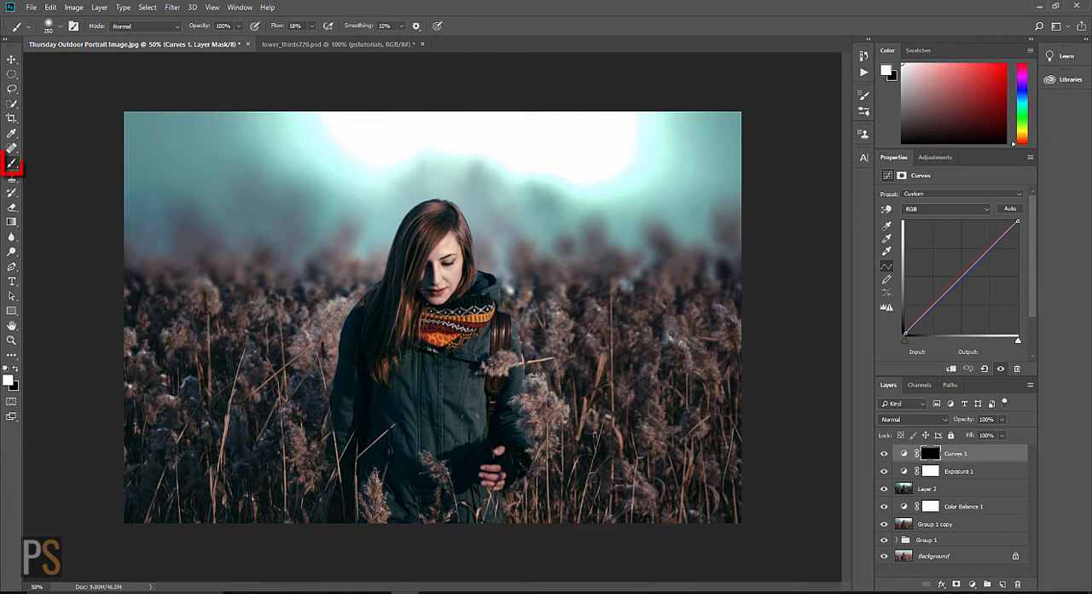
click(270, 26)
drag(269, 29, 269, 29)
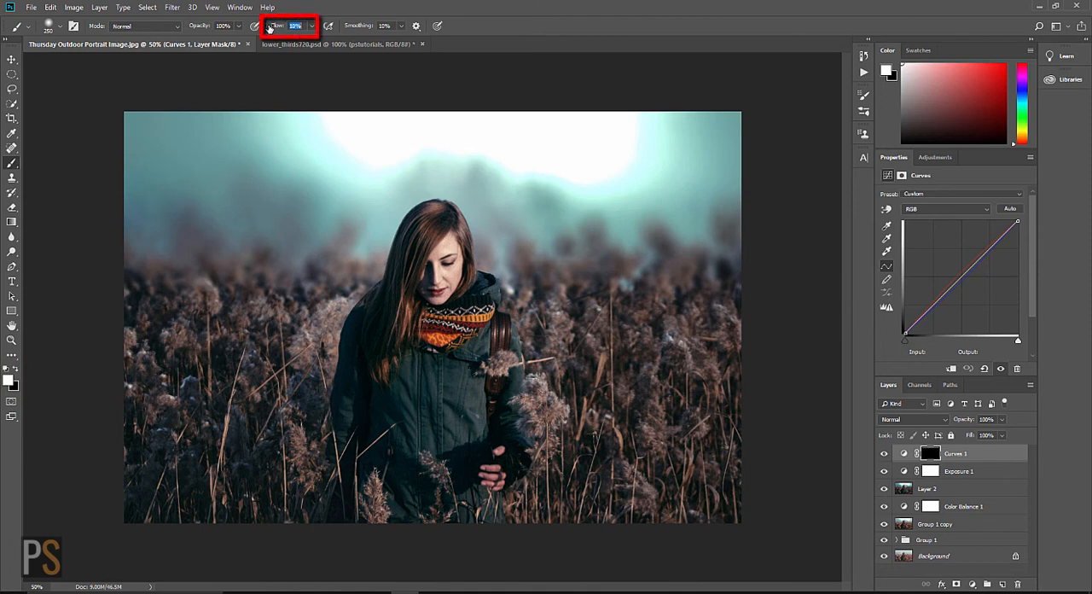
mouse_move(417, 317)
mouse_down()
mouse_move(356, 378)
mouse_move(390, 390)
mouse_move(403, 430)
mouse_move(452, 370)
mouse_move(456, 418)
mouse_move(441, 470)
mouse_move(437, 435)
mouse_move(451, 420)
mouse_move(430, 457)
mouse_move(392, 436)
mouse_move(376, 365)
mouse_move(400, 294)
mouse_move(392, 305)
mouse_move(440, 266)
mouse_move(493, 469)
mouse_move(440, 490)
mouse_move(347, 417)
mouse_move(333, 421)
mouse_move(355, 341)
mouse_move(348, 372)
mouse_move(385, 447)
mouse_move(475, 538)
mouse_move(476, 368)
mouse_move(452, 322)
mouse_move(399, 377)
mouse_up()
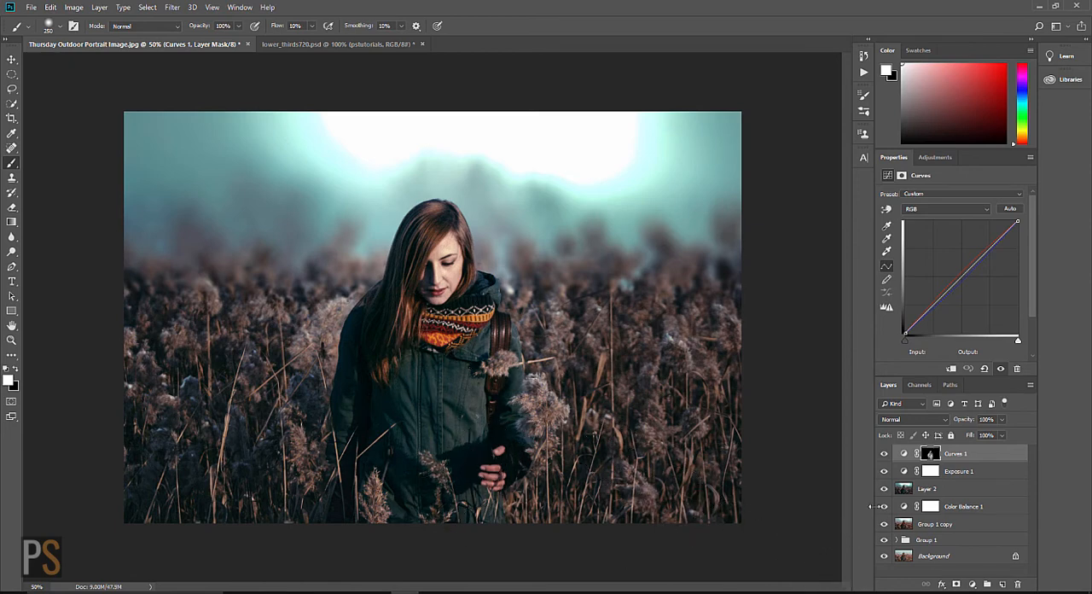
Step: Compare the image with the Curves 1 adjustment hidden and shown
click(884, 455)
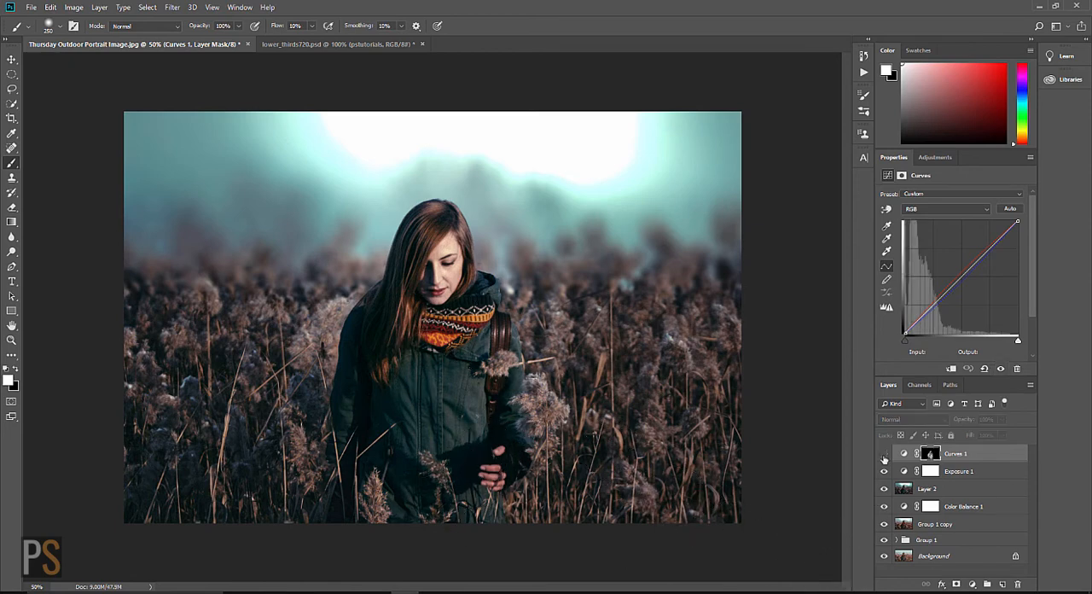
click(884, 456)
click(884, 456)
click(884, 457)
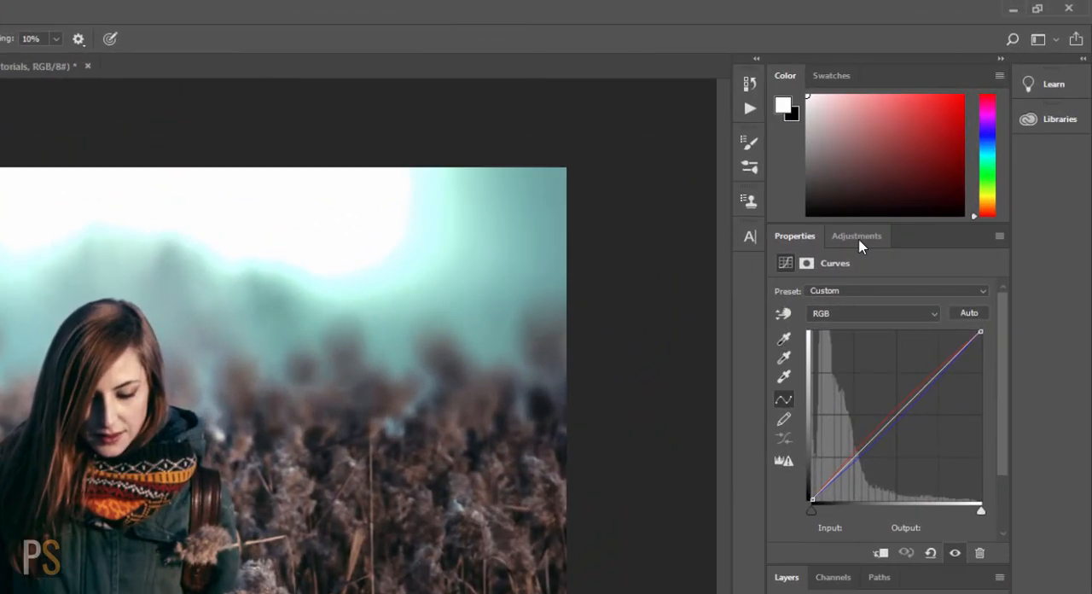
Step: Add a Color Balance adjustment layer and shift its Shadows toward red to about +3
click(935, 160)
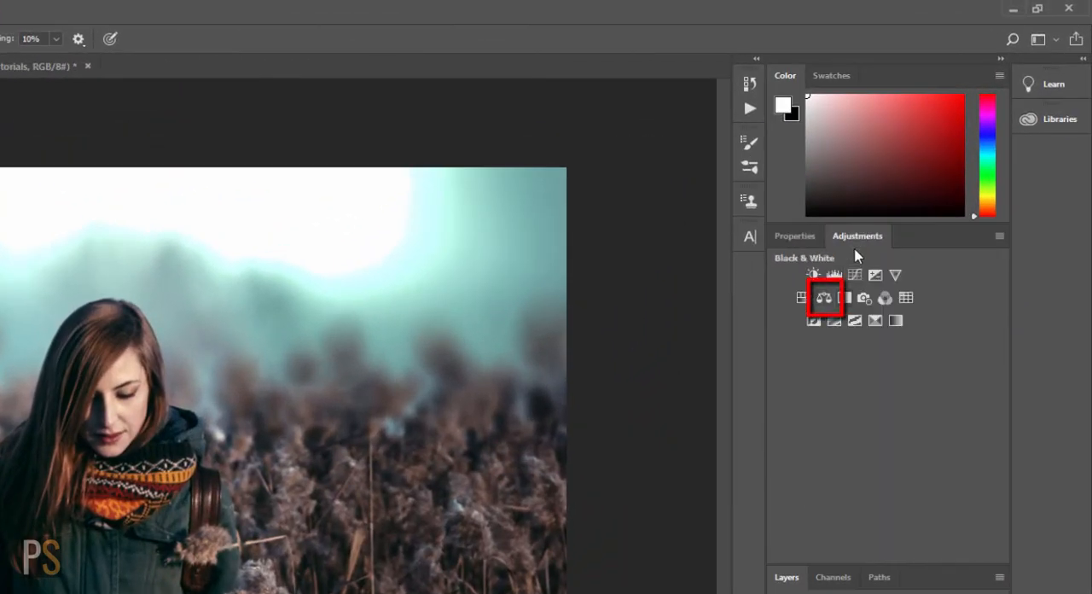
click(825, 299)
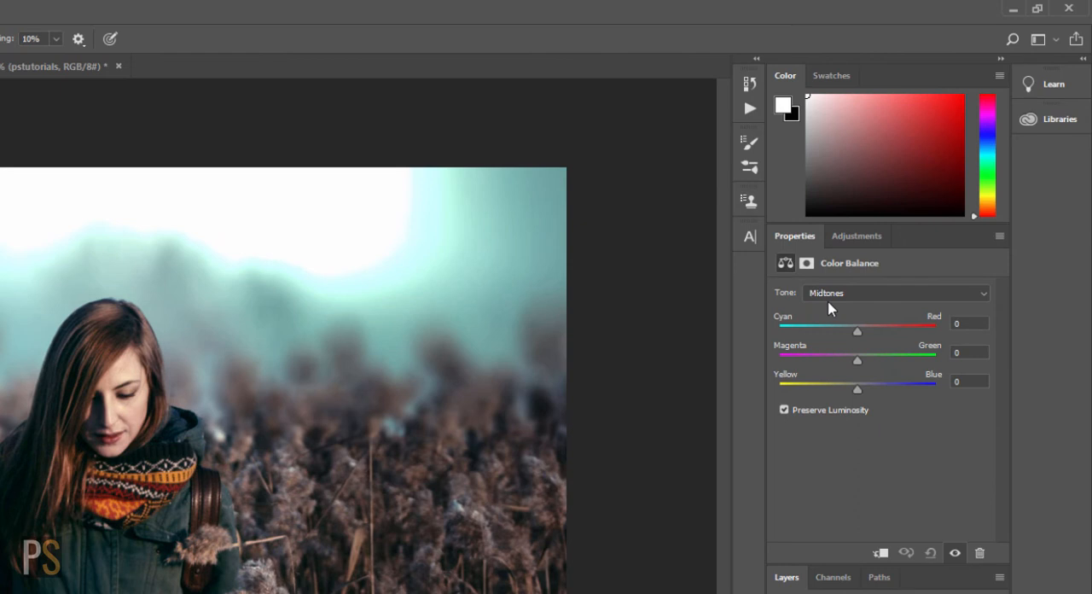
click(983, 297)
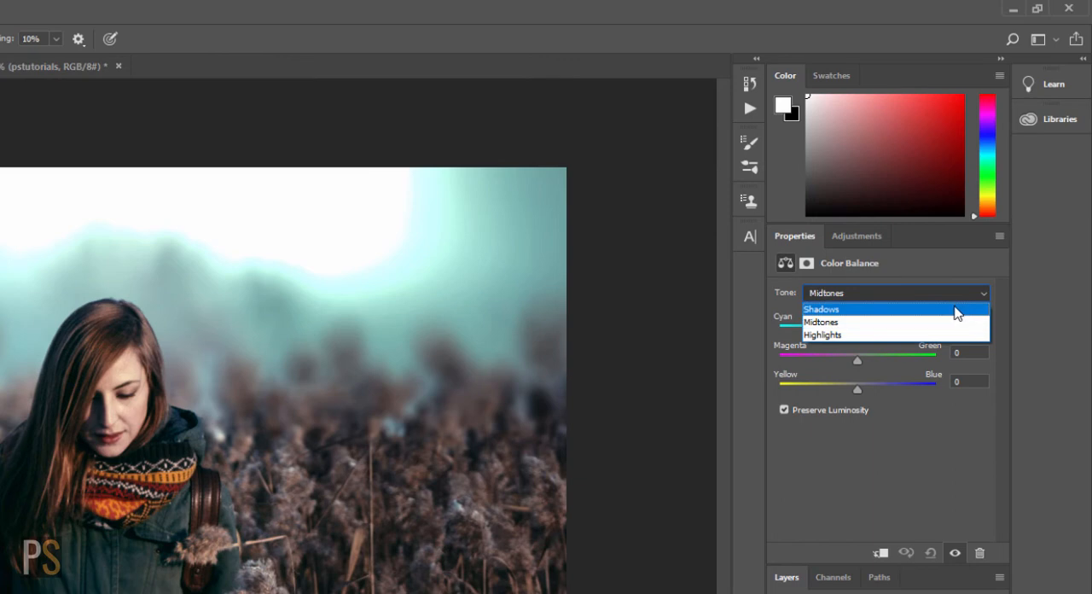
click(954, 313)
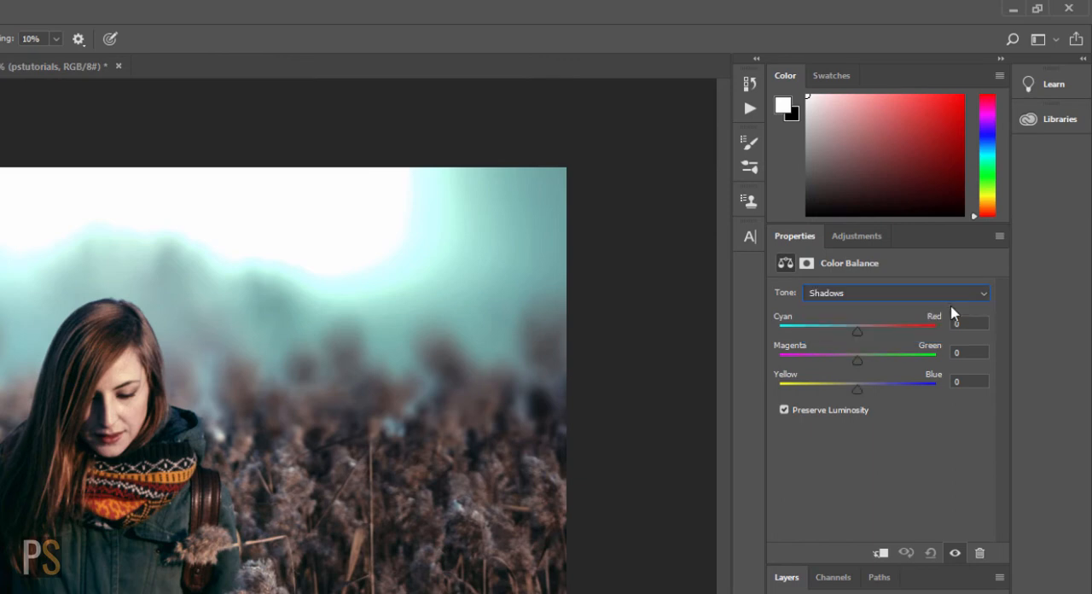
drag(858, 331, 871, 331)
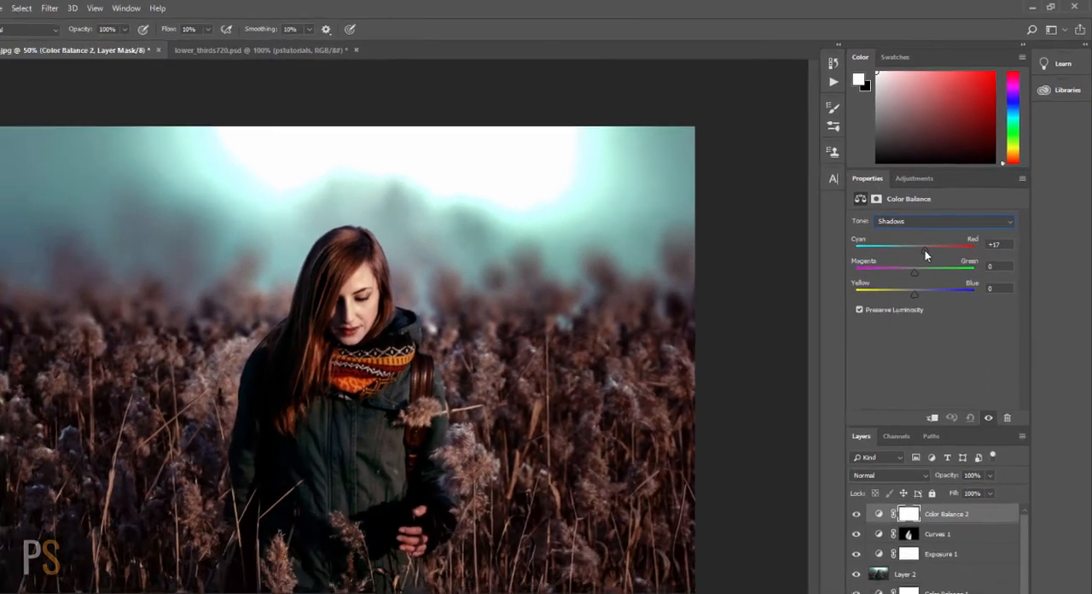
drag(925, 250, 924, 250)
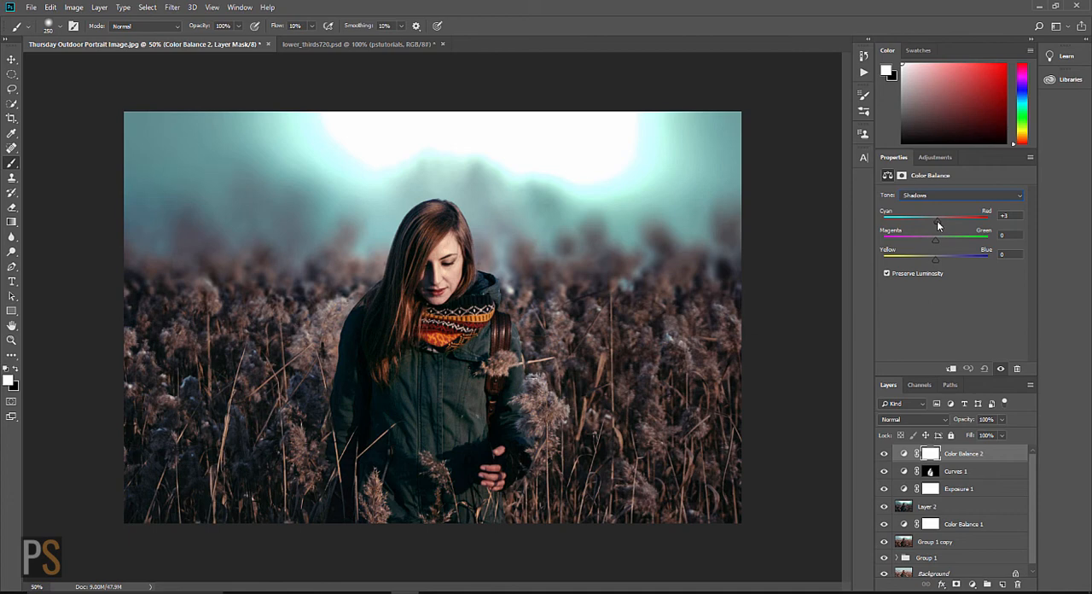
drag(938, 220, 938, 221)
Step: Set the Cyan-Red balance of Color Balance 2 to +4 for Midtones and +2 for Highlights
click(1017, 197)
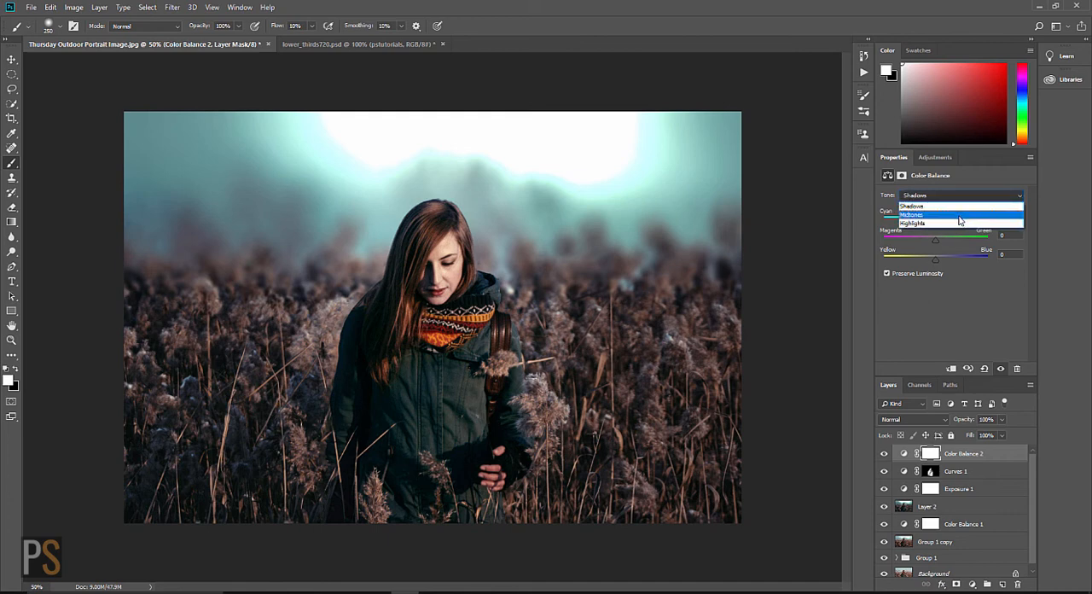
click(960, 215)
drag(936, 221, 940, 221)
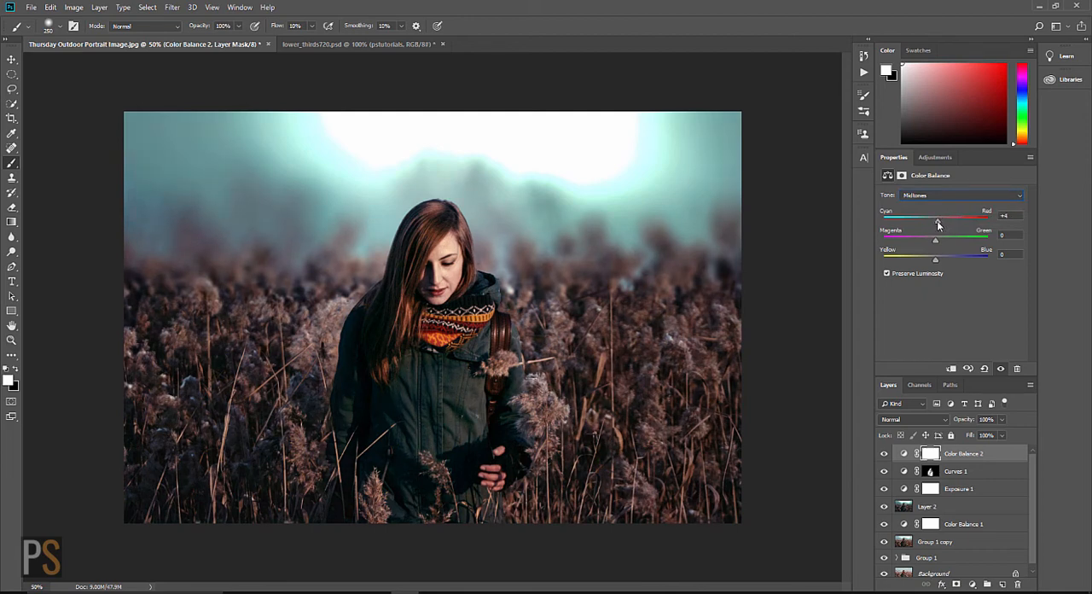
click(1018, 197)
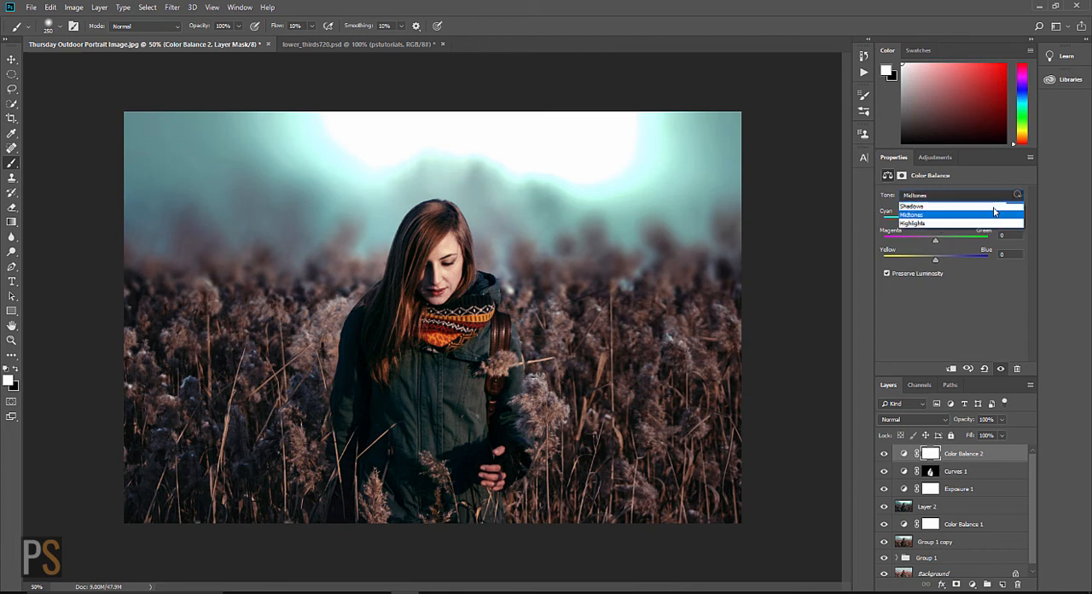
click(946, 223)
click(945, 221)
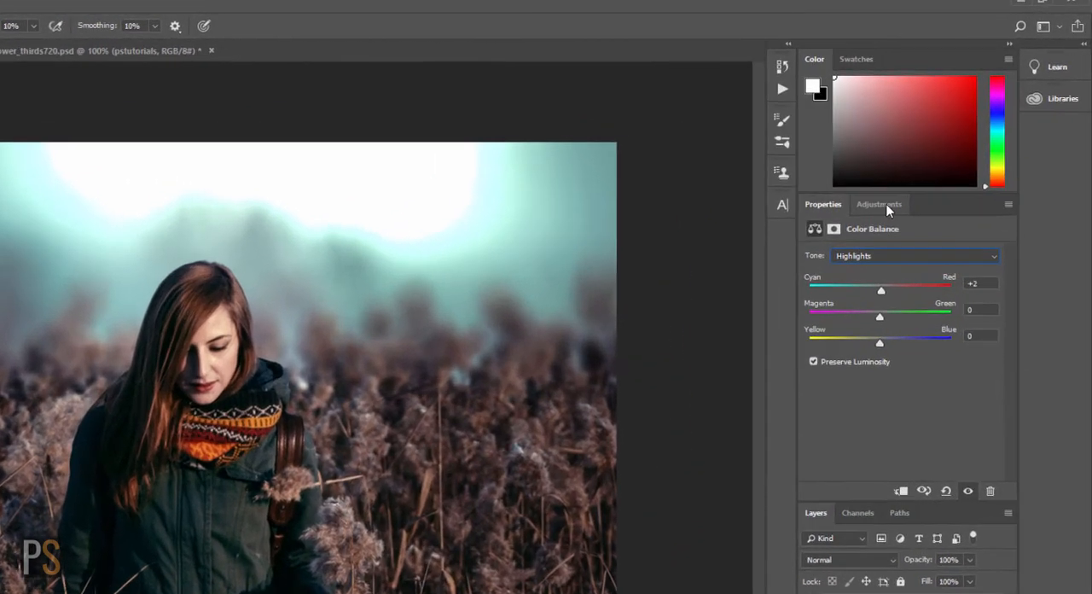
Step: Add a second Curves adjustment layer and brighten the RGB midtones with a point at Input 125, Output 144
click(940, 157)
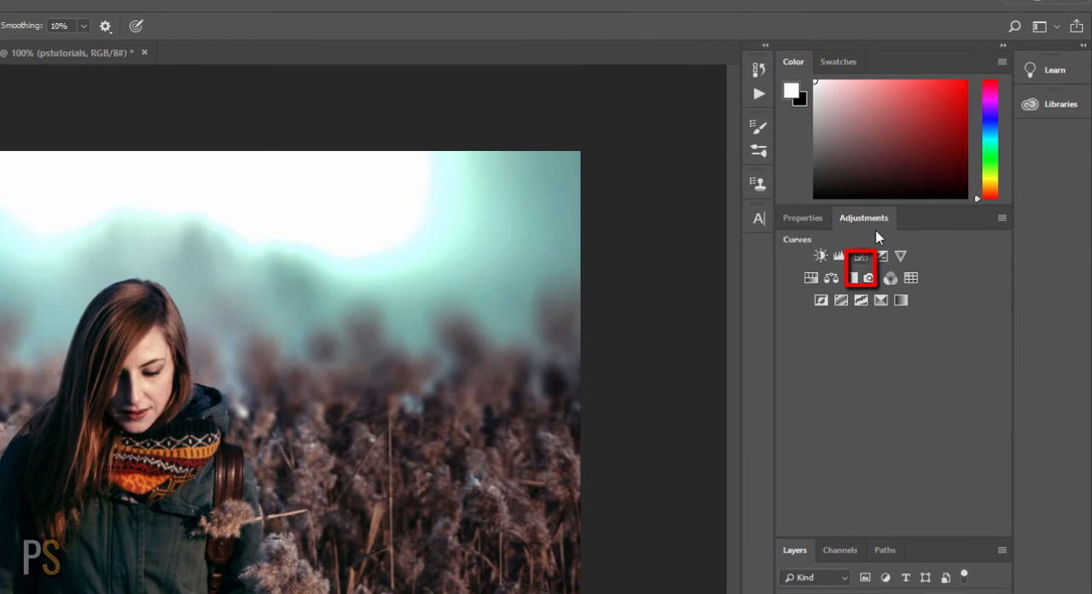
click(862, 256)
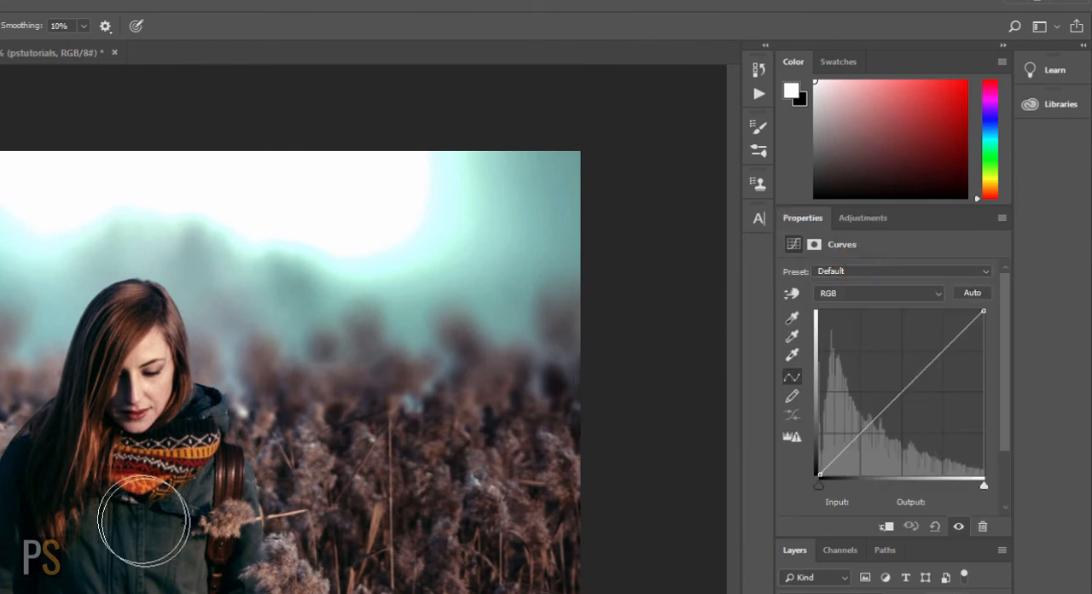
drag(898, 396, 900, 382)
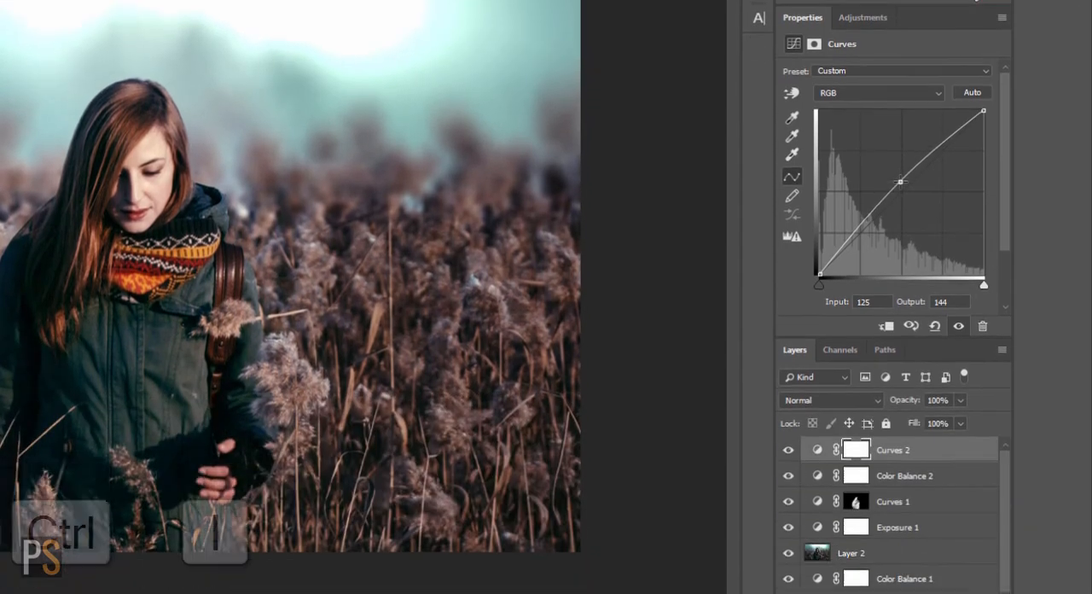
Step: Invert the Curves 2 mask to black and paint white over the woman with the Brush tool at 10% Flow
key(ctrl+i)
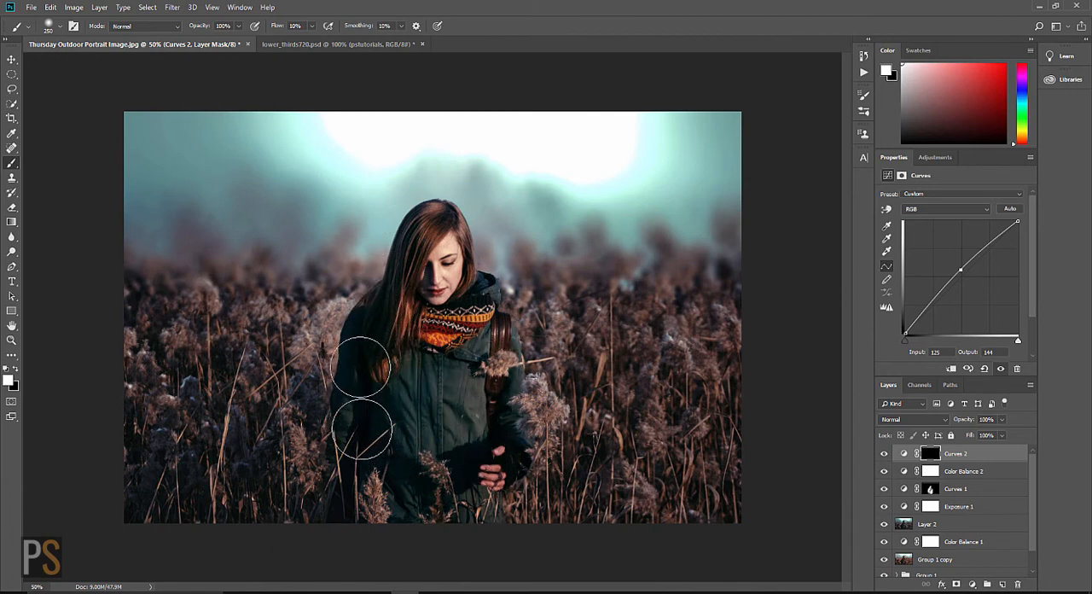
mouse_move(378, 365)
mouse_down()
mouse_move(410, 417)
mouse_move(467, 432)
mouse_move(473, 456)
mouse_move(493, 365)
mouse_move(477, 451)
mouse_move(505, 468)
mouse_move(479, 467)
mouse_move(426, 405)
mouse_move(382, 401)
mouse_move(359, 375)
mouse_move(371, 312)
mouse_move(447, 344)
mouse_move(482, 316)
mouse_move(485, 285)
mouse_move(471, 347)
mouse_move(408, 317)
mouse_move(365, 349)
mouse_move(331, 405)
mouse_move(437, 421)
mouse_move(447, 495)
mouse_move(471, 479)
mouse_move(472, 504)
mouse_up()
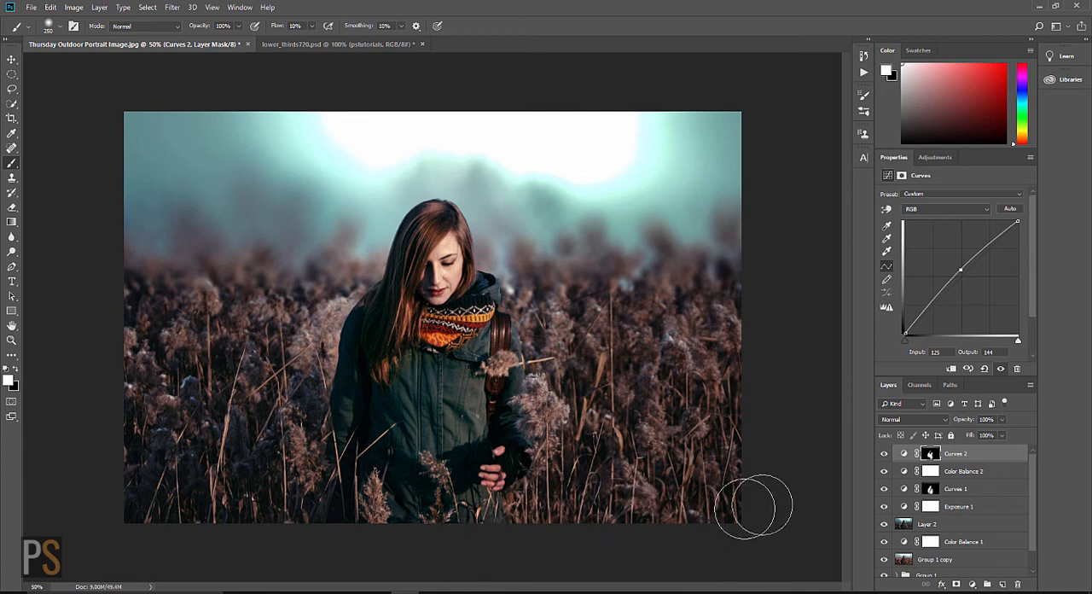
Step: Group the layers from Curves 2 down to Color Balance 1
mouse_move(1031, 516)
mouse_down()
mouse_move(1033, 540)
mouse_move(1032, 515)
mouse_up()
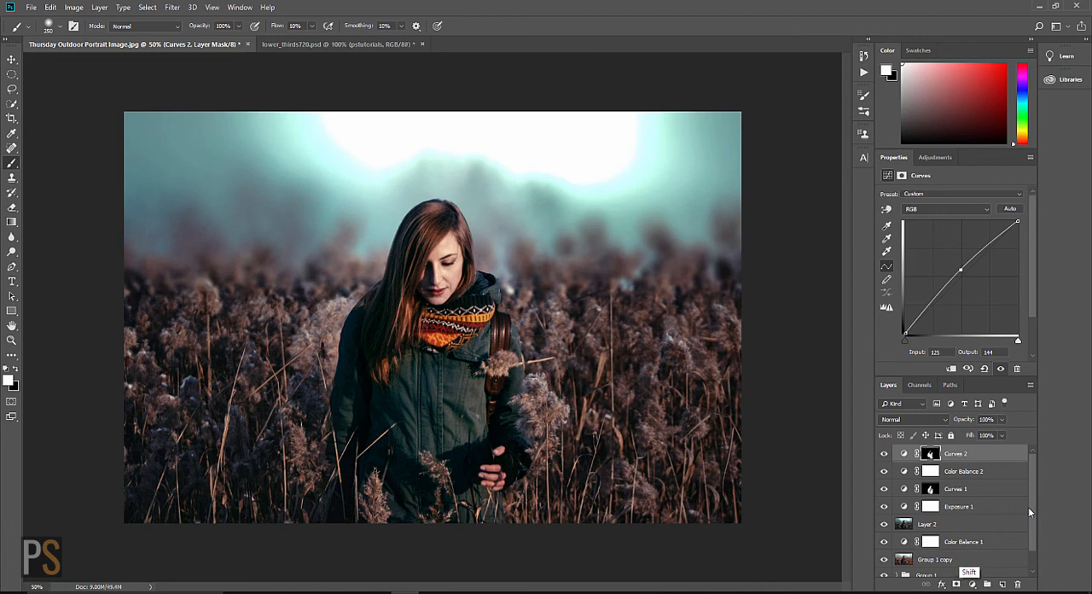
shift+click(969, 543)
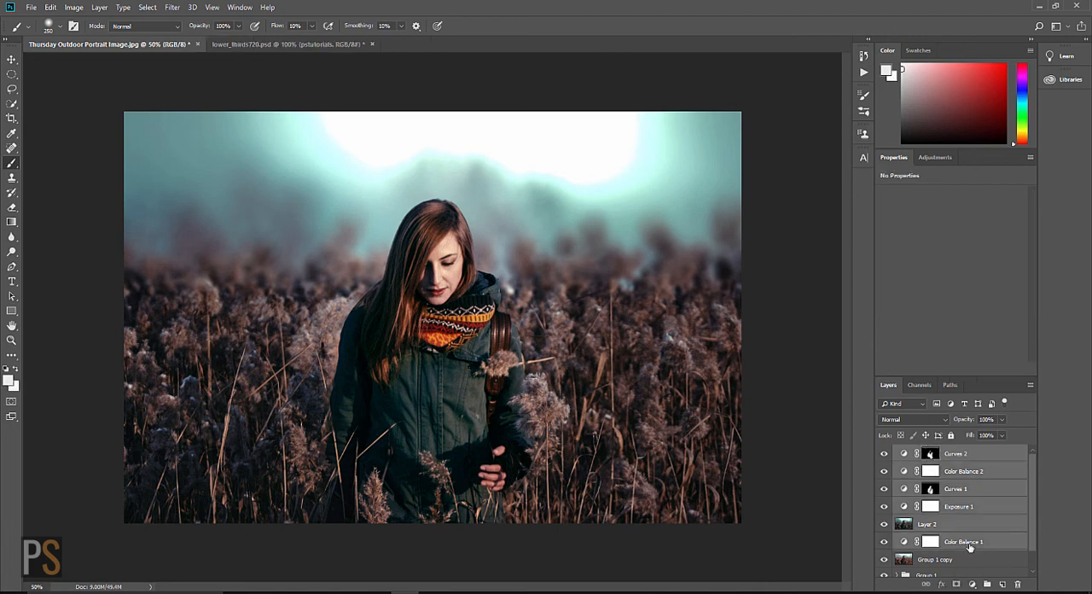
key(ctrl+g)
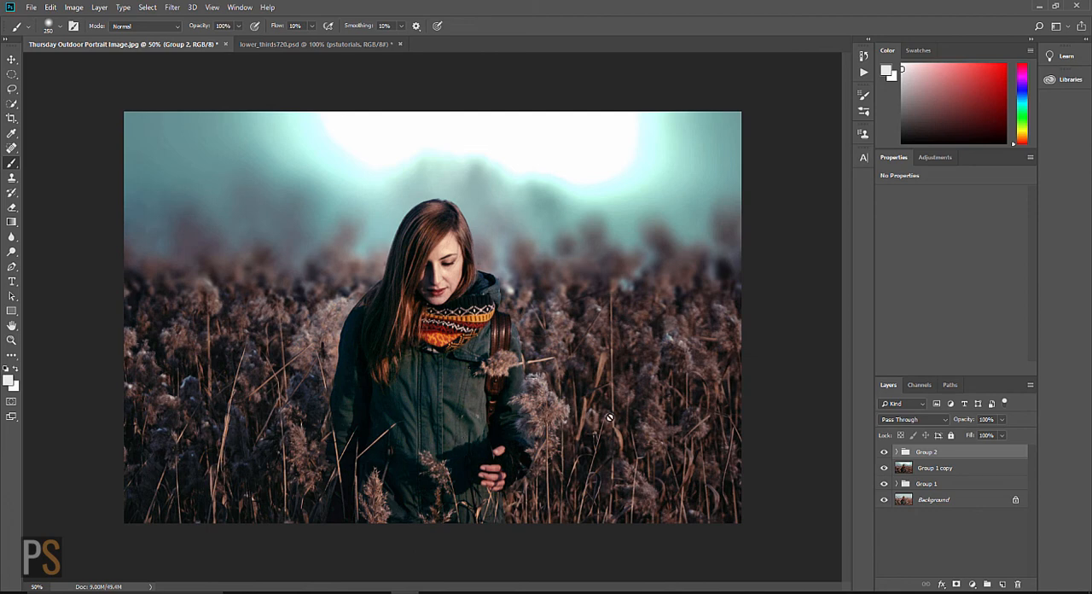
Step: Create a new layer above Group 2 and stamp all visible layers onto it
key(ctrl+shift+n)
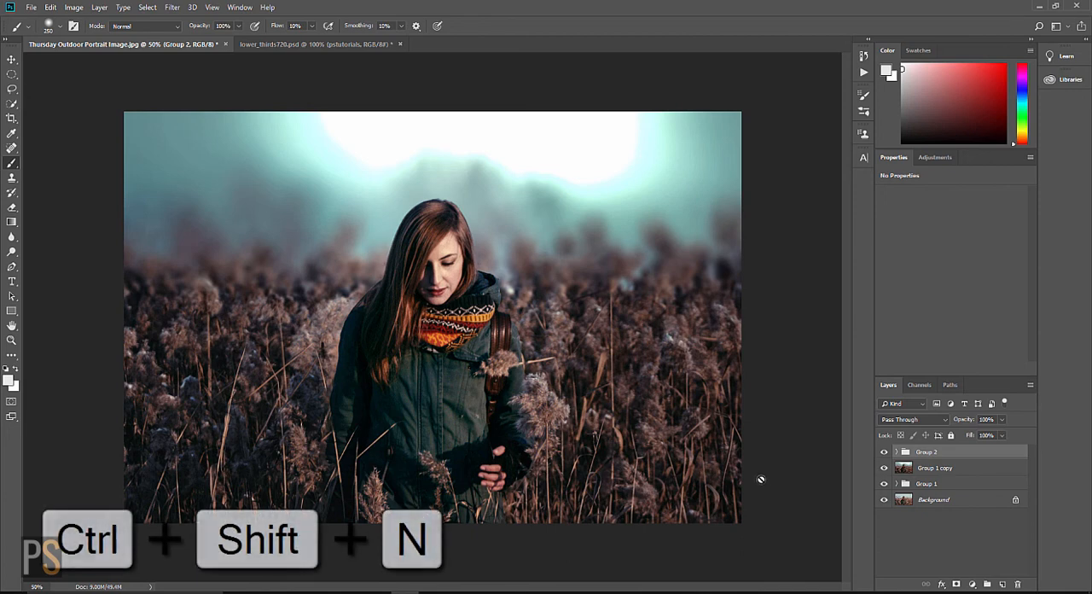
key(ctrl+shift+alt+e)
key(ctrl+shift+n)
key(Return)
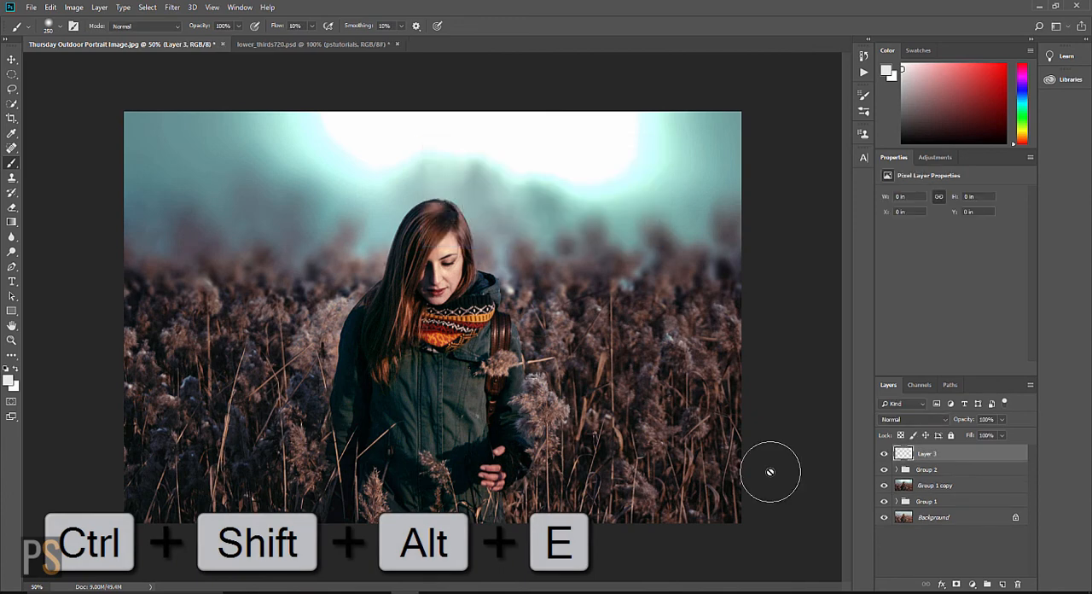
key(ctrl+shift+alt+e)
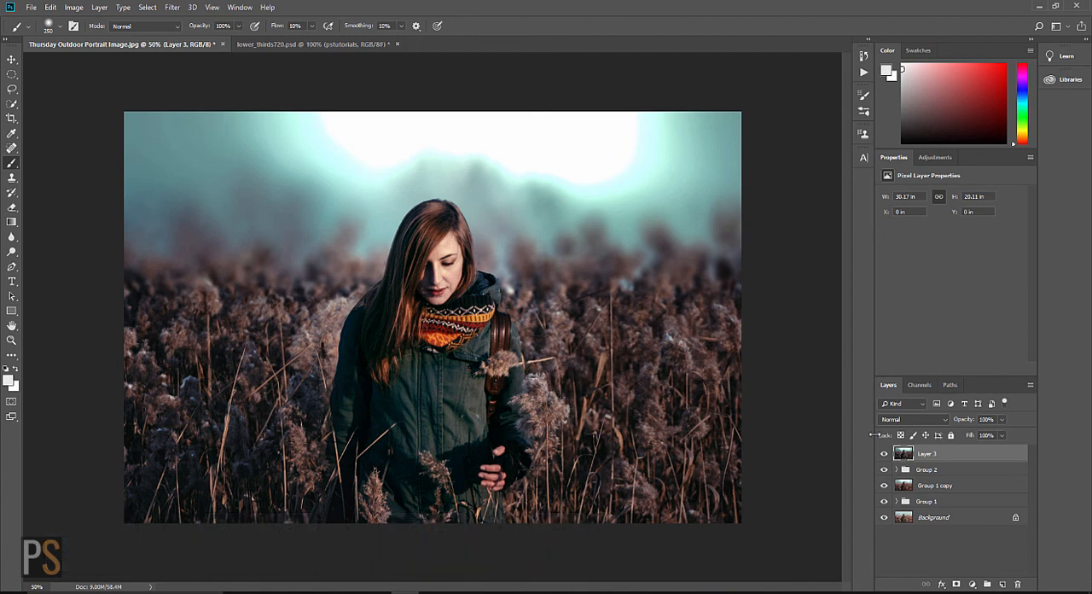
Step: Desaturate Layer 3 and set its blend mode to Soft Light
key(ctrl+shift+u)
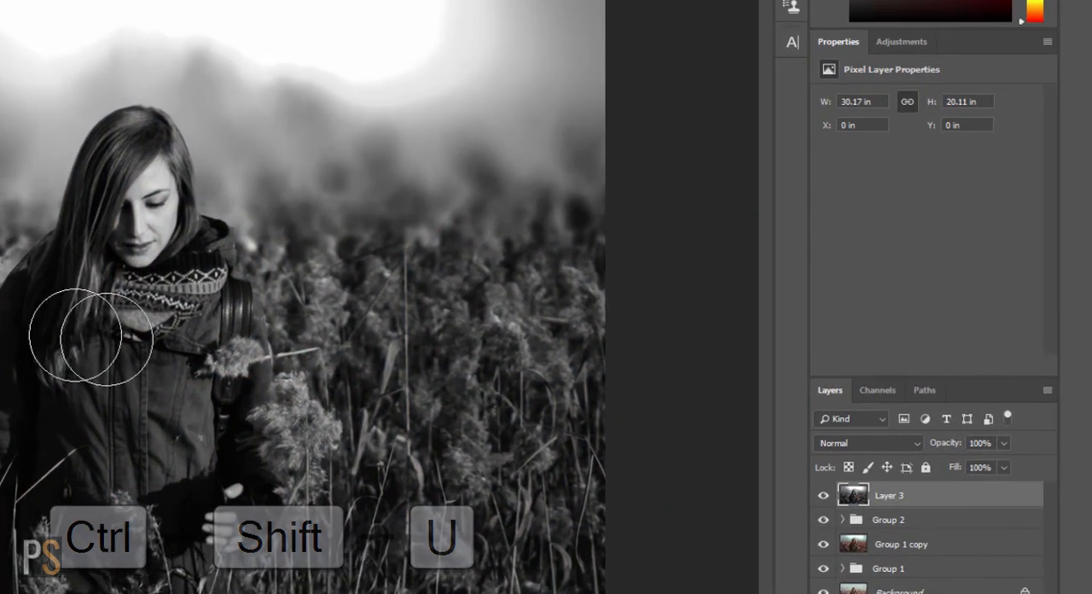
click(915, 446)
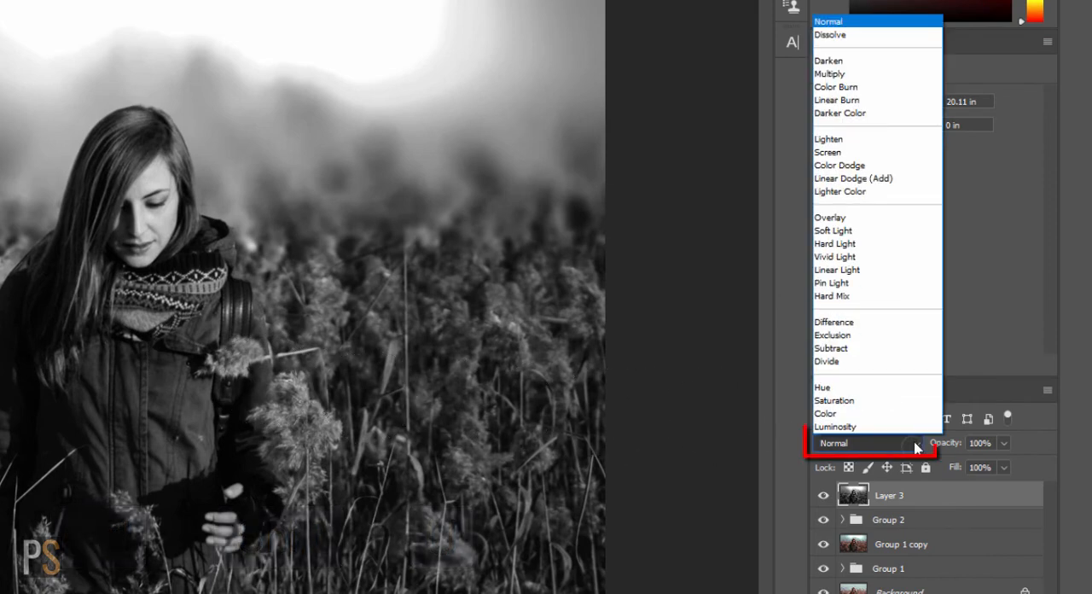
click(853, 232)
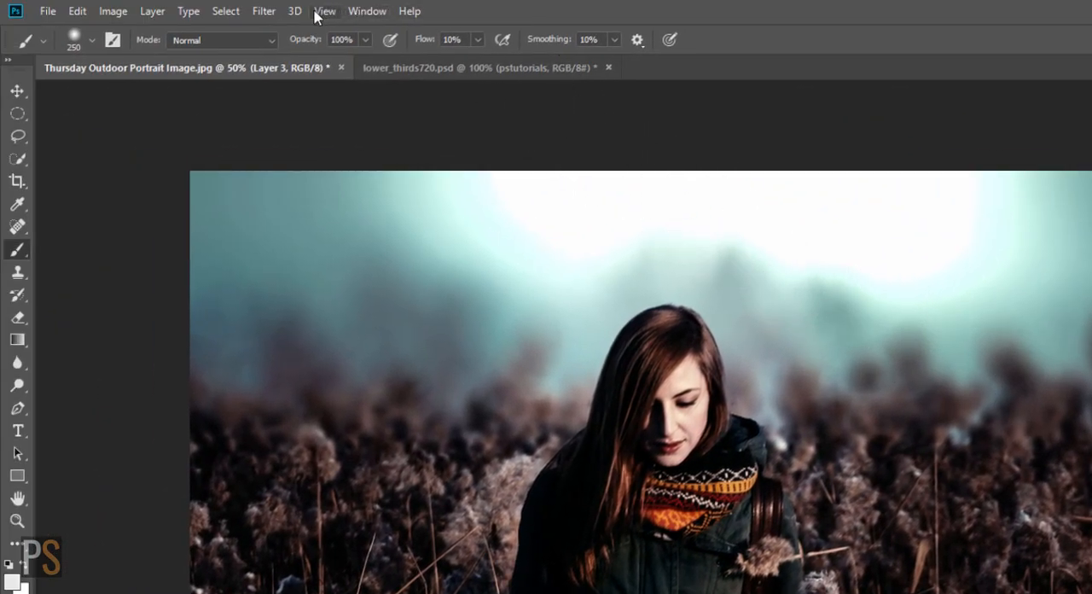
Step: Apply the High Pass filter to Layer 3 with a slightly increased radius
click(262, 12)
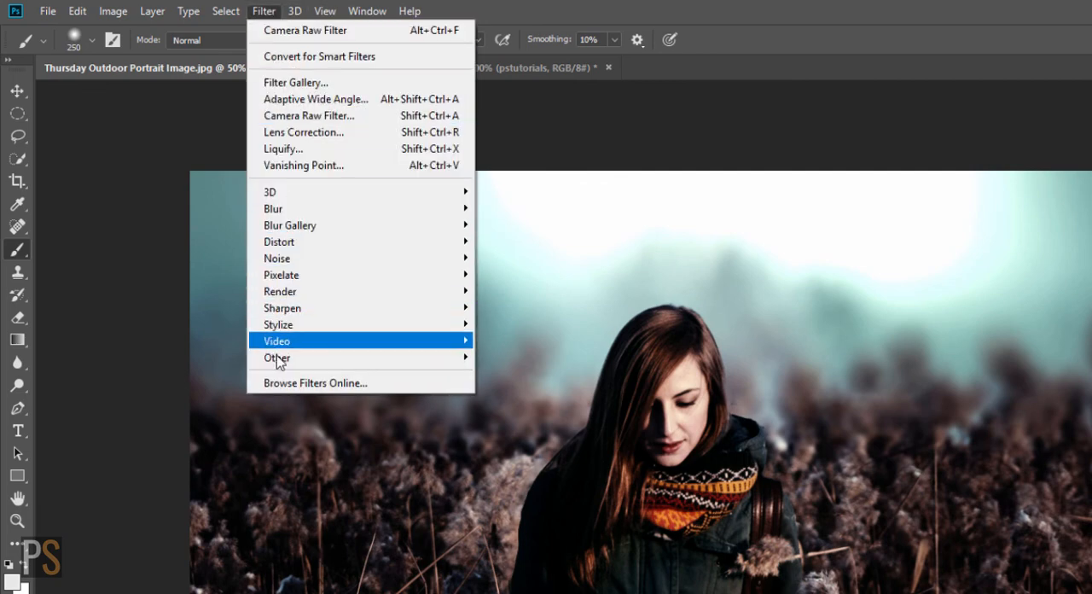
mouse_move(280, 367)
click(227, 376)
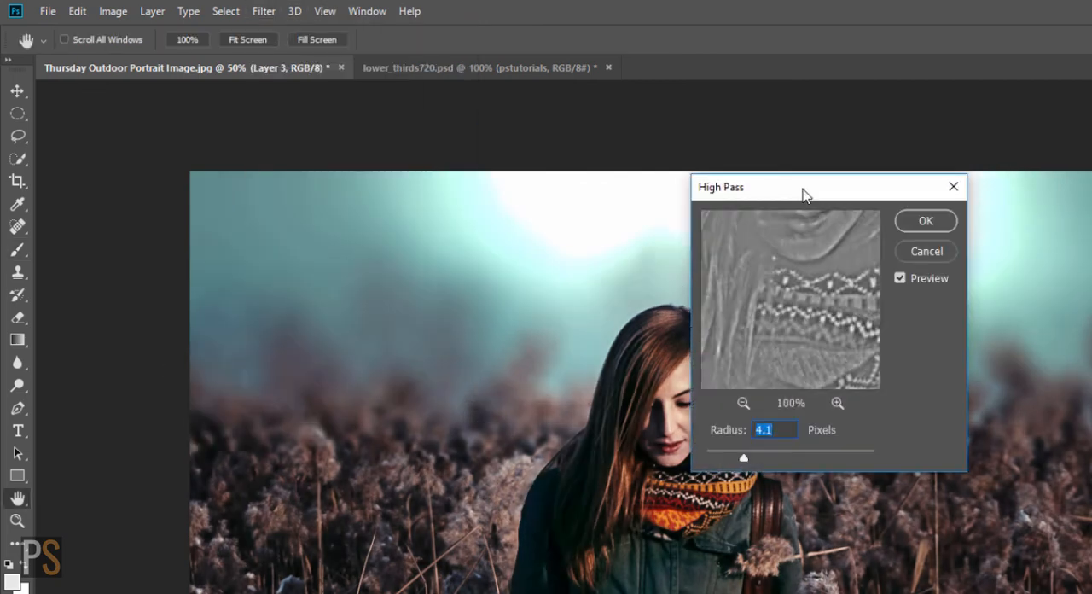
drag(830, 188, 770, 123)
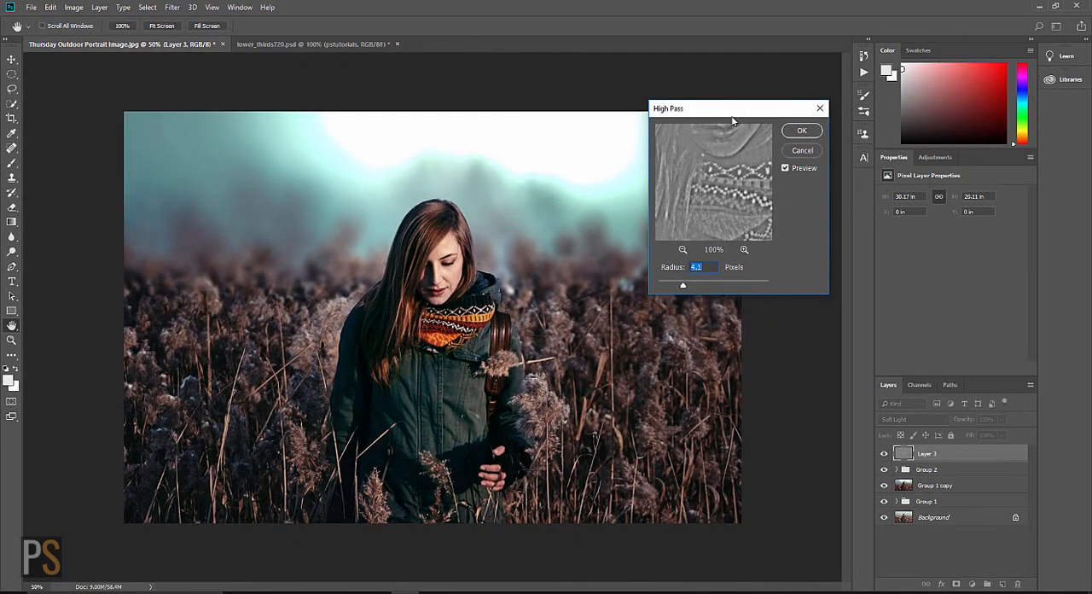
drag(683, 285, 691, 287)
click(802, 130)
Step: Add a black layer mask to Layer 3 and paint white over the woman to limit the sharpening to her
key(b)
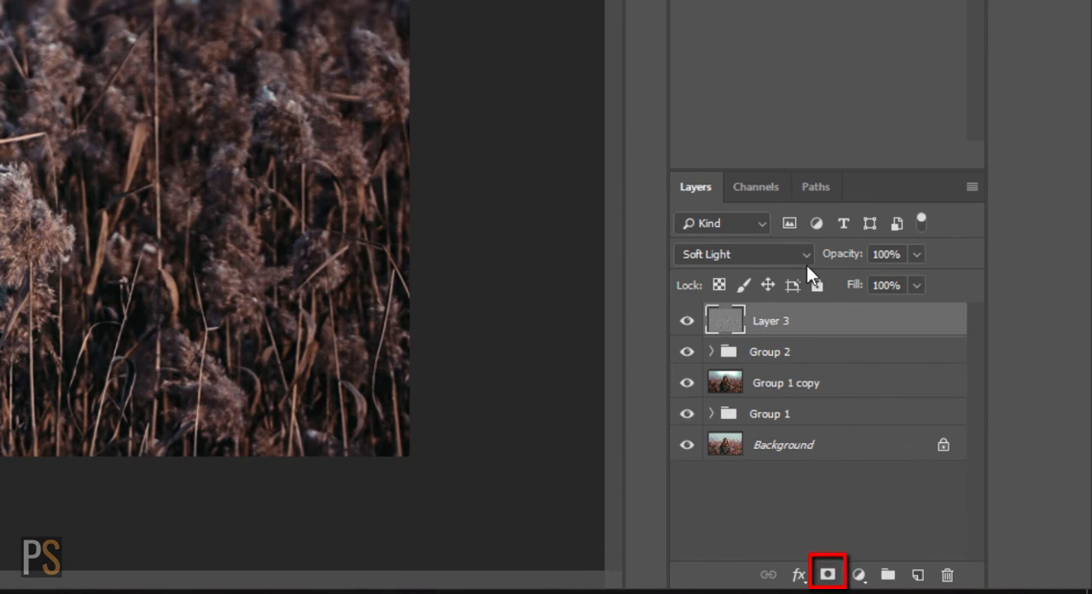
alt+click(828, 574)
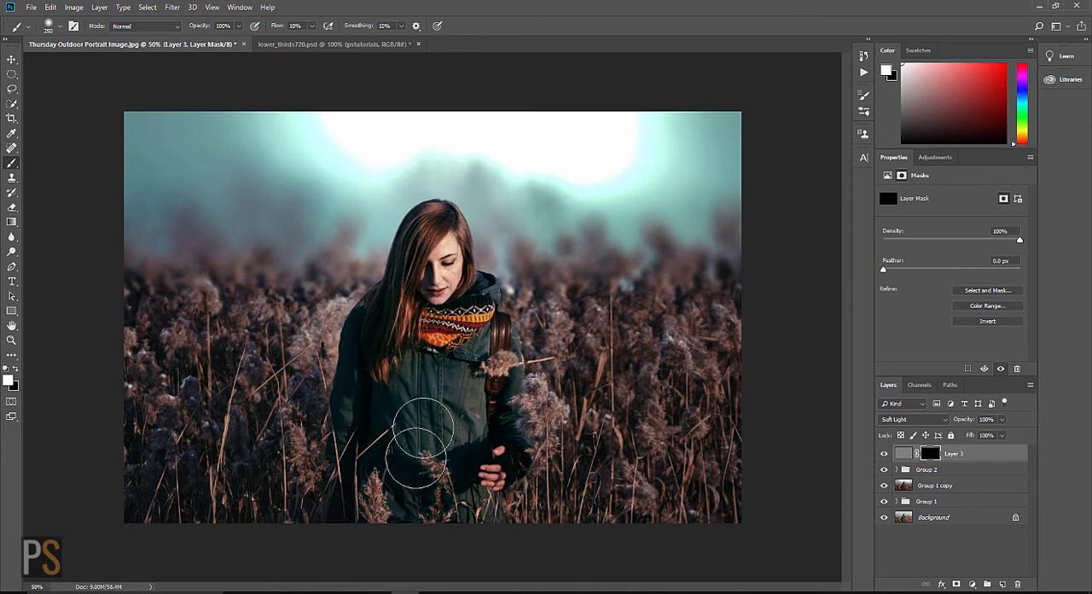
mouse_move(488, 402)
mouse_down()
mouse_move(500, 439)
mouse_move(455, 354)
mouse_up()
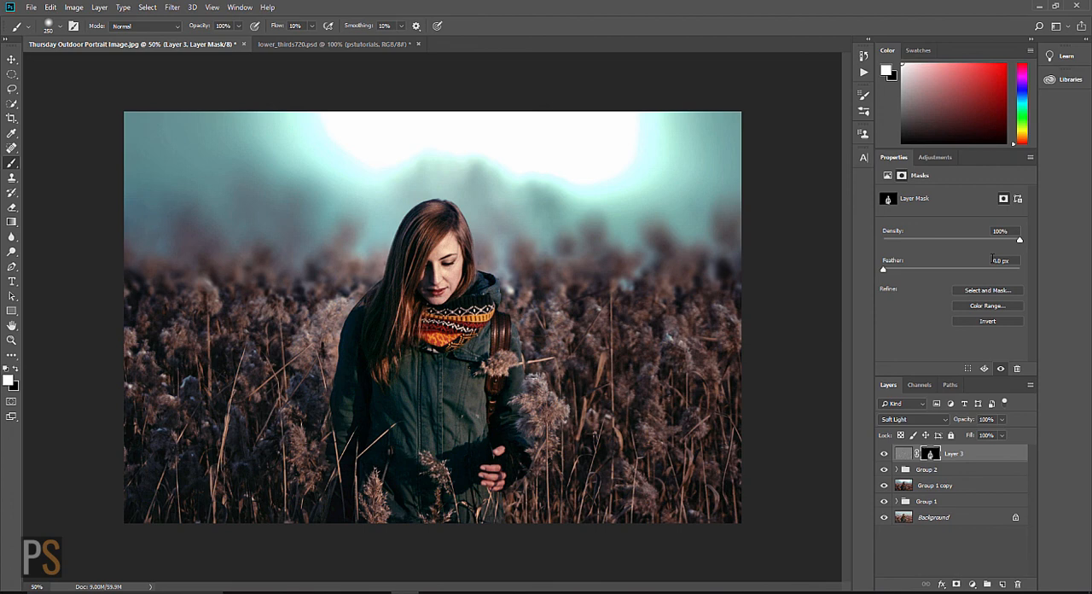
Step: Add a third Curves adjustment layer and lift the RGB midtones with a point at about Input 122, Output 132
click(935, 160)
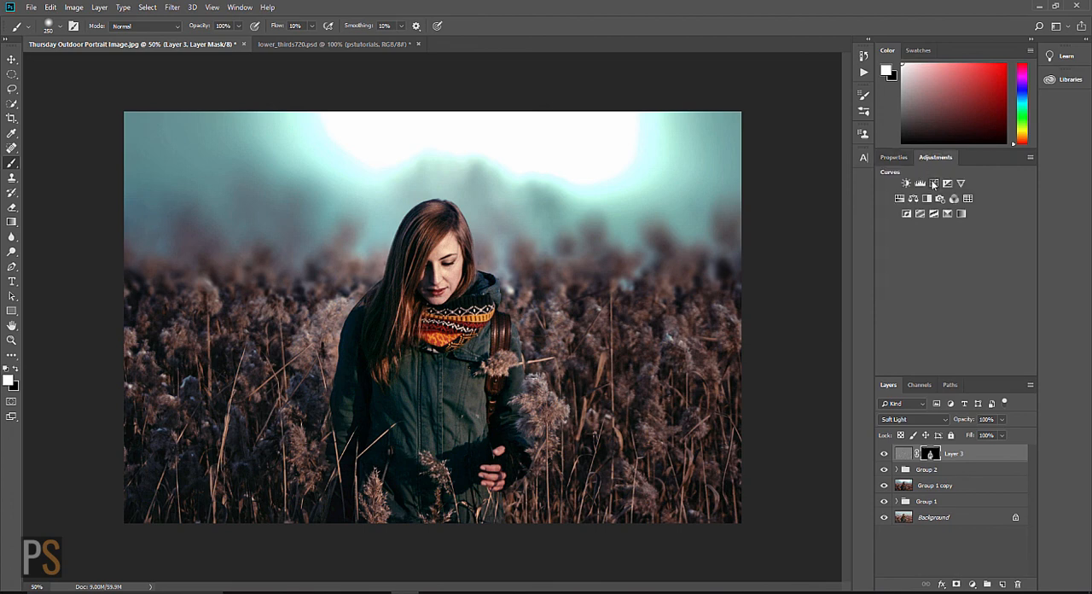
click(934, 183)
drag(959, 279, 959, 274)
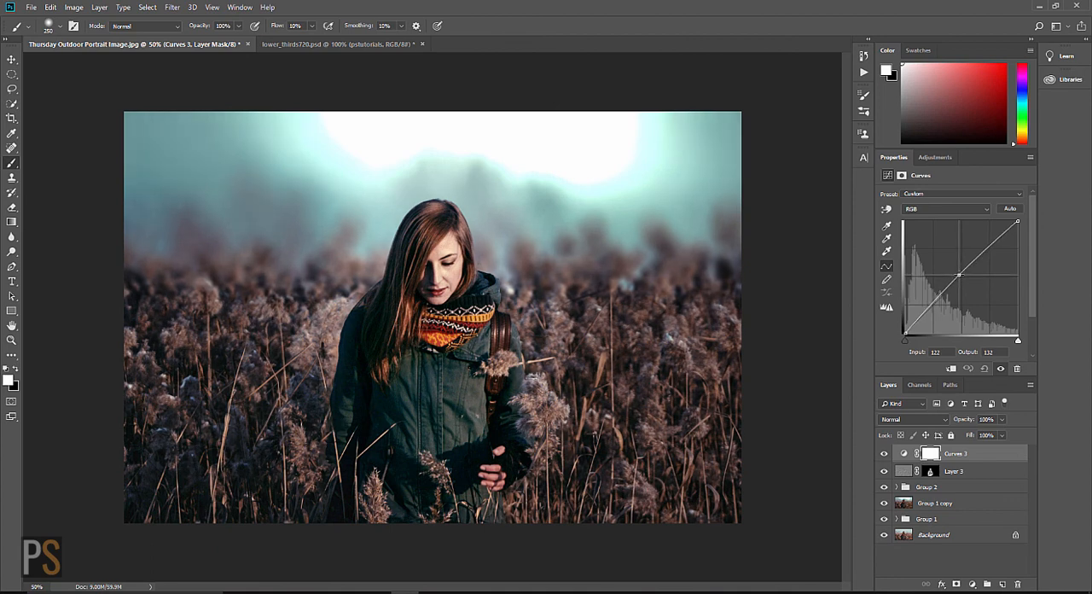
drag(960, 275, 959, 274)
Step: Group the Curves 3 and Layer 3 layers
click(966, 473)
shift+click(971, 453)
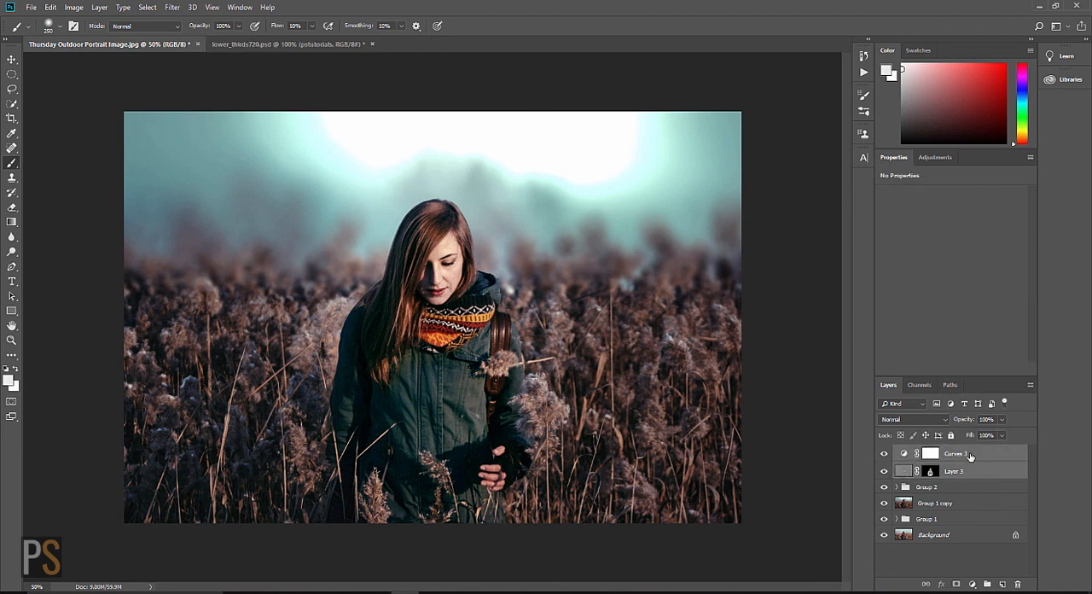
key(ctrl+g)
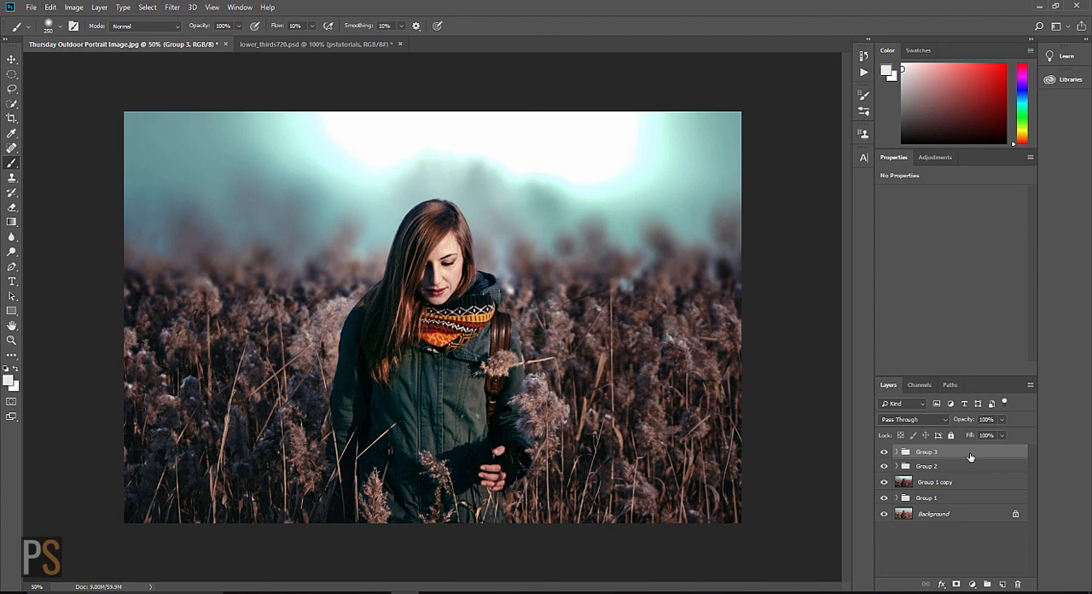
Step: Compare the original Background with the finished edit by hiding and showing all layers above it
drag(884, 452, 886, 502)
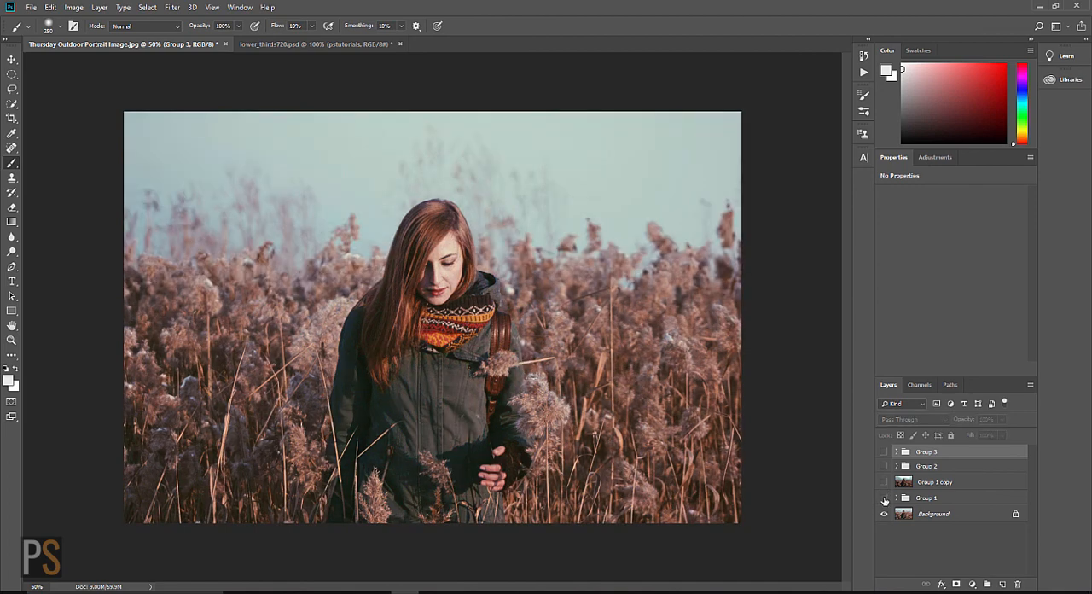
drag(885, 501, 886, 459)
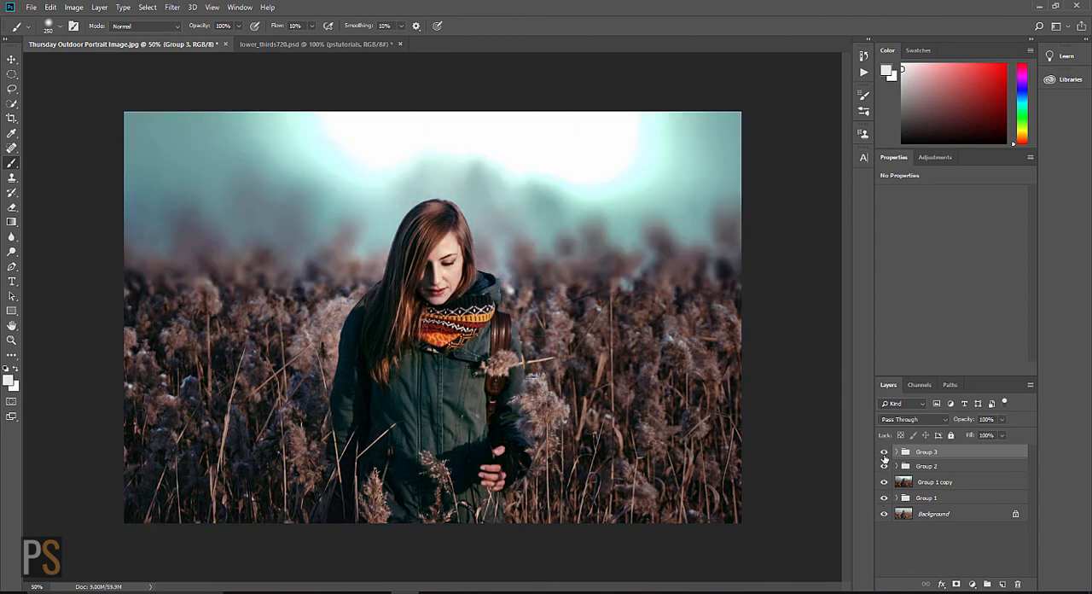